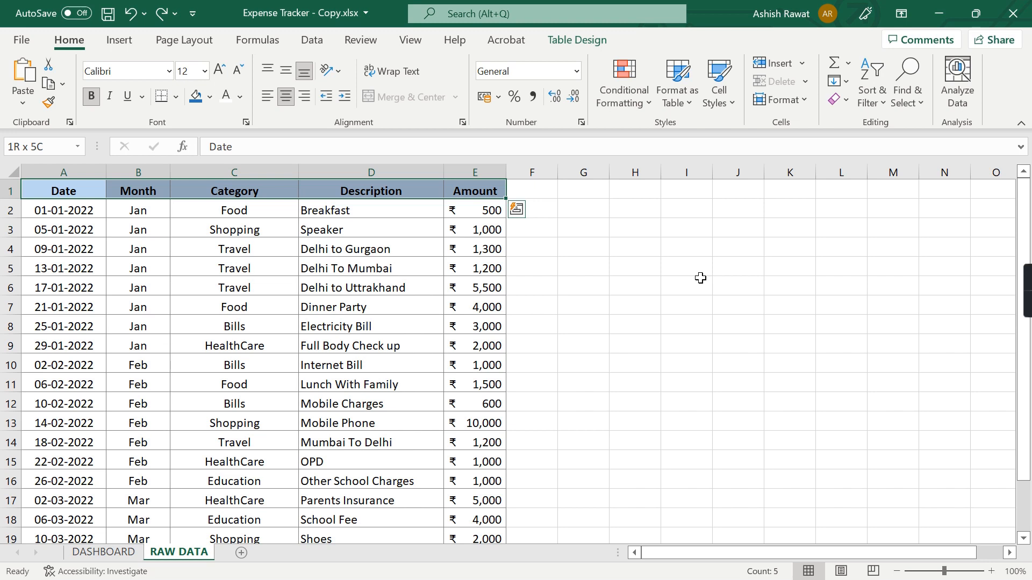
- Review the column headers of the RAW DATA expense table and look at the empty DASHBOARD sheet
key("ctrl+shift+Left")
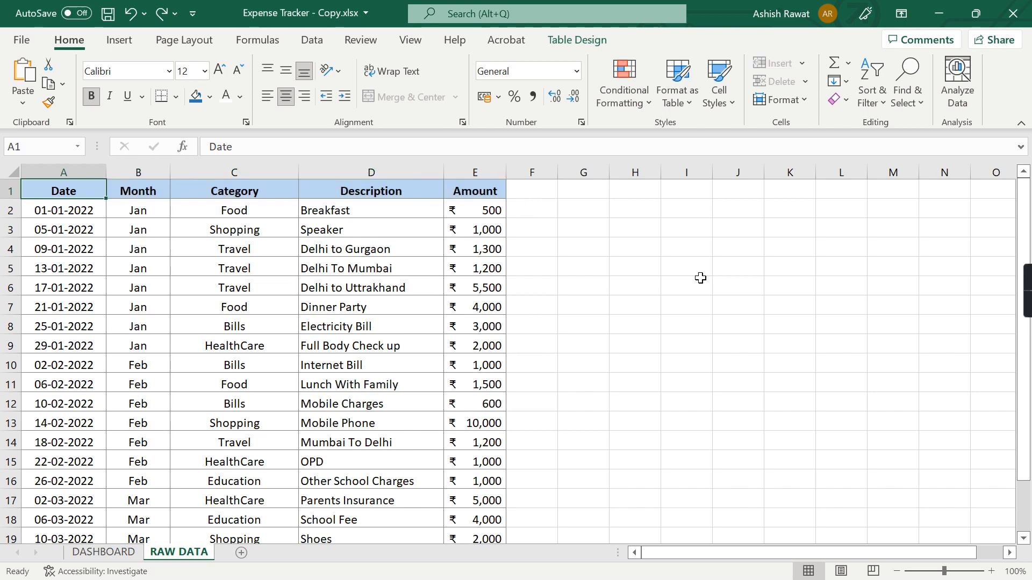
key("Right")
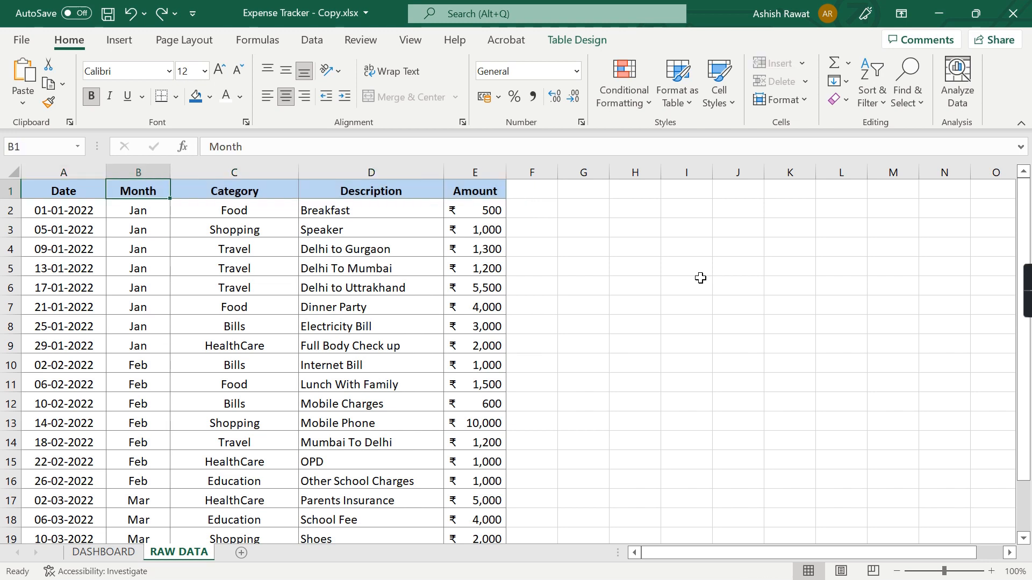
key("Right")
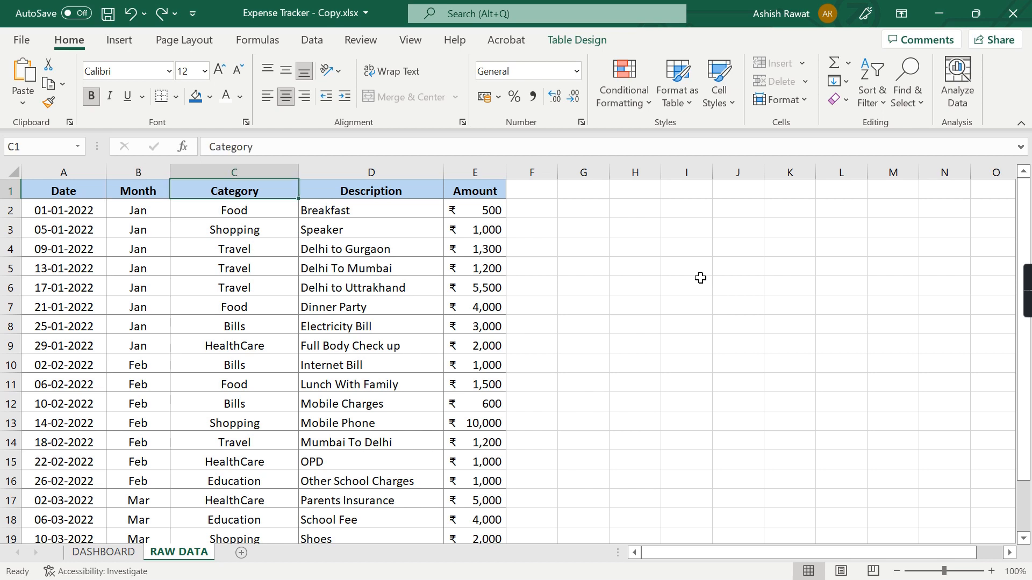
key("Right")
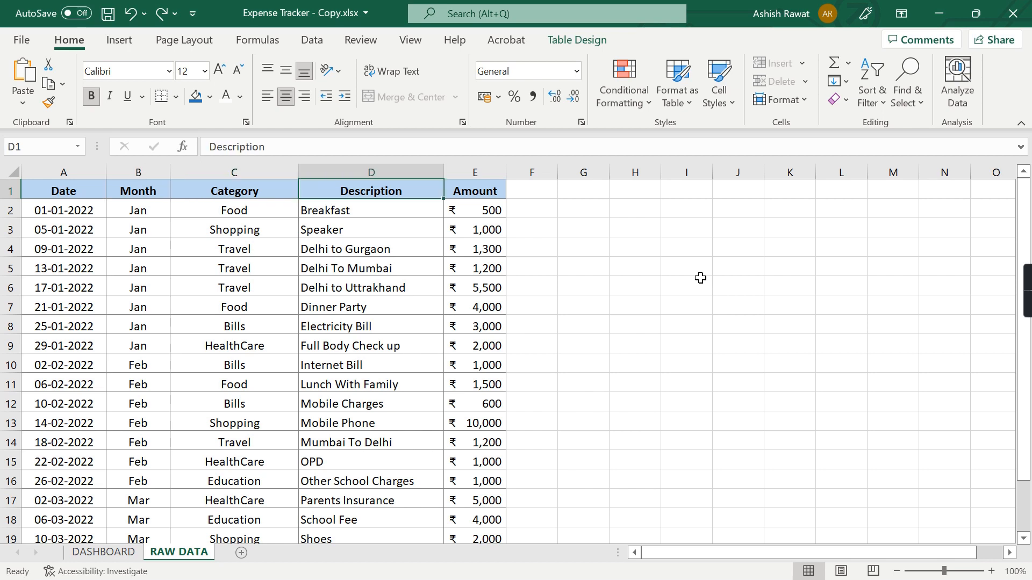
key("Right")
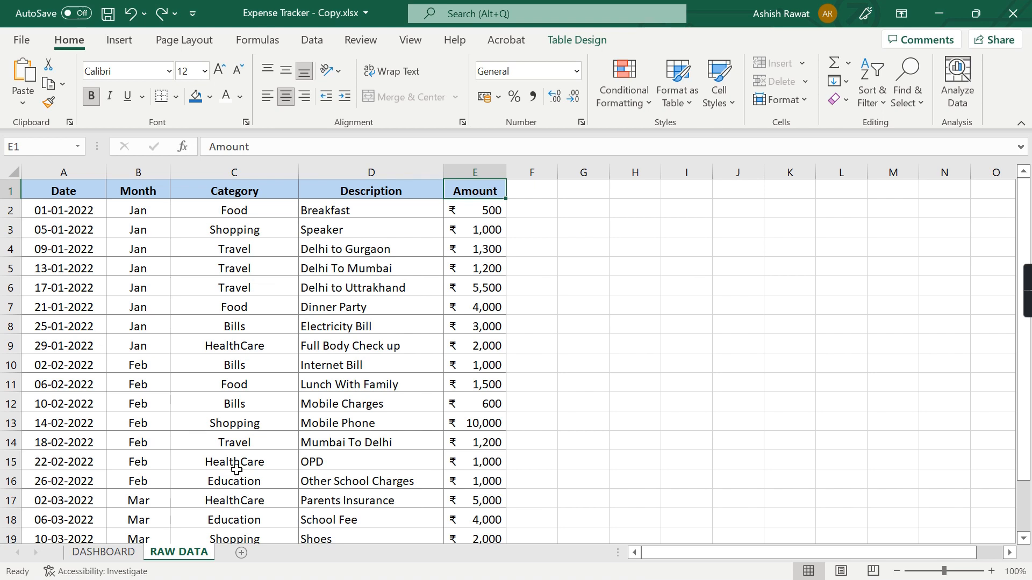
left_click(100, 556)
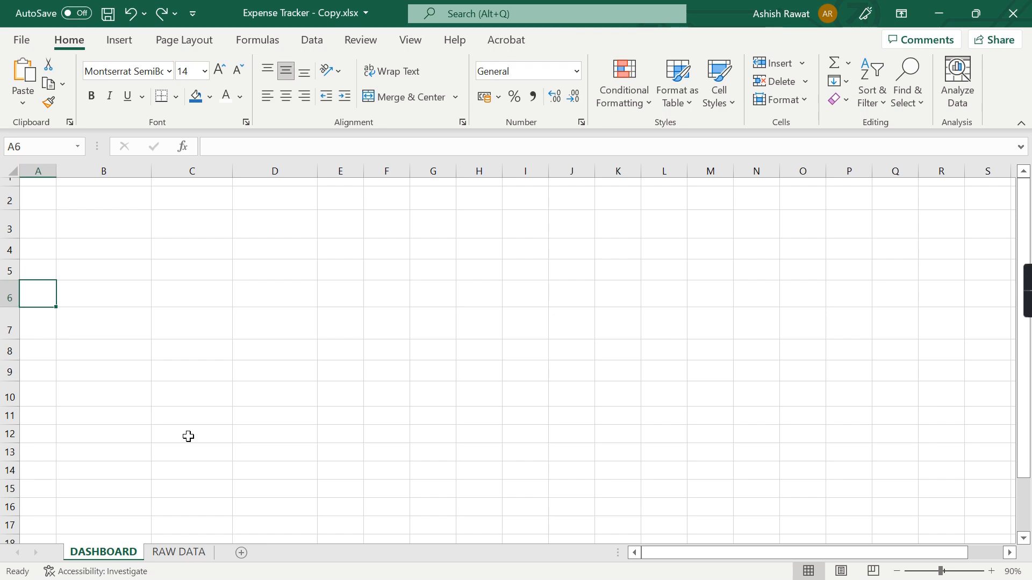
left_click(194, 556)
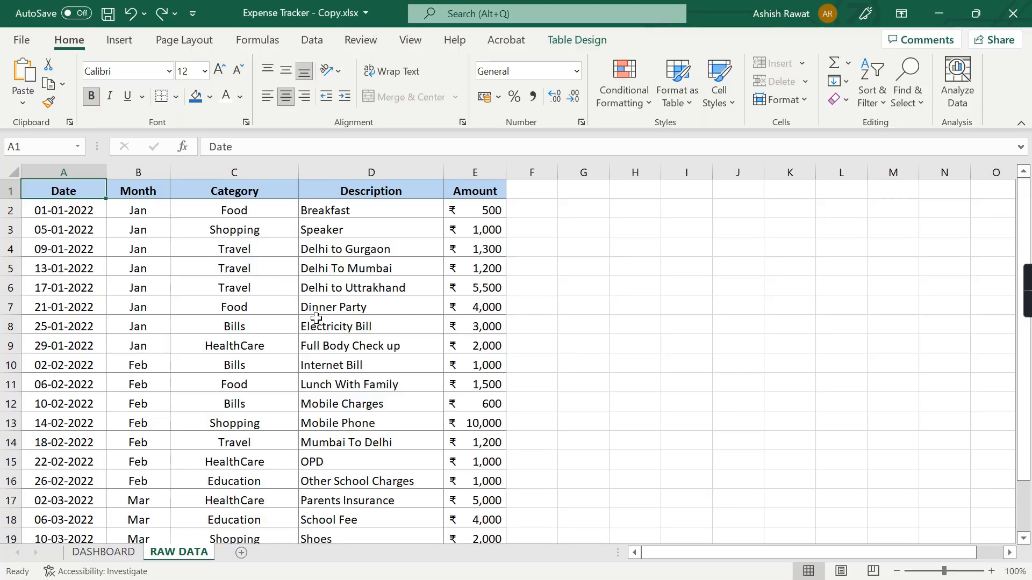
- Fill cells B6:C6 on the DASHBOARD sheet with blue and set their font colour to white
left_click(96, 554)
key("shift+Right")
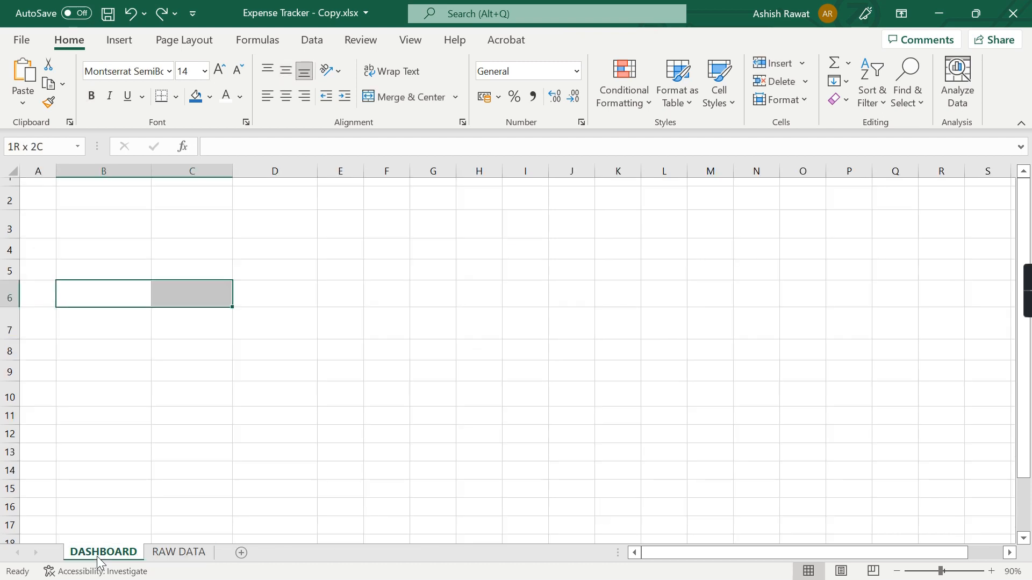
left_click(197, 100)
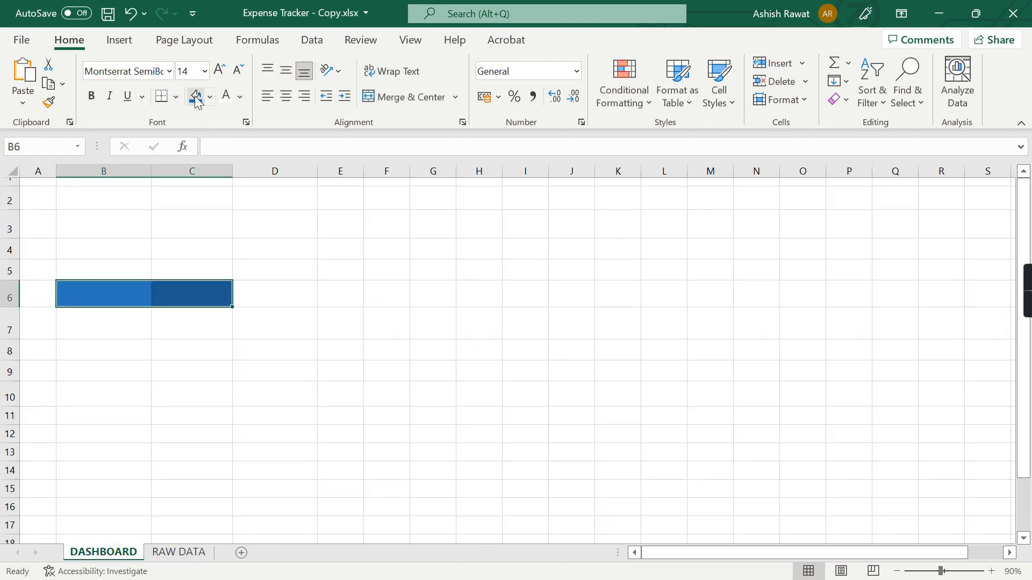
left_click(227, 98)
- Enter the headers START DATE in B6 and END DATE in C6, and slightly reduce the height of row 7
type("STAT")
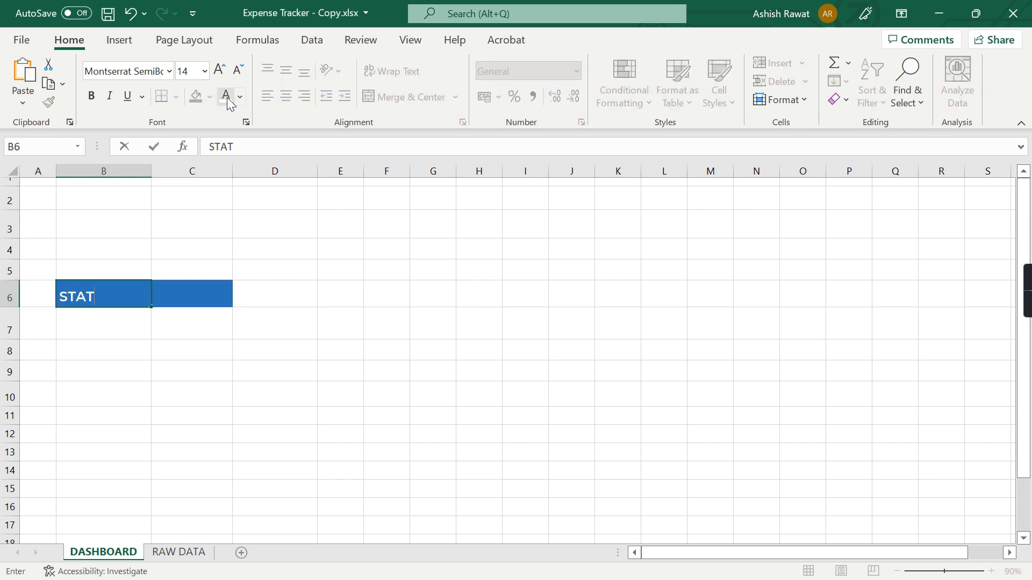
key("BackSpace")
type("RT DATE")
key("Tab")
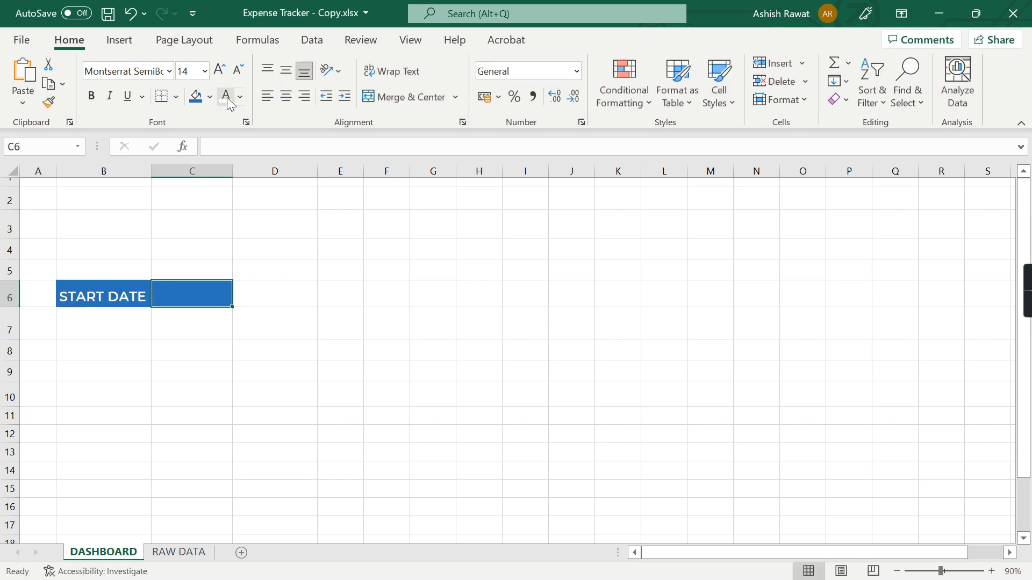
type("END DATE")
key("Return")
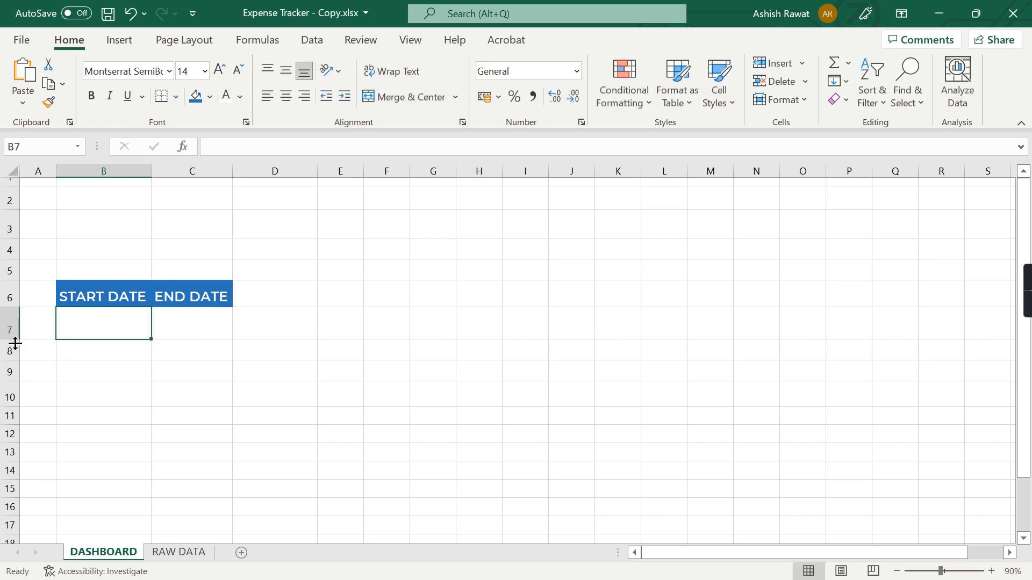
left_click_drag(15, 343, 14, 338)
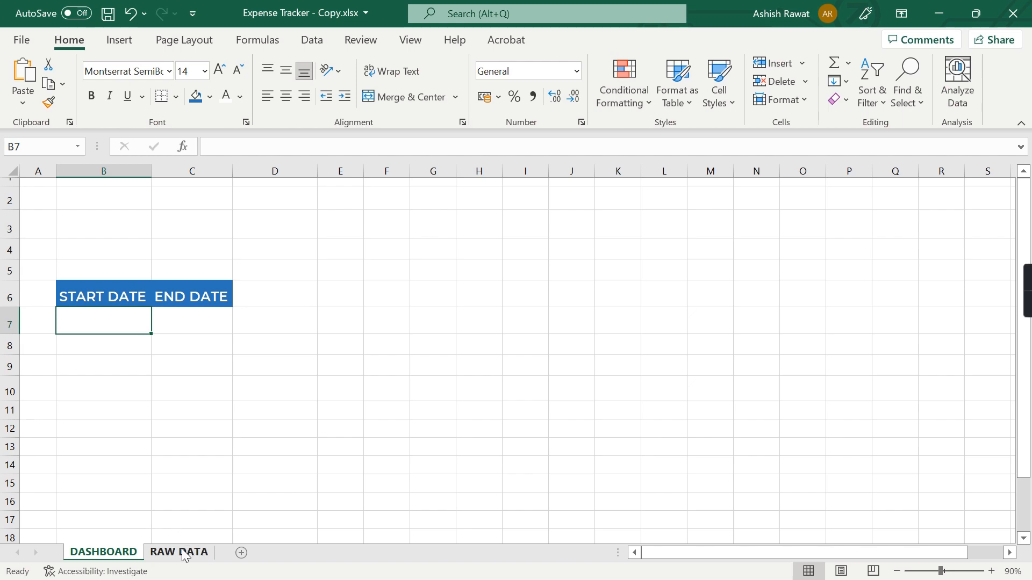
- Copy the first date, 01-01-2022, from cell A2 of RAW DATA into B7 below START DATE on the DASHBOARD sheet
left_click(181, 552)
key("Down")
key("ctrl+c")
left_click(104, 552)
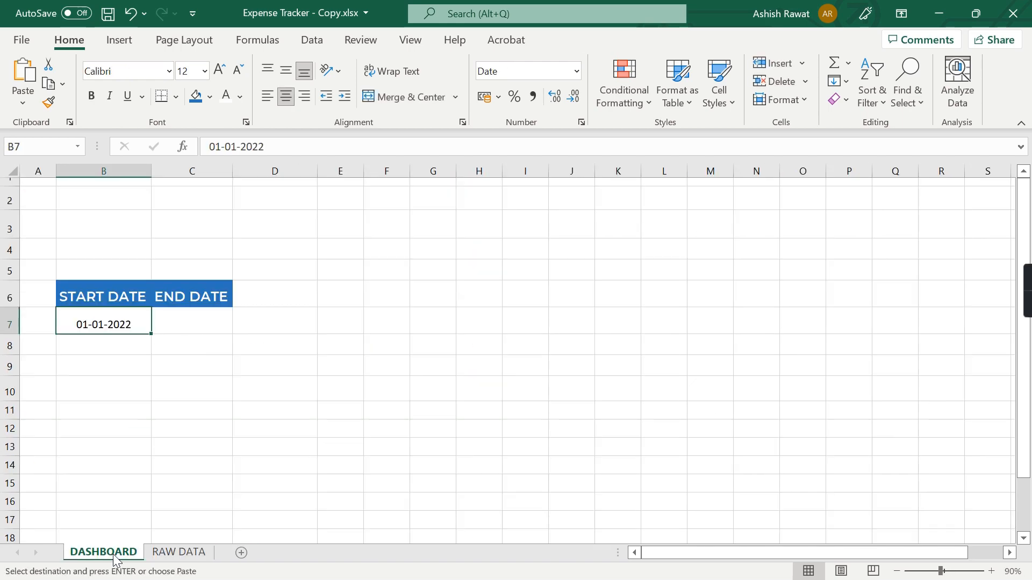
- Copy the start date into C7 below END DATE and change it to 30-03-2022
key("ctrl+c")
key("Right")
key("ctrl+v")
key("F2")
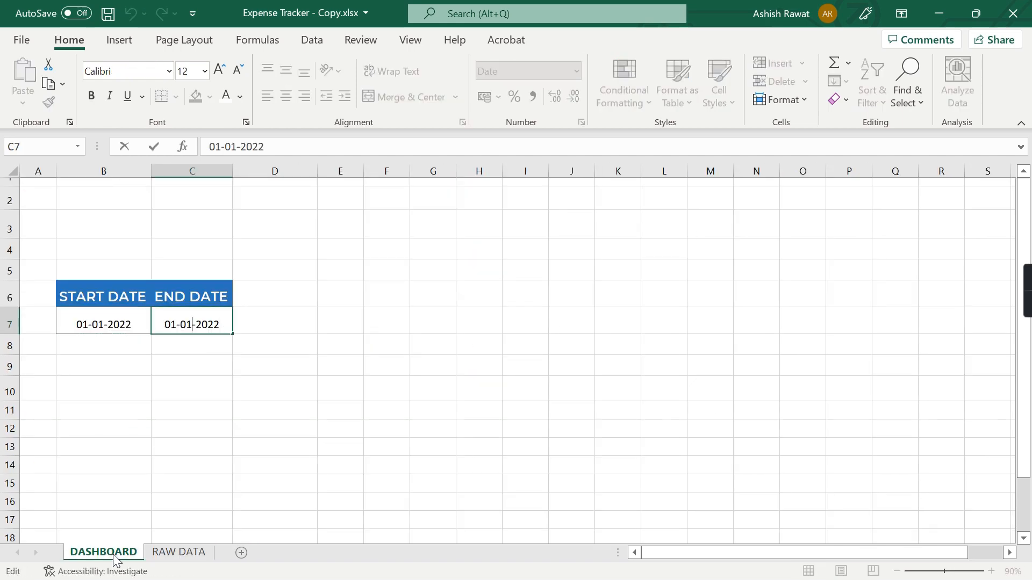
key("BackSpace")
type("3")
key("BackSpace")
key("BackSpace")
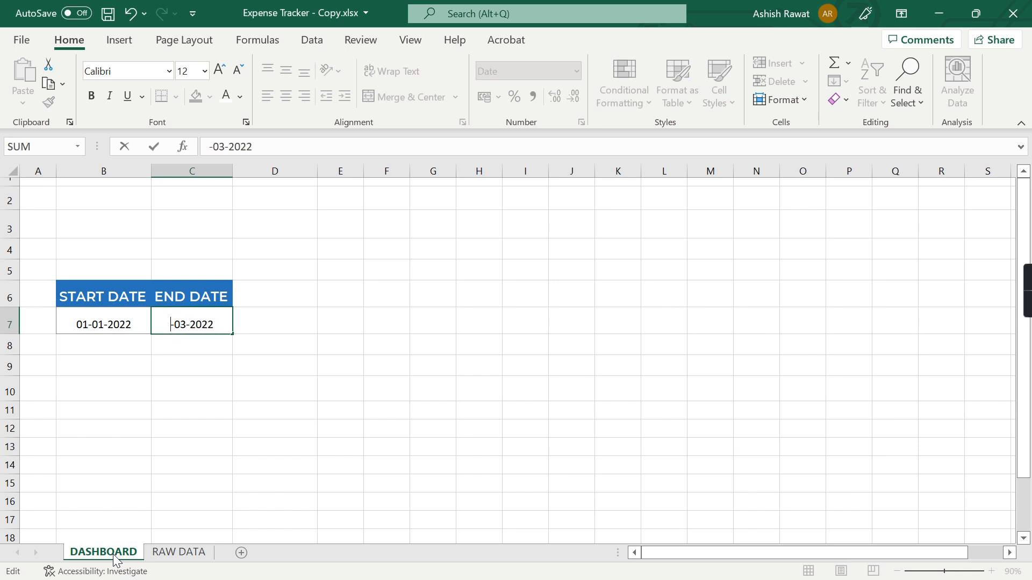
type("30")
key("Return")
- Vertically centre the start and end dates in cells B7:C7
key("Up")
key("Left")
key("shift+Right")
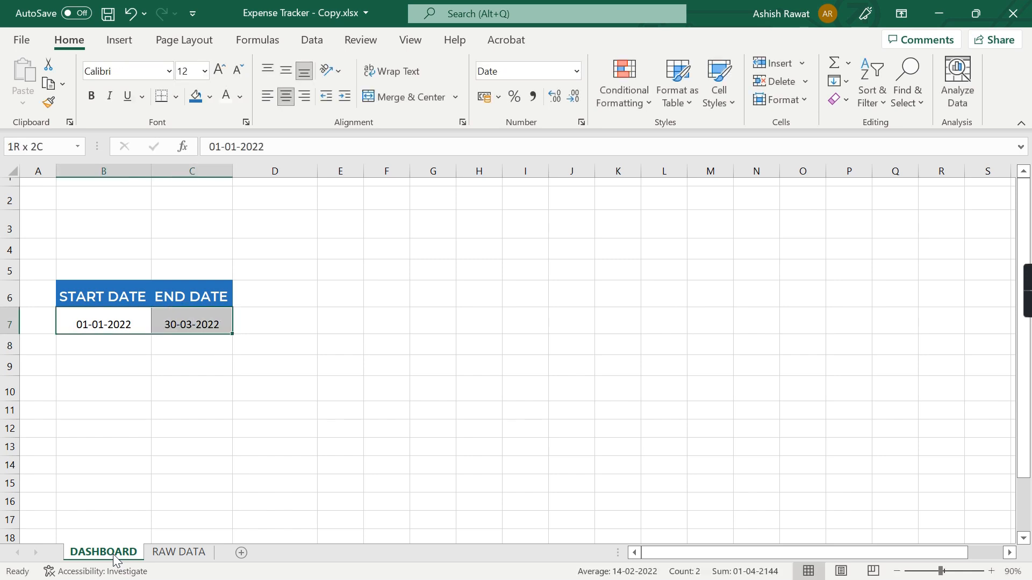
left_click(286, 70)
left_click(349, 321)
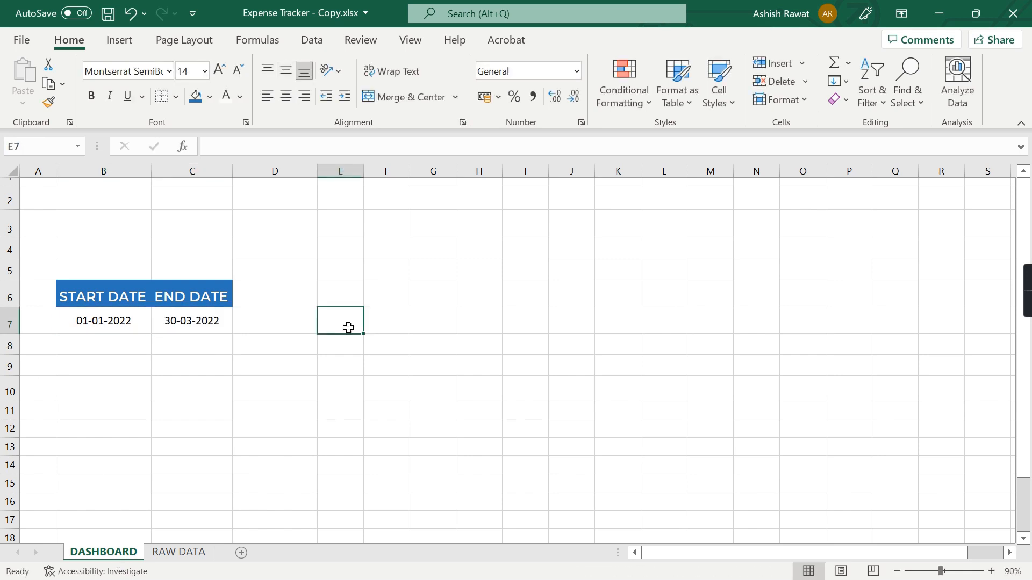
- Start an Advanced Filter on the Category column, header included (C1:C21), of the RAW DATA sheet
left_click(182, 553)
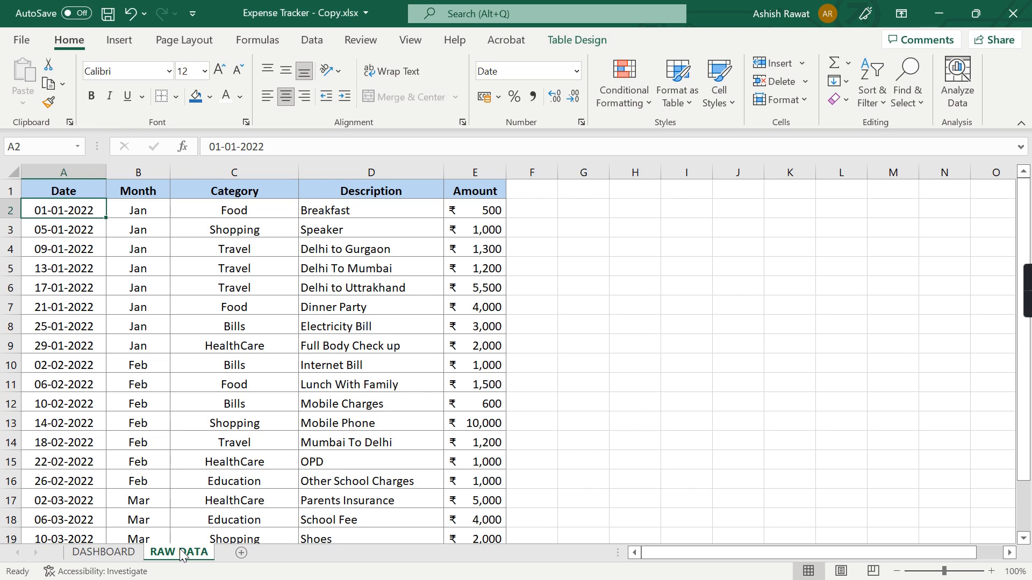
key("Right")
key("Right")
key("Up")
key("ctrl+shift+Down")
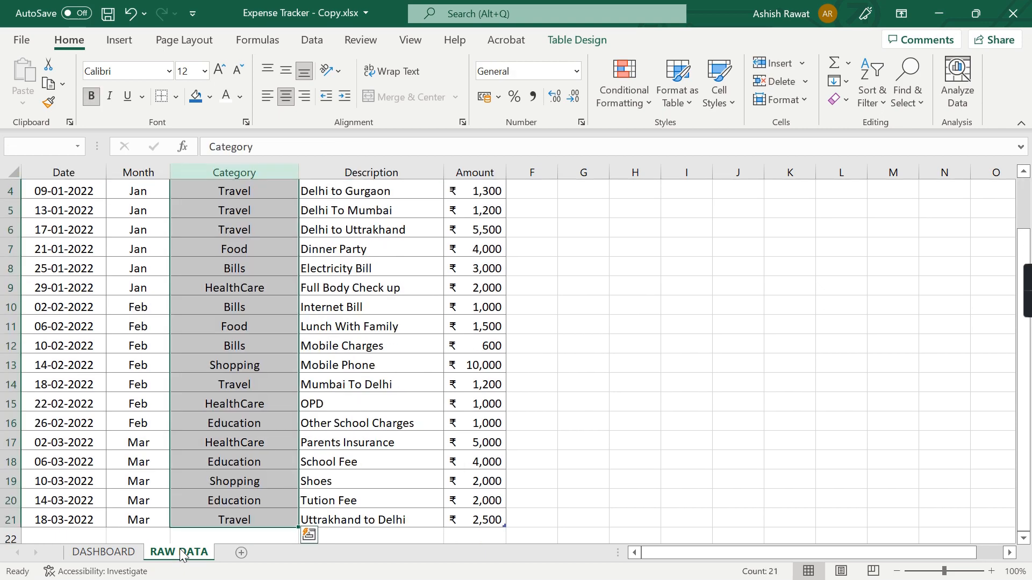
key("ctrl+shift+Up")
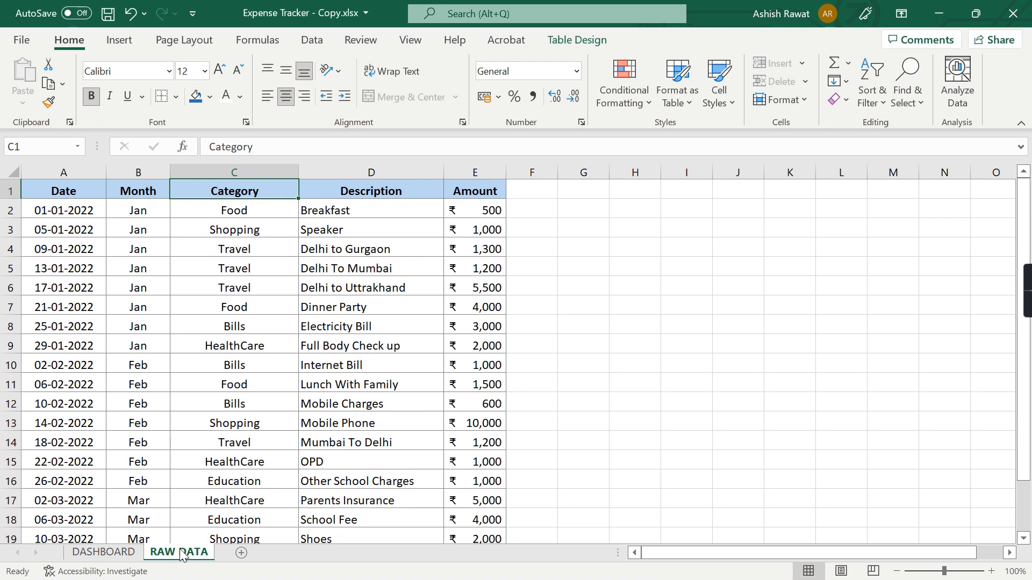
key("ctrl+shift+Down")
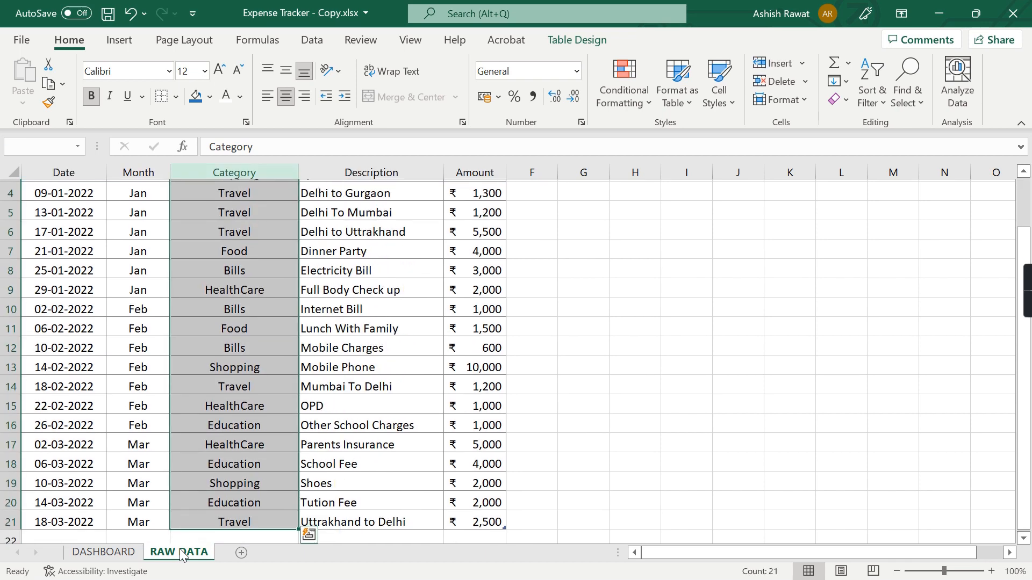
left_click(327, 41)
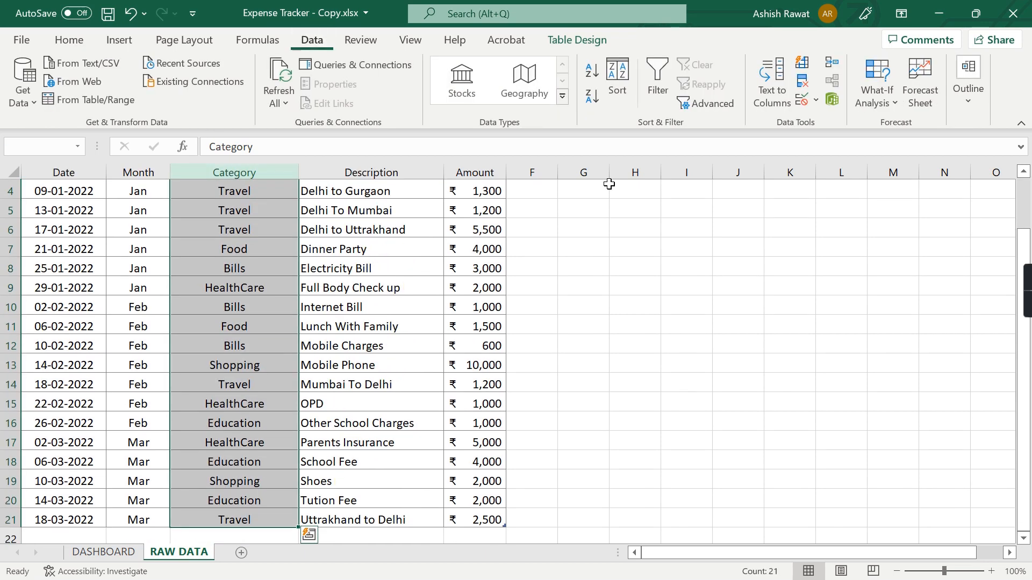
left_click(712, 103)
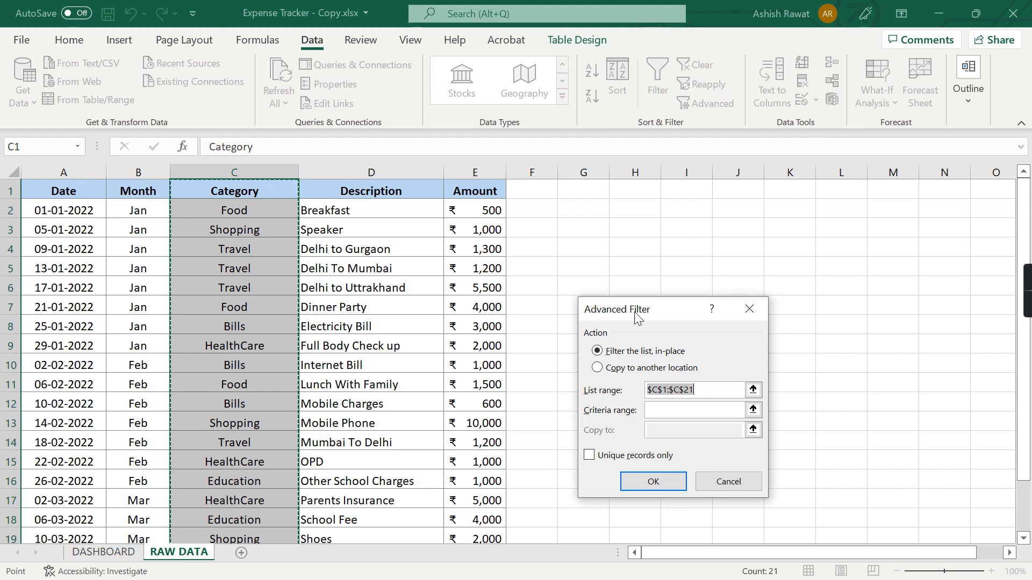
- Have the Advanced Filter copy only the unique category records to another location, starting at cell I1
left_click(598, 368)
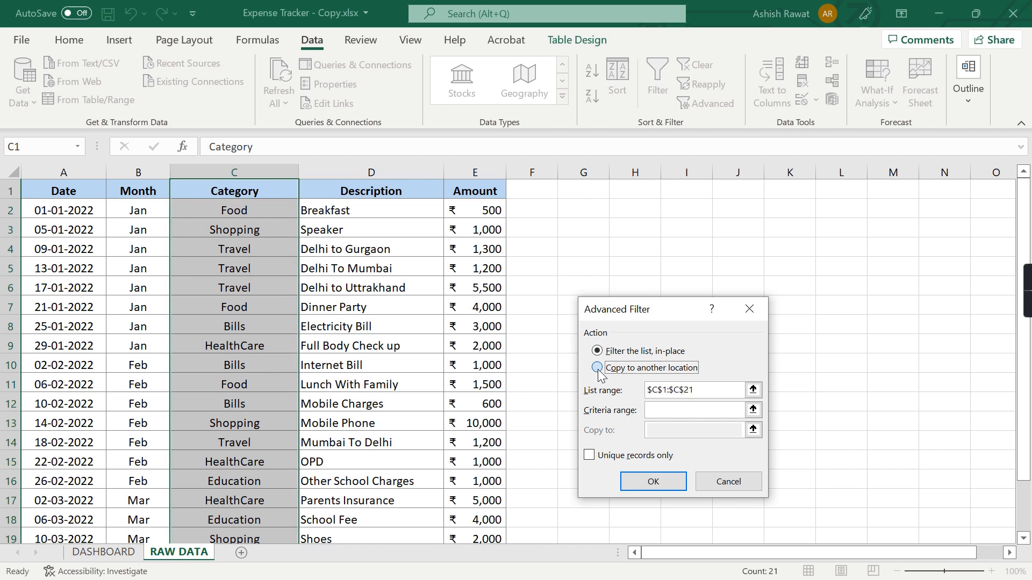
left_click(590, 457)
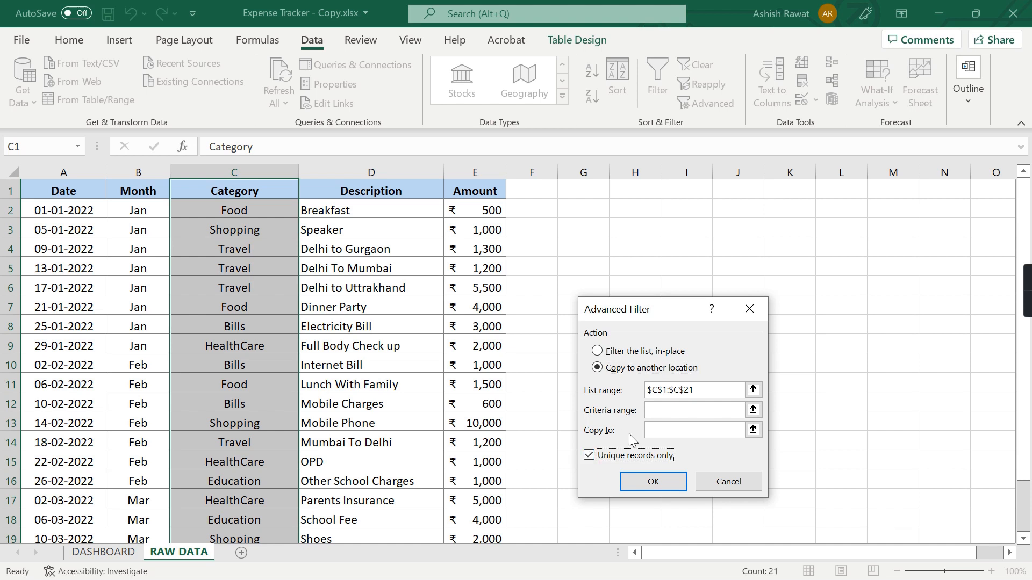
left_click(665, 436)
left_click(673, 189)
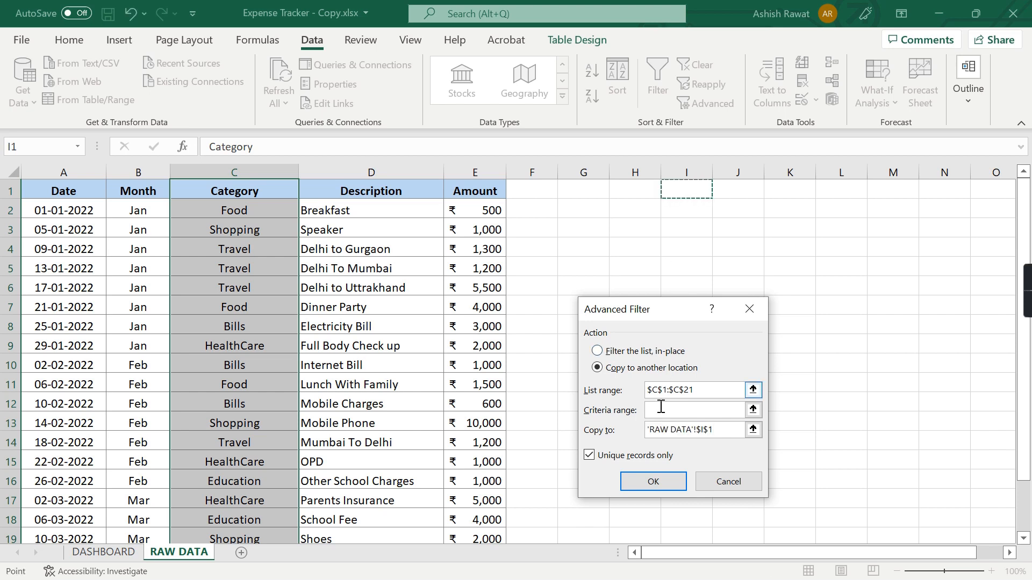
left_click(653, 482)
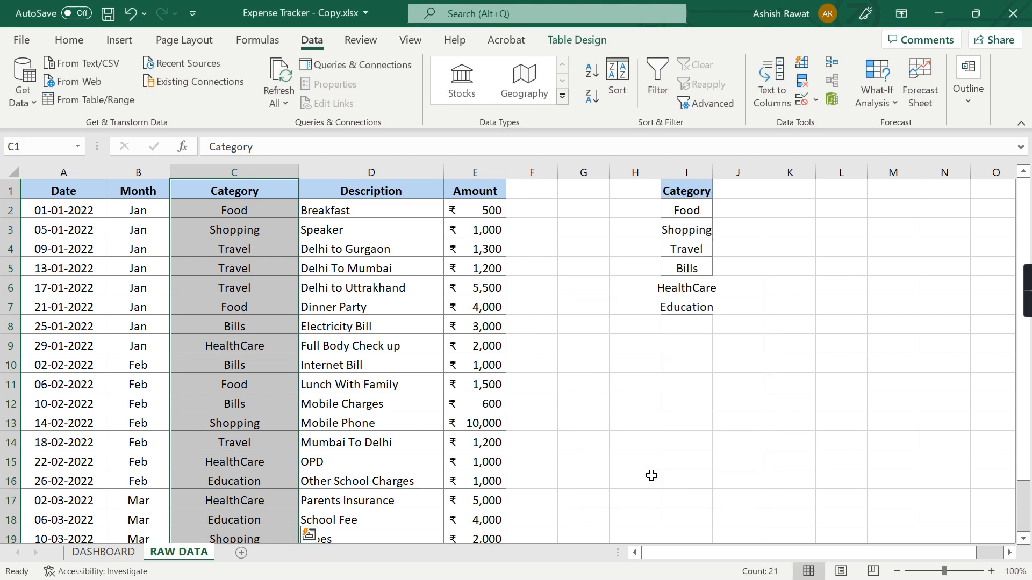
- Select the unique category list in I1:I7 and widen column I so its entries fit
key("Left")
key("Right")
key("Right")
key("Right")
key("Right")
key("Right")
key("Right")
key("Right")
key("ctrl+shift+Down")
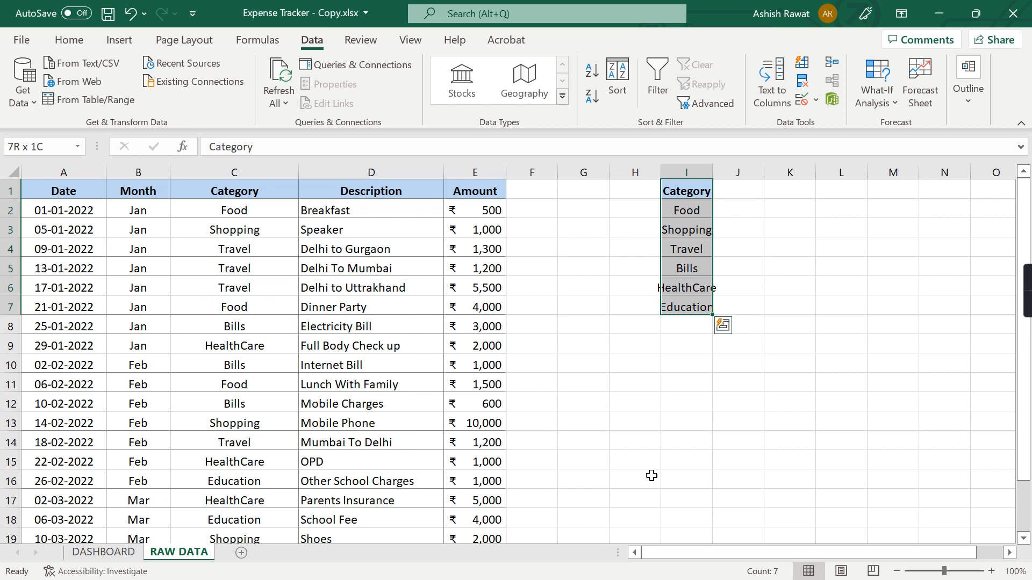
left_click_drag(712, 165, 730, 171)
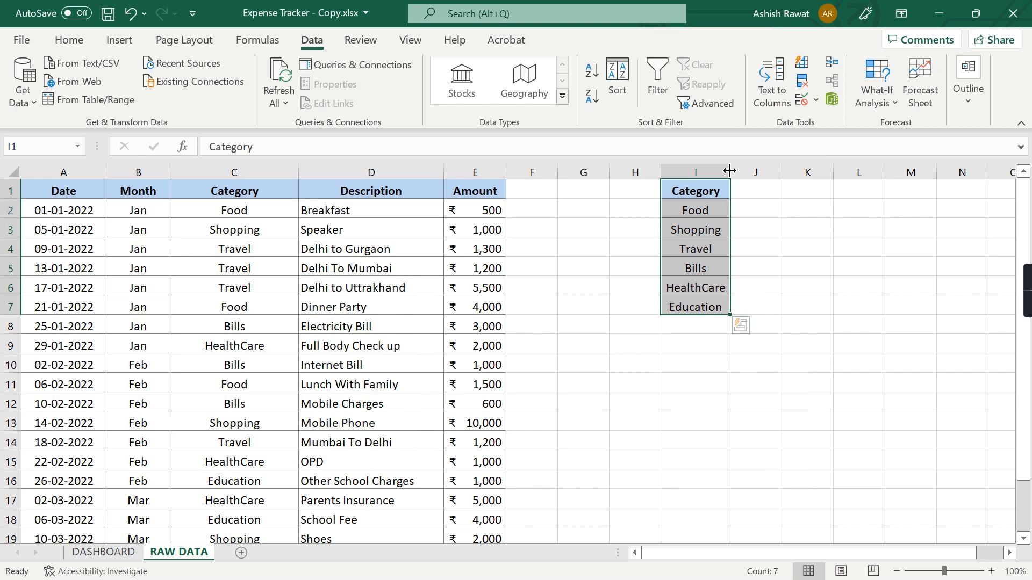
- Copy the unique category list to the DASHBOARD sheet, starting at cell B10
key("ctrl+c")
left_click(108, 553)
key("Left")
key("Left")
key("Left")
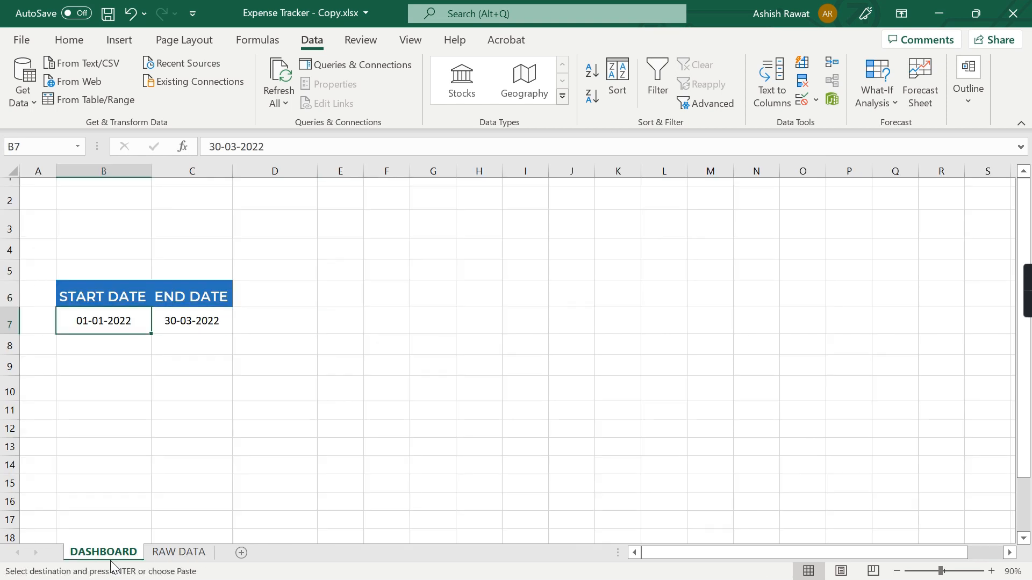
key("Down")
key("Down")
key("Down")
key("ctrl+v")
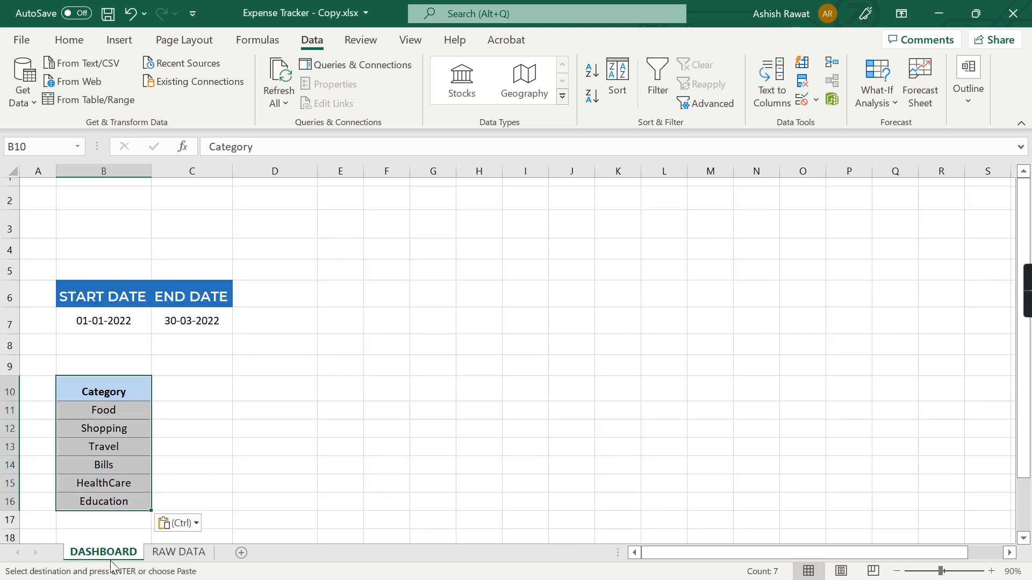
- Apply the START DATE header's formatting to the Category header in B10 by pasting only the formats
key("Up")
key("Up")
key("Up")
key("Up")
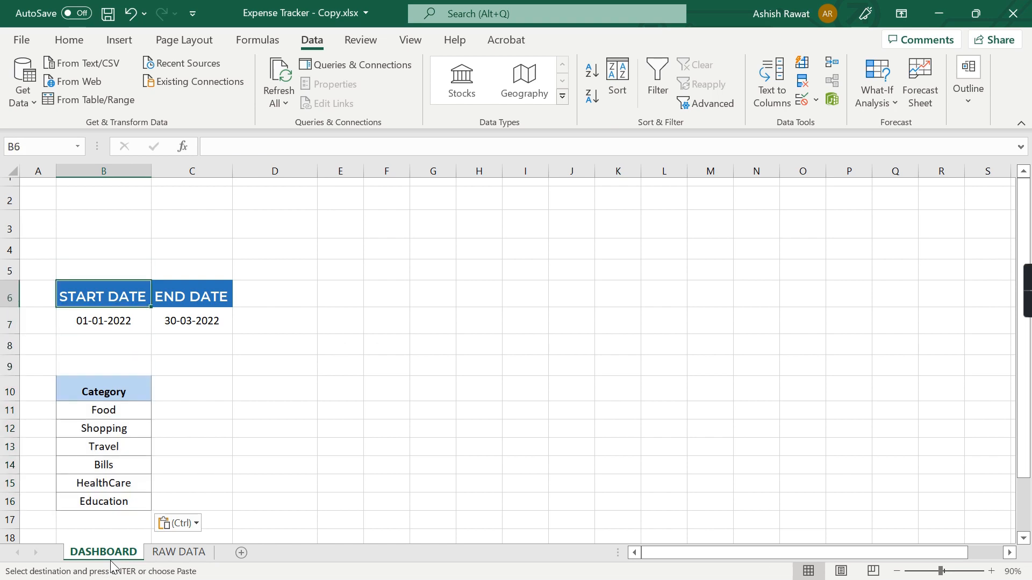
key("ctrl+c")
key("Down")
key("Down")
key("Down")
key("Down")
key("ctrl+alt+v")
key("t")
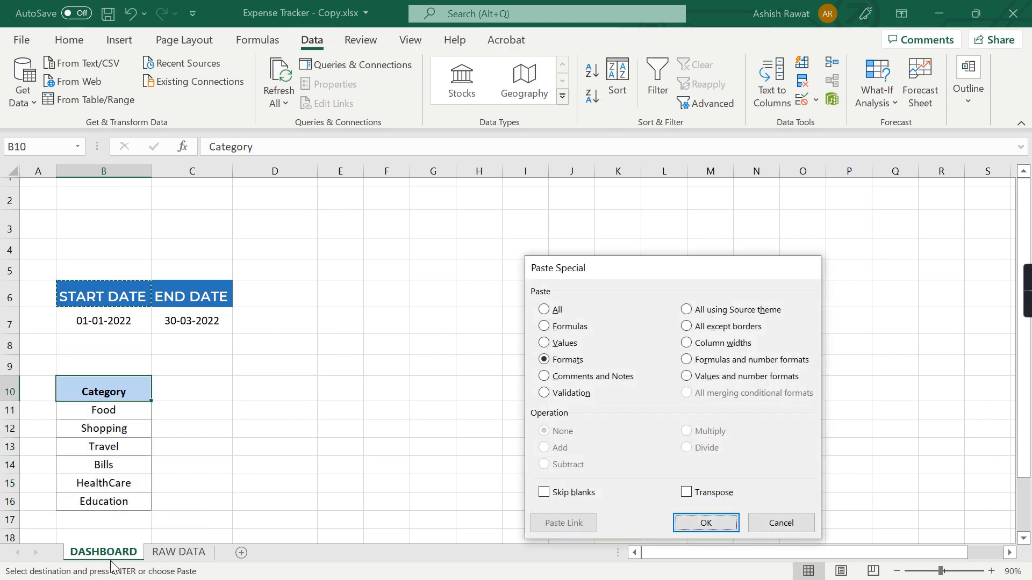
key("Return")
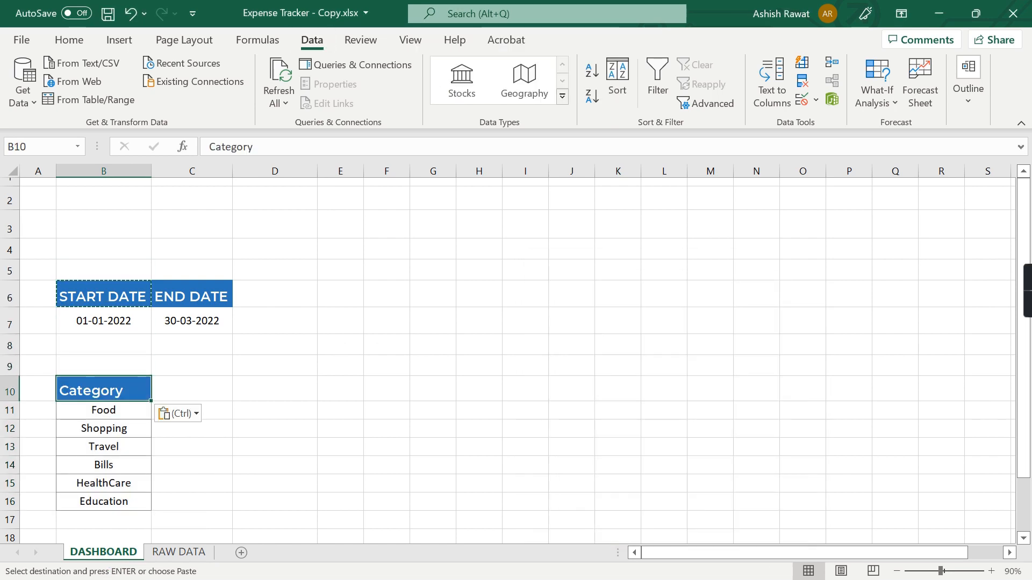
- Center the Category header in B10 and retype it as CATEGORY
left_click(80, 44)
left_click(289, 99)
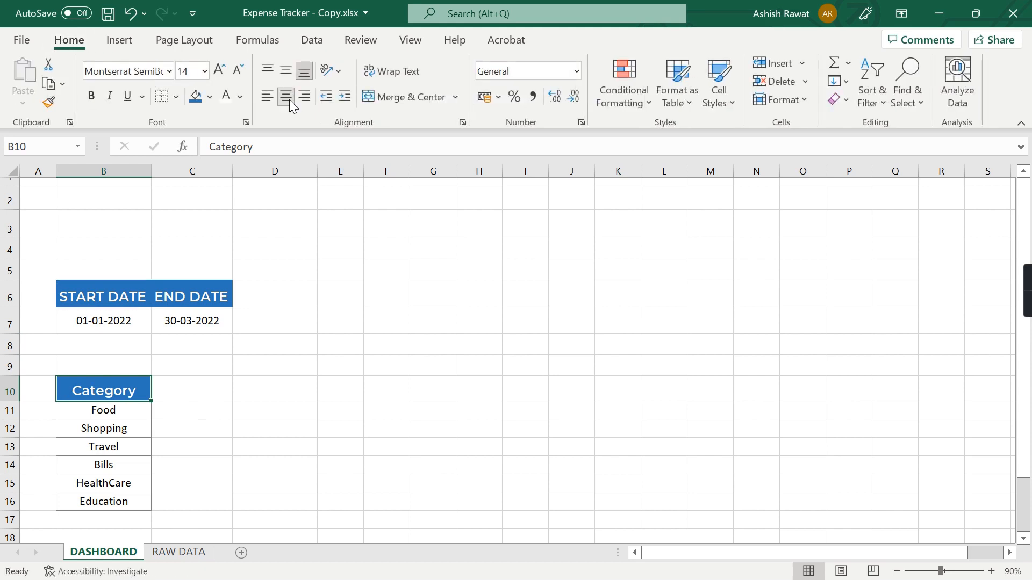
type("CATEGORY")
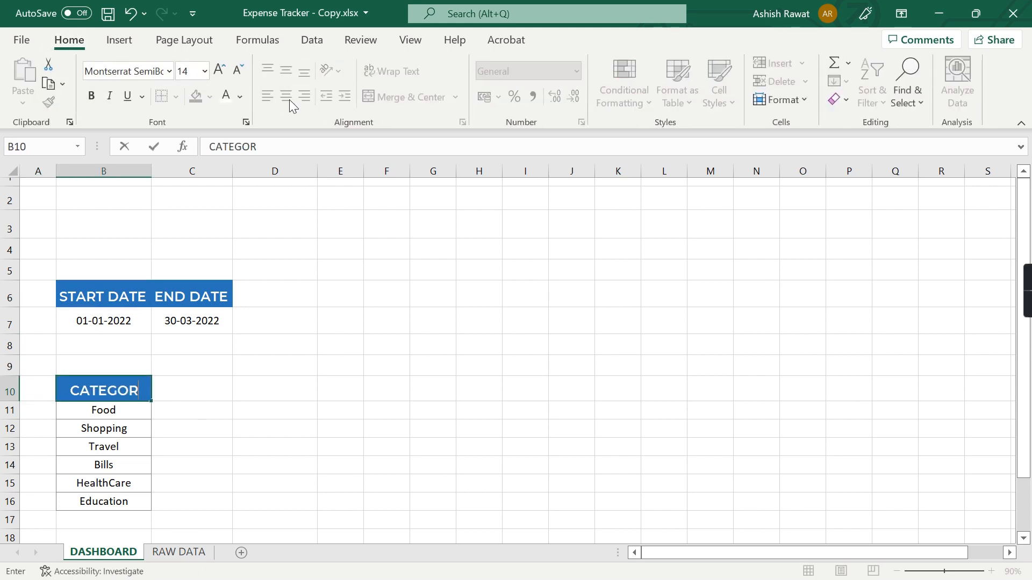
key("Tab")
- Set the font size of the category entries in B11:B16 to 13
key("Left")
key("Up")
key("Right")
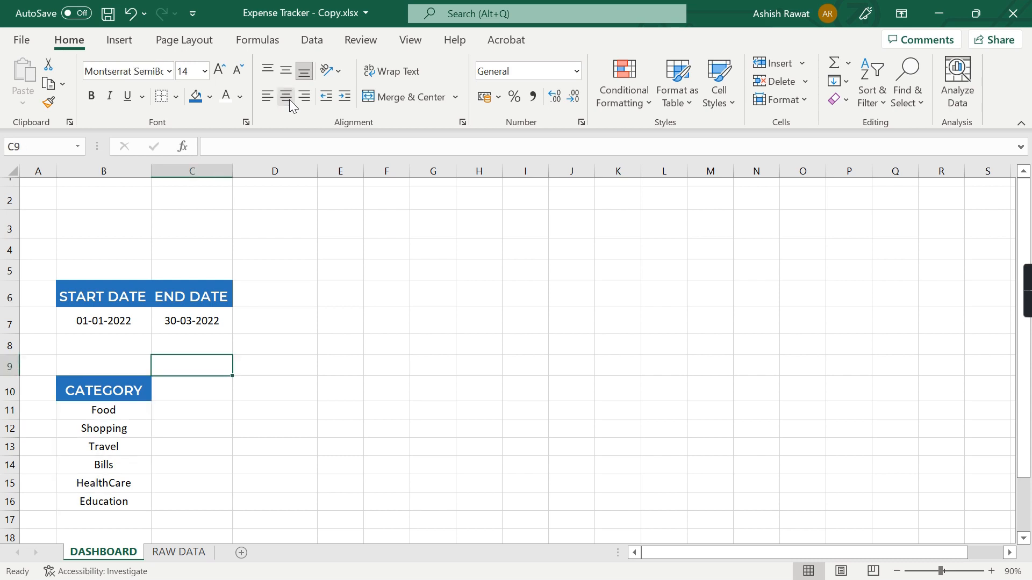
key("Up")
key("Up")
key("Left")
key("Down")
key("Down")
key("Down")
key("Down")
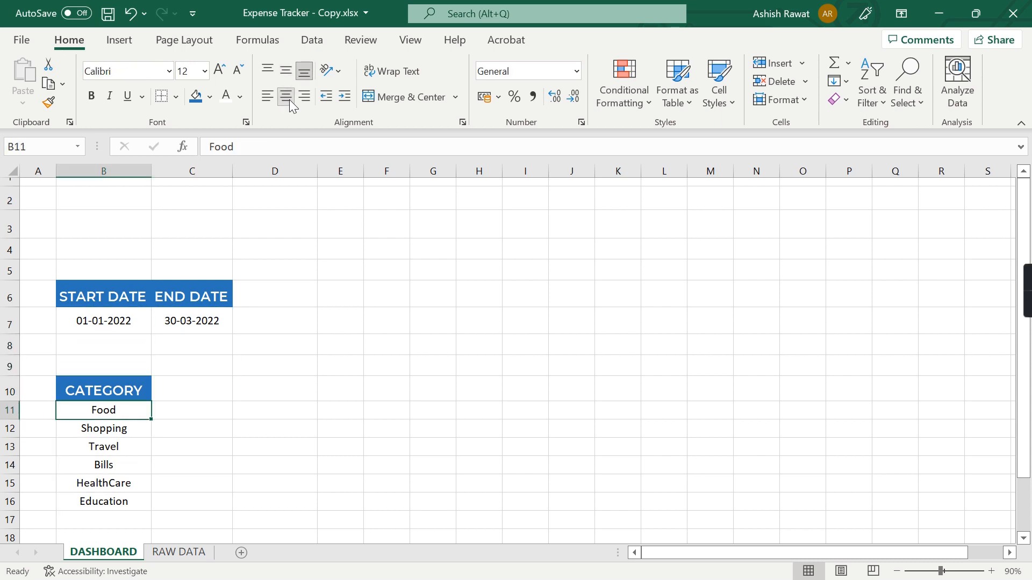
key("shift+Down")
key("shift+Down")
key("shift+Down")
key("shift+Down")
key("shift+Down")
left_click(188, 65)
type("13")
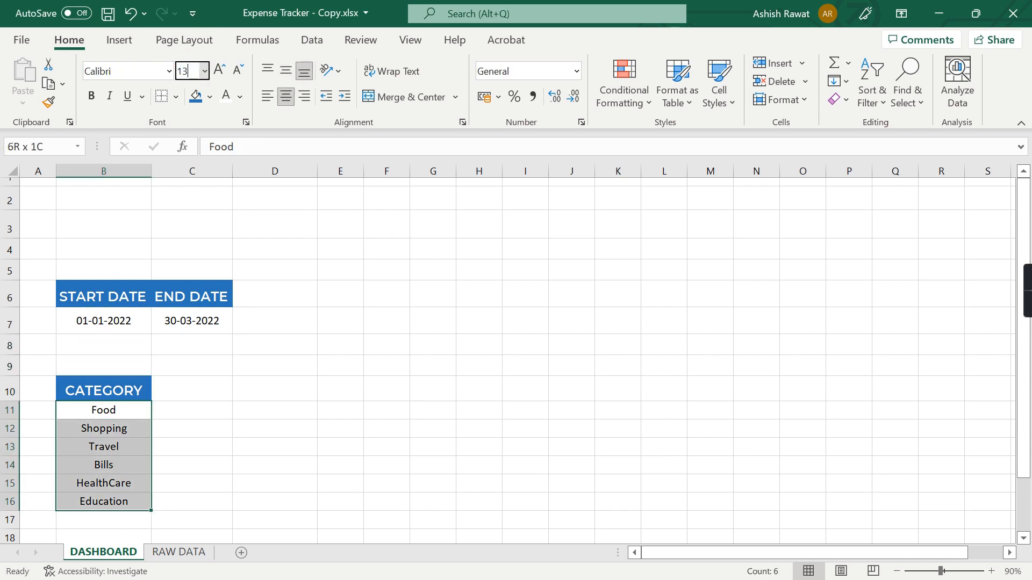
key("Return")
- Duplicate the CATEGORY header into C10 and replace its text with EXPENSE
key("Up")
key("Up")
key("Up")
key("Up")
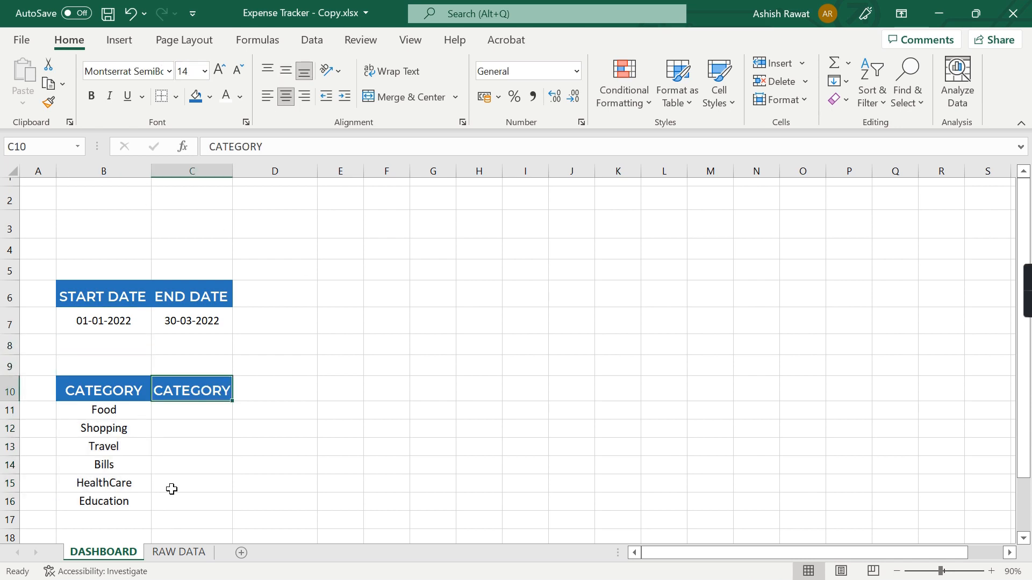
type("EXPENSE")
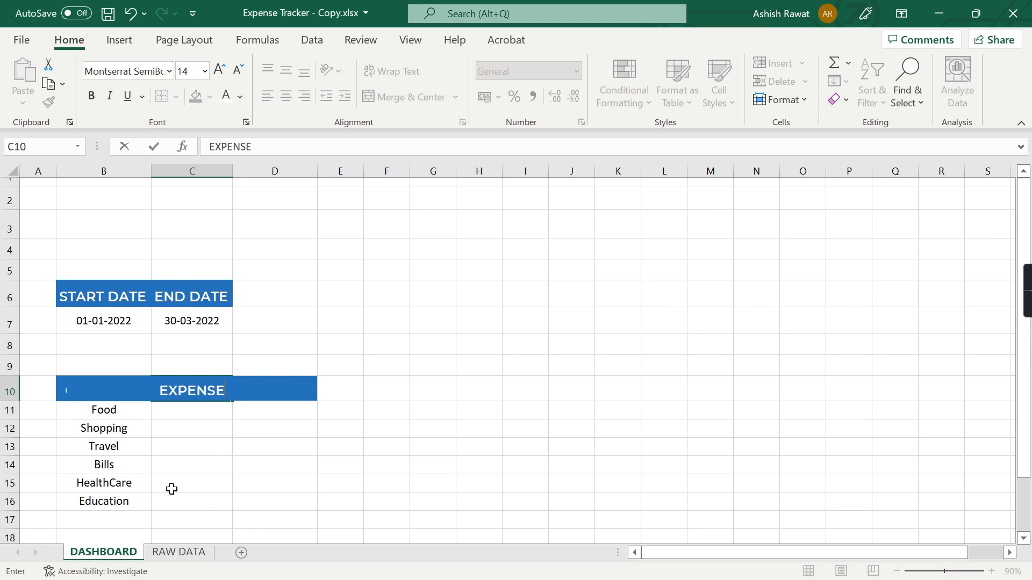
key("Tab")
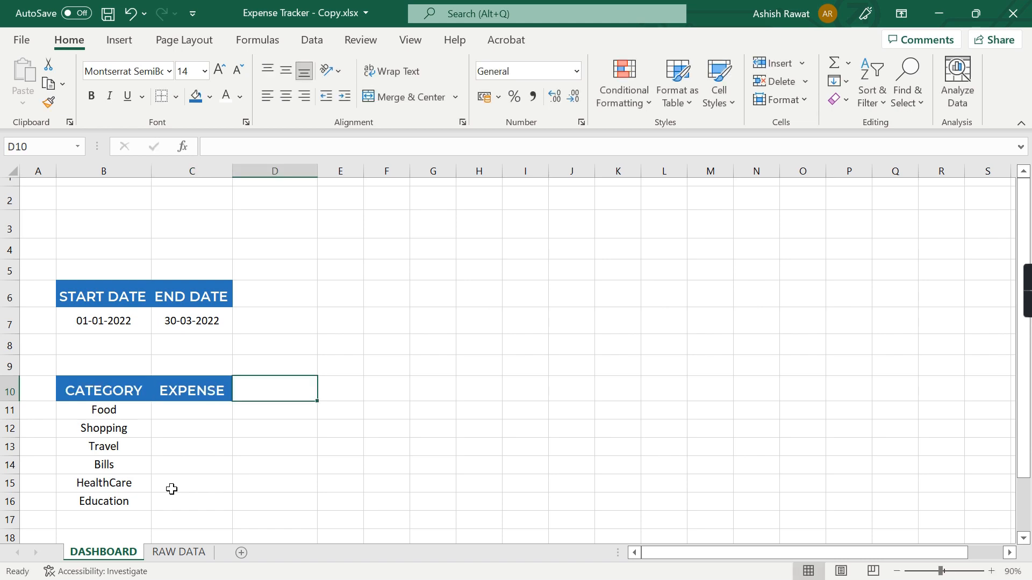
key("Left")
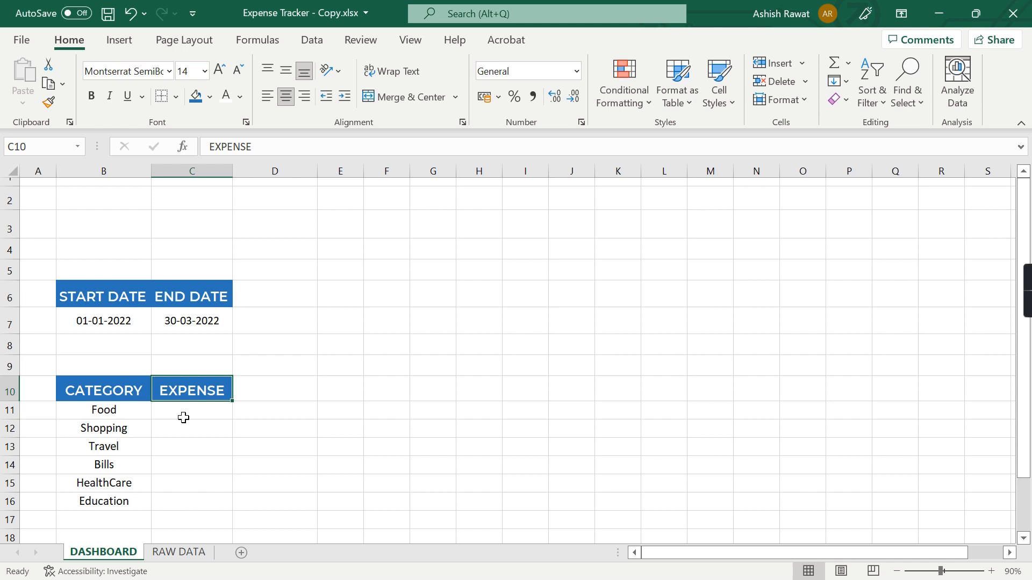
- Start a SUMIFS formula in C11 with the whole Amount column of the RAW DATA table as the sum range
left_click(207, 408)
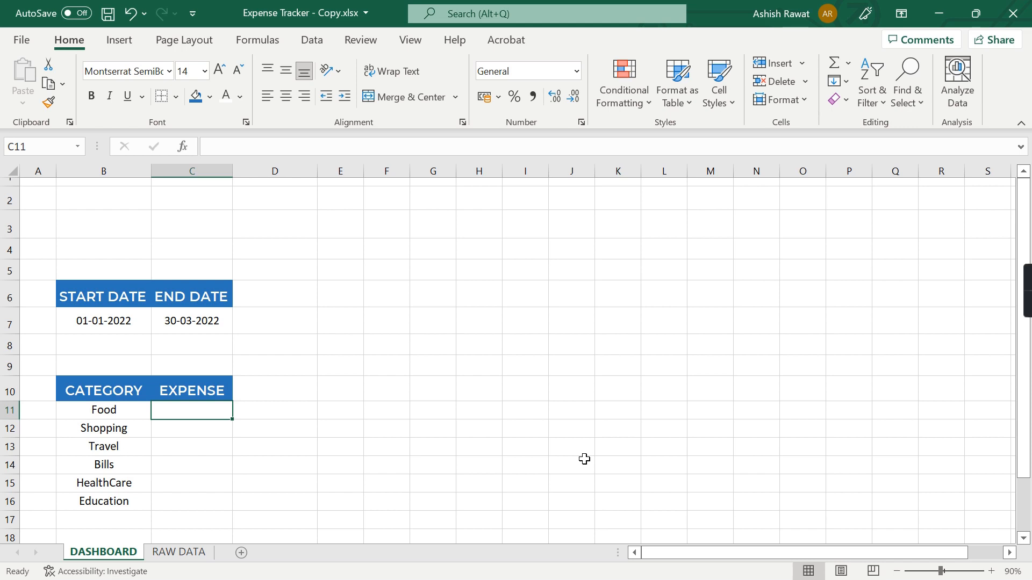
type("=s")
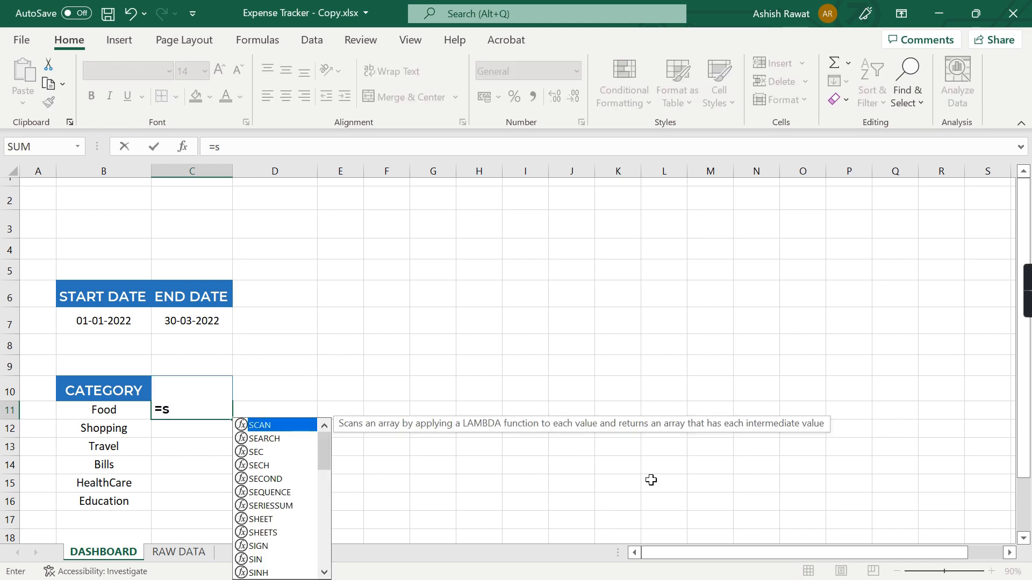
type("UMIF")
key("Down")
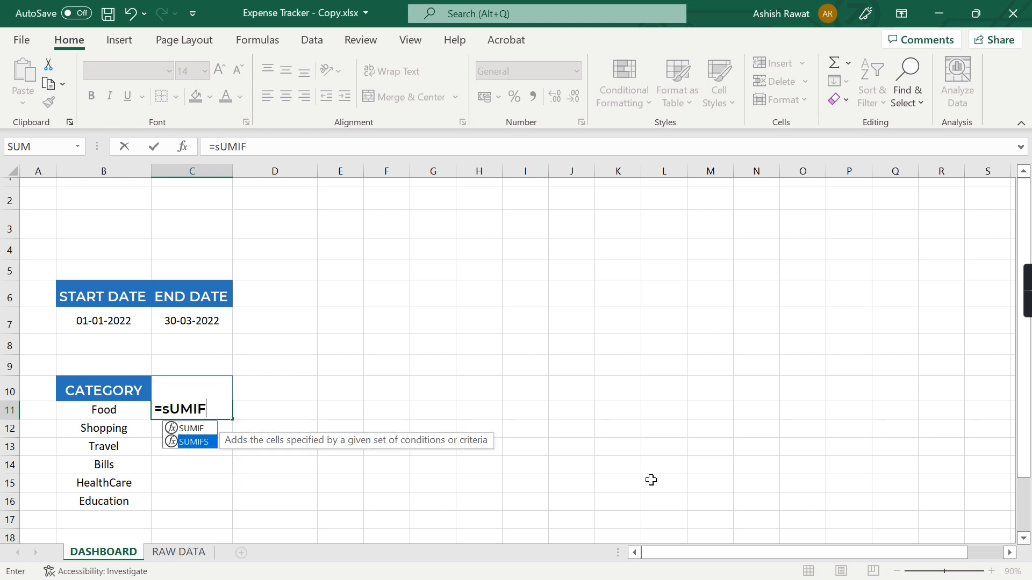
key("Tab")
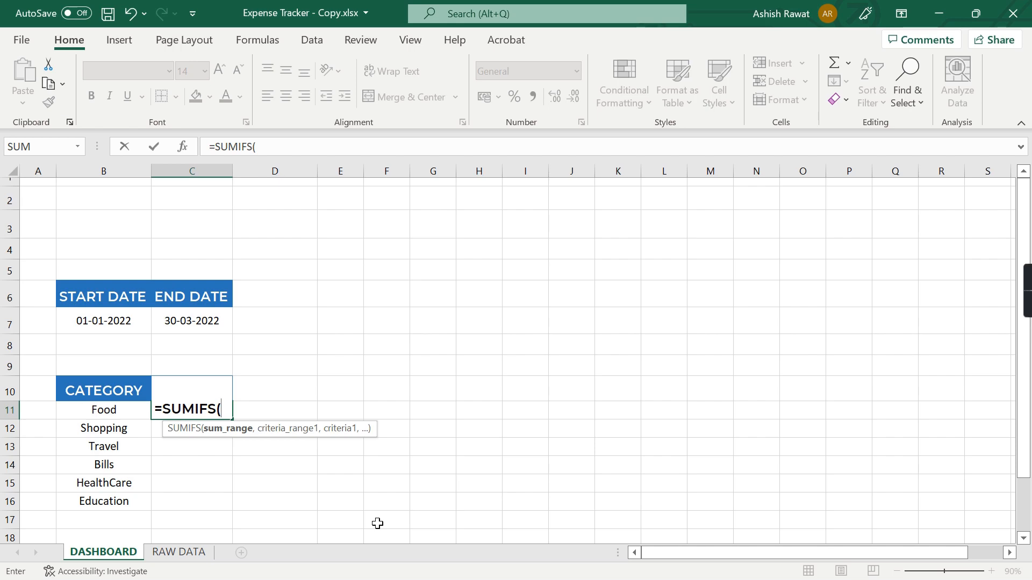
left_click(181, 558)
left_click(431, 196)
scroll(431, 196, "up", 1)
left_click(432, 196)
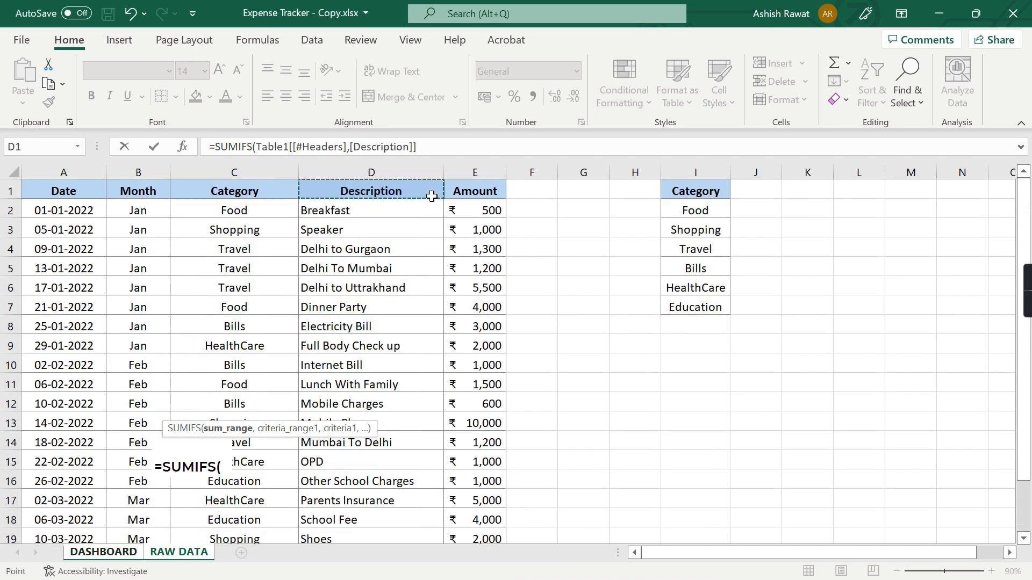
key("Down")
key("Right")
key("Up")
key("ctrl+shift+Down")
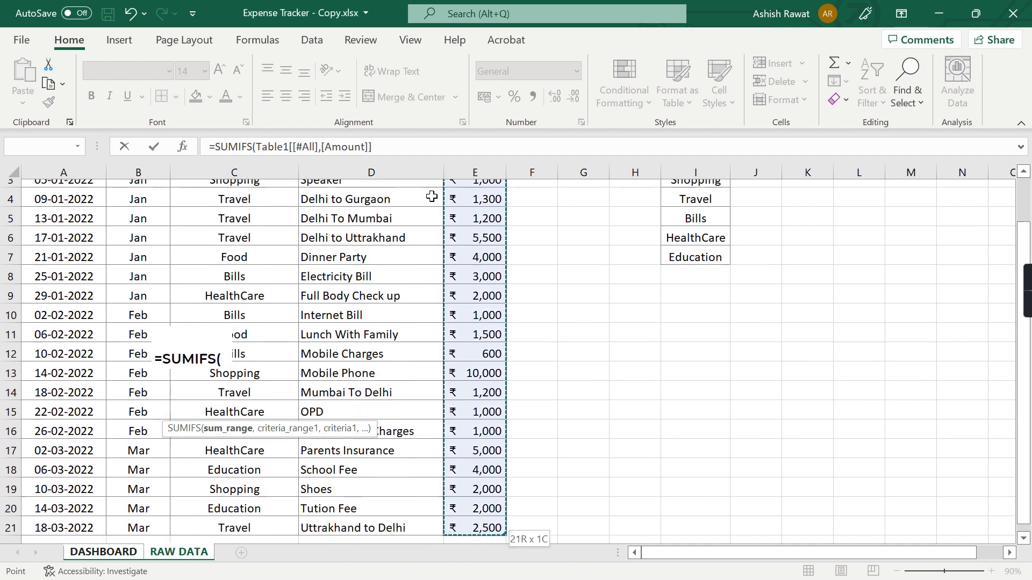
type(",")
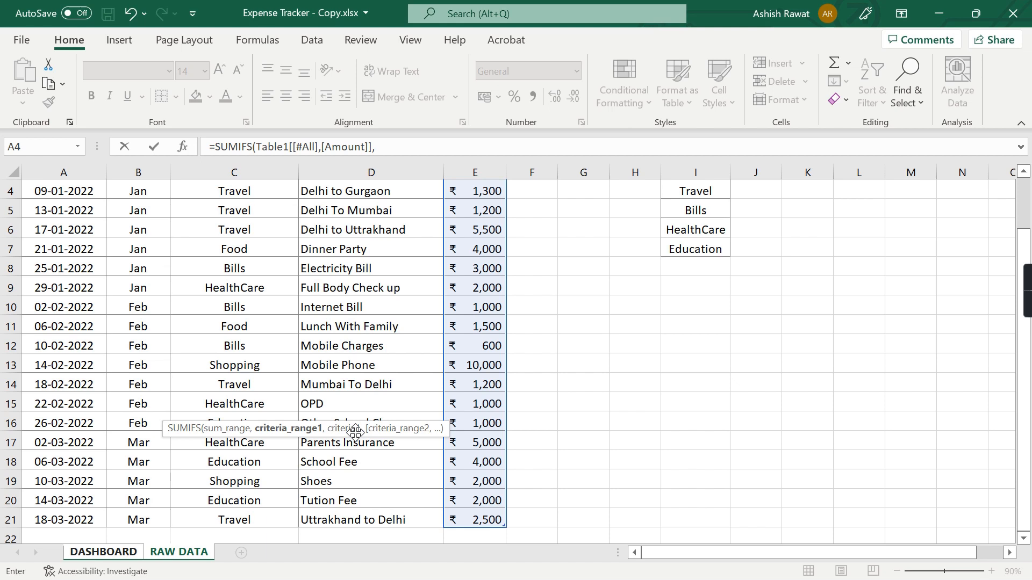
- Add the table's Category column as the first criteria range, with DASHBOARD cell B11 as its criterion
left_click(97, 553)
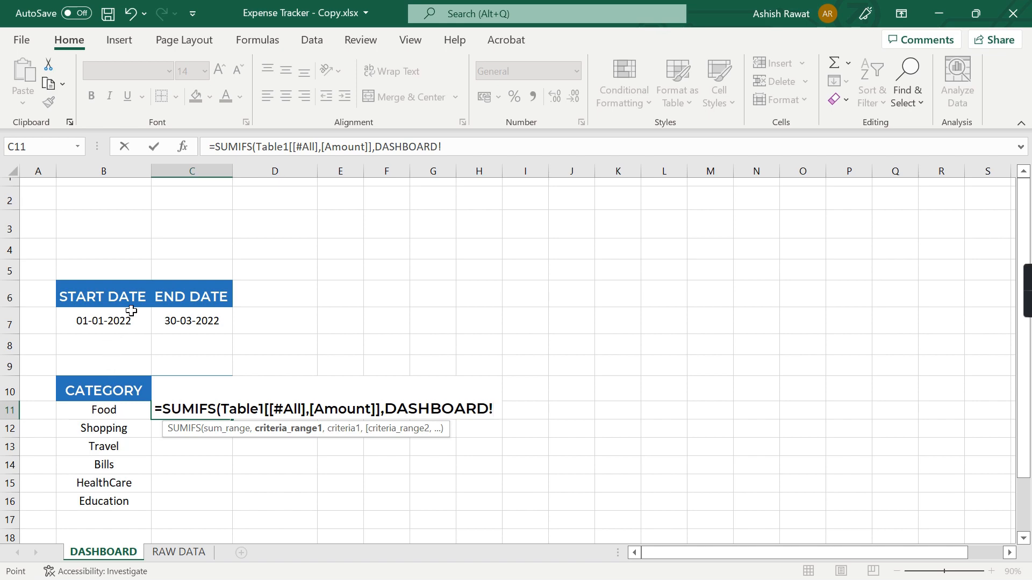
left_click(179, 552)
key("ctrl+Up")
key("Right")
key("Right")
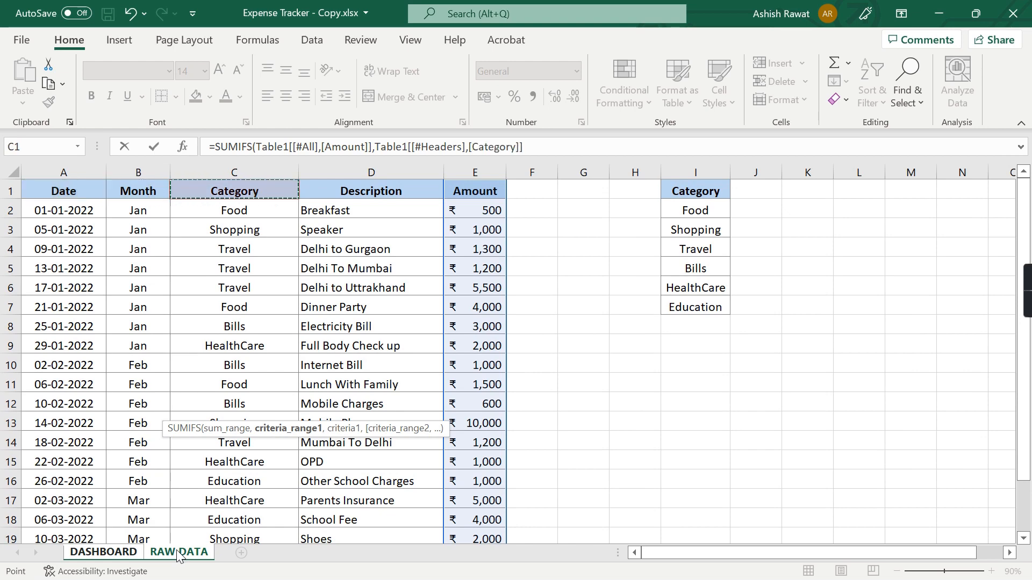
key("ctrl+shift+Down")
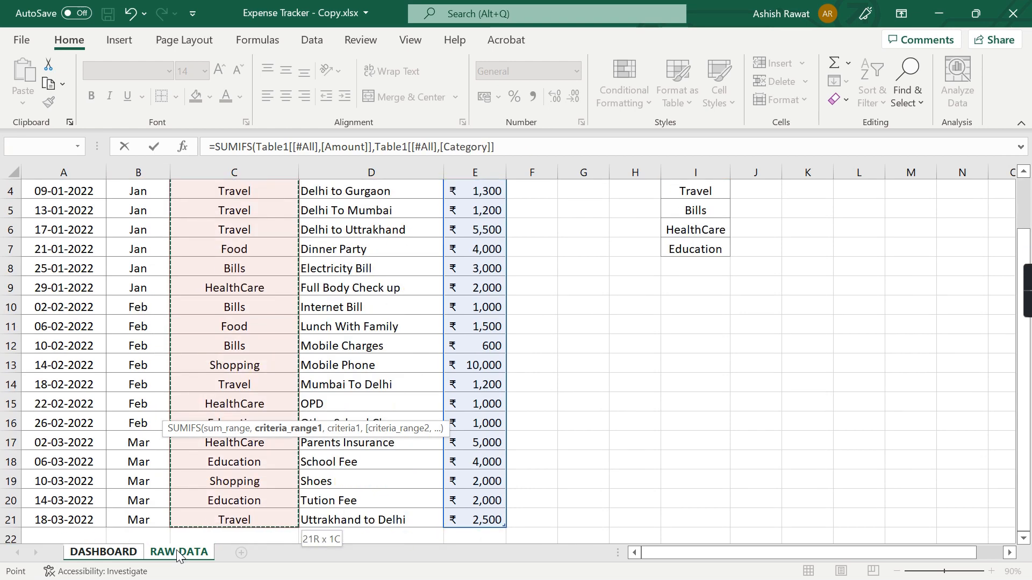
type(",")
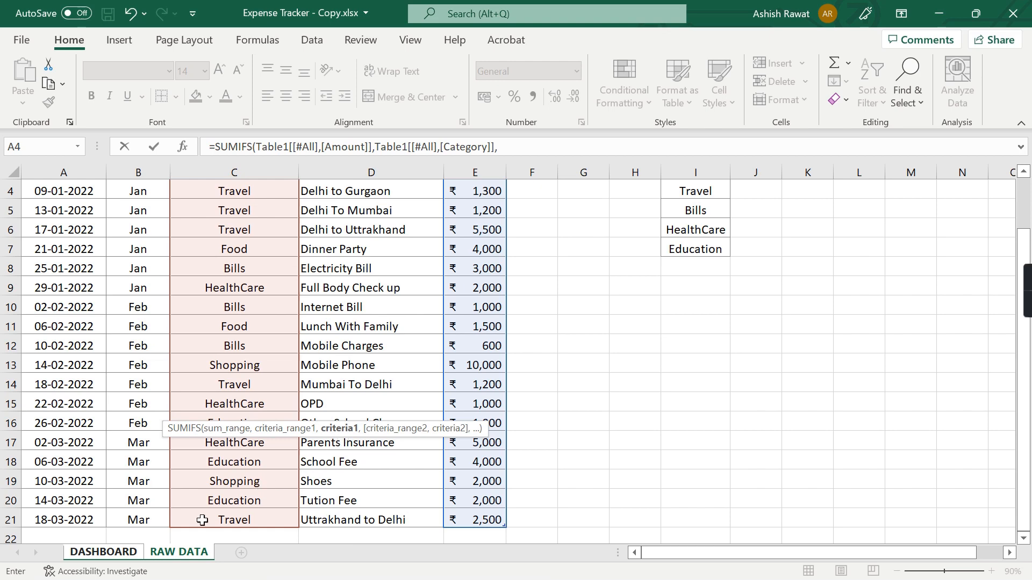
left_click(136, 552)
left_click(124, 412)
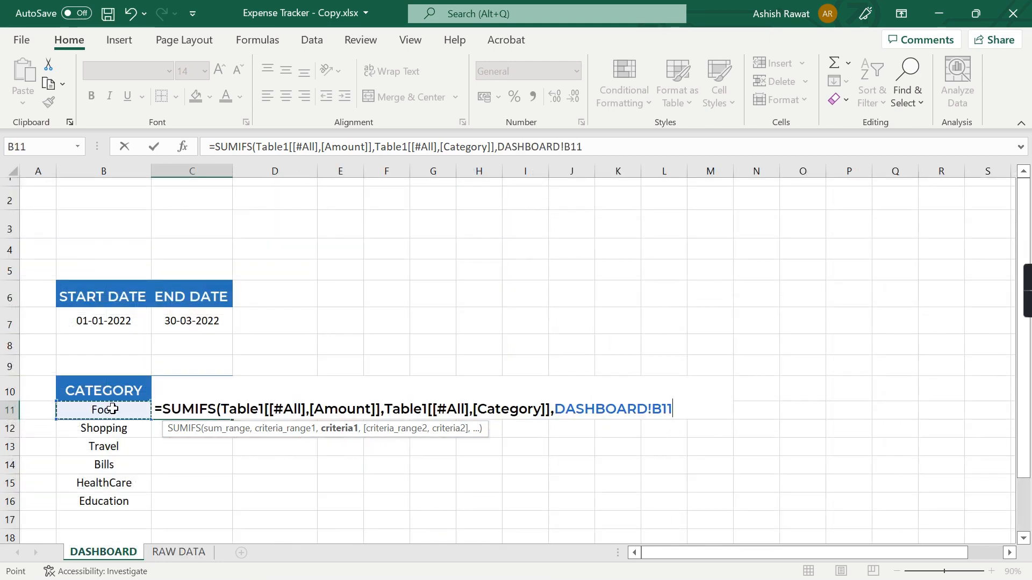
type(",")
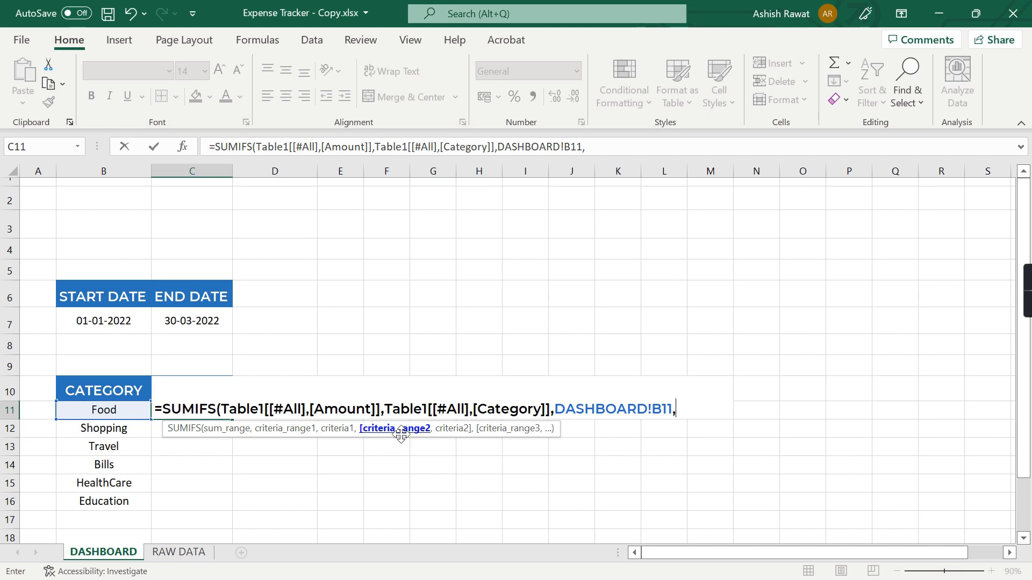
- Add the table's Date column as the second criteria range, with the criterion ">="& the start date as absolute reference $B$7
left_click(185, 553)
key("Up")
key("Up")
key("Up")
key("ctrl+shift+Down")
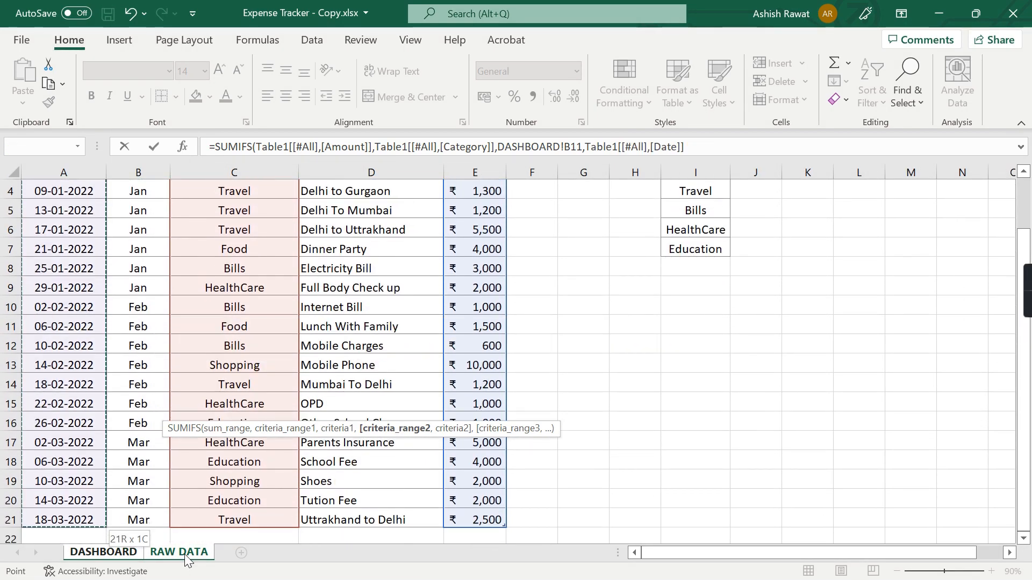
type(",")
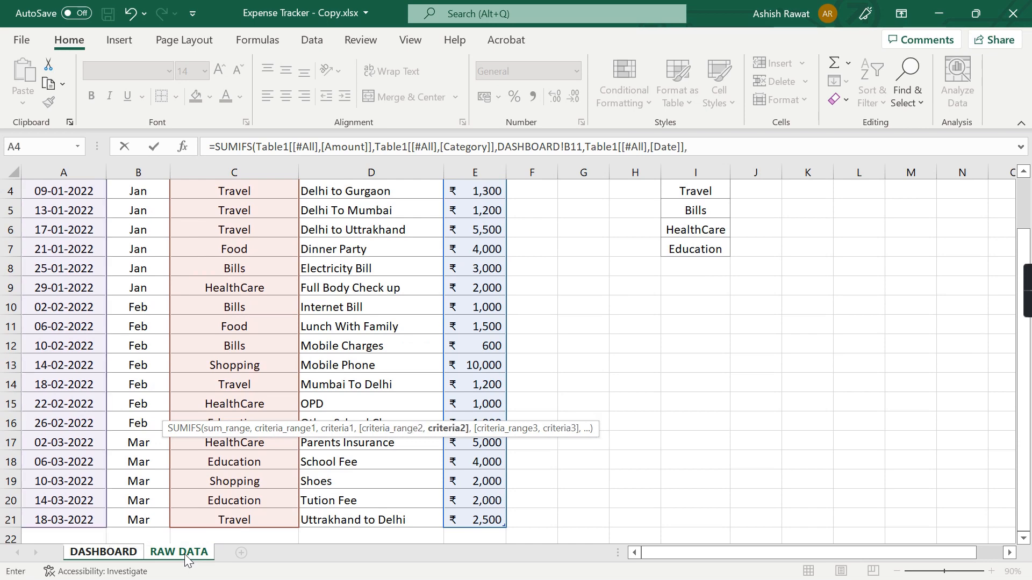
left_click(99, 554)
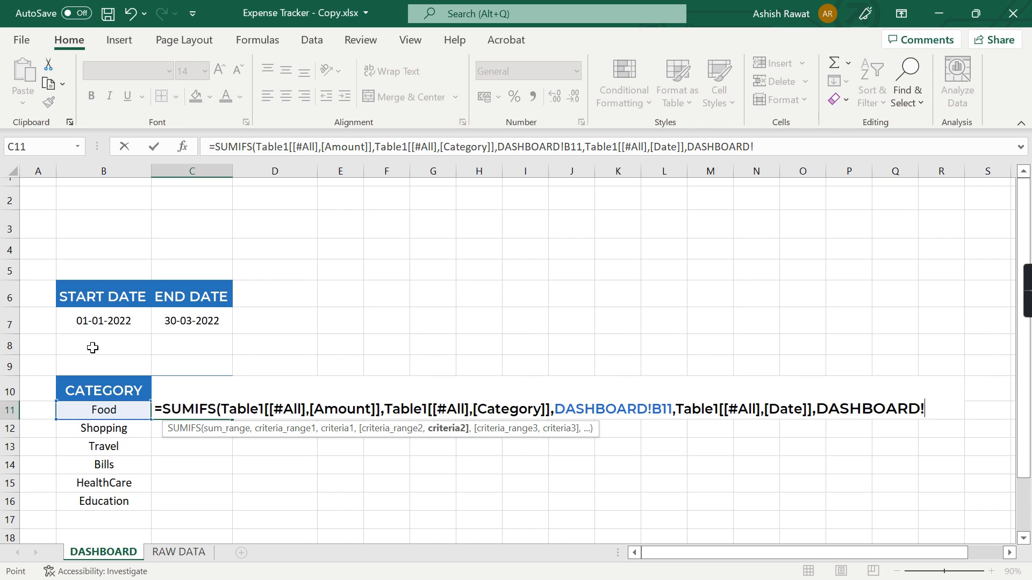
type("\">=\"&")
left_click(123, 326)
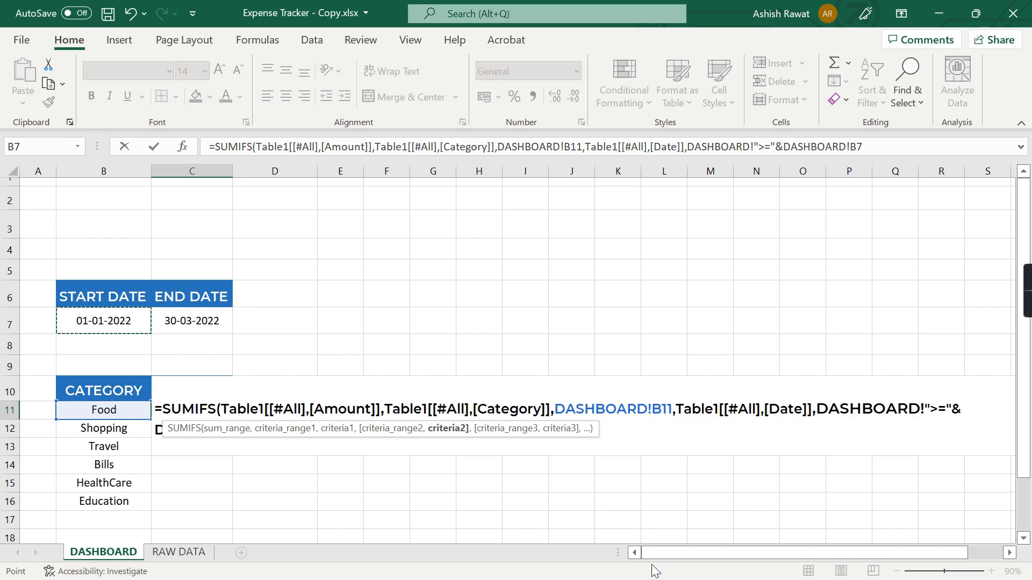
key("F4")
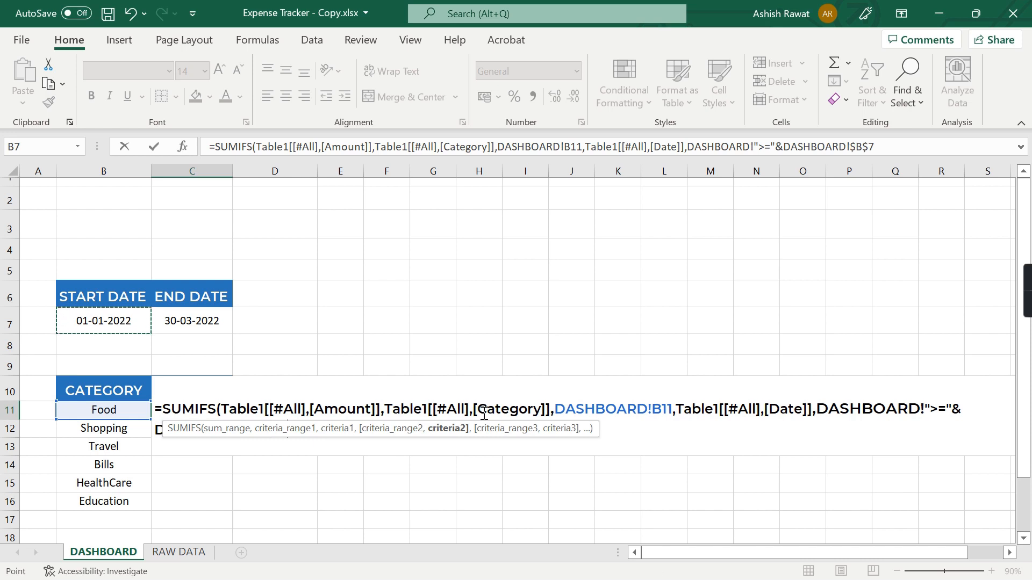
type(",")
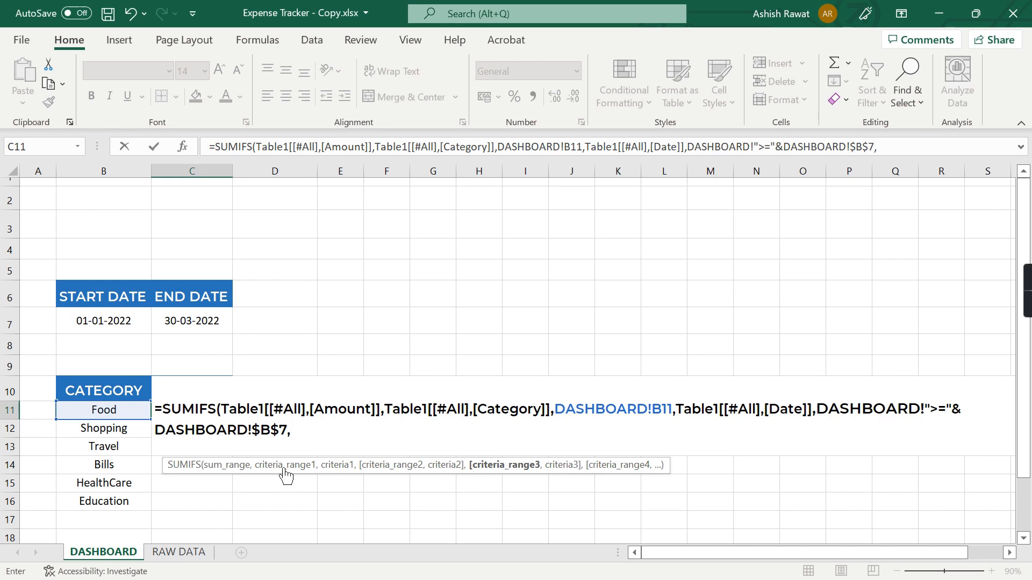
- Add the Date column again as the third criteria range with "<="& the end date as absolute reference $C$7, closing the SUMIFS parenthesis
left_click(179, 552)
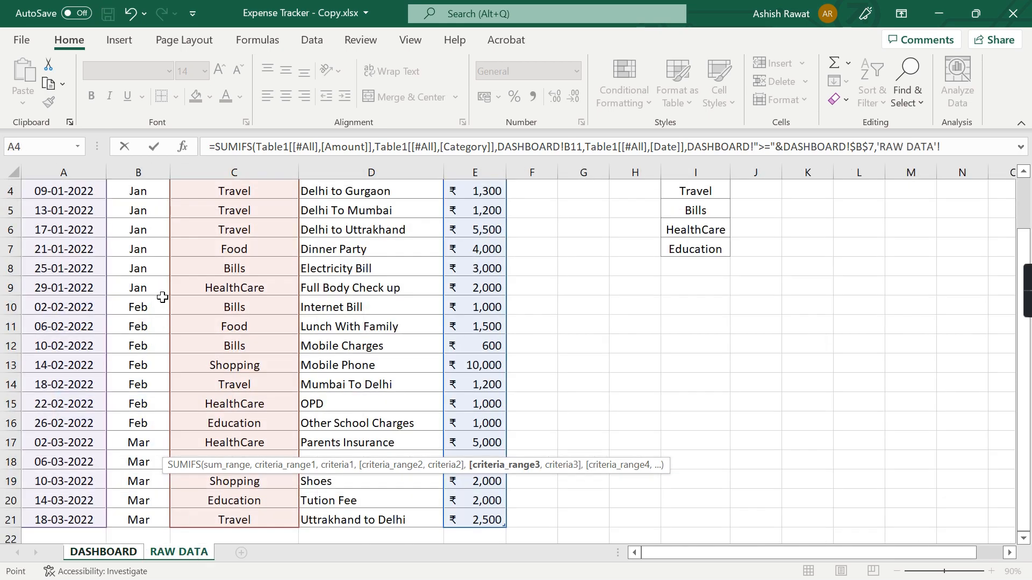
left_click(54, 248)
key("ctrl+Up")
key("ctrl+shift+Down")
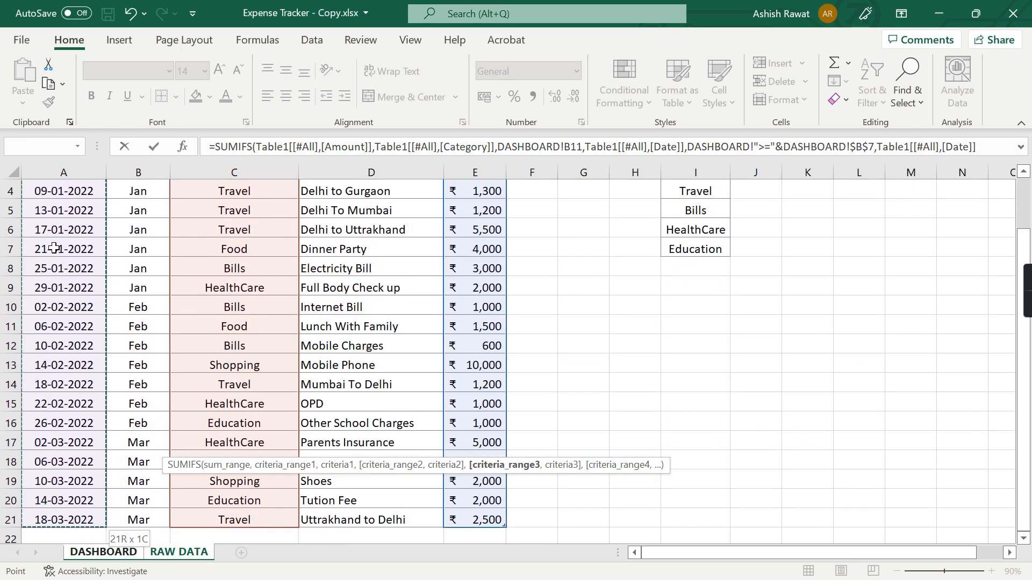
type(",")
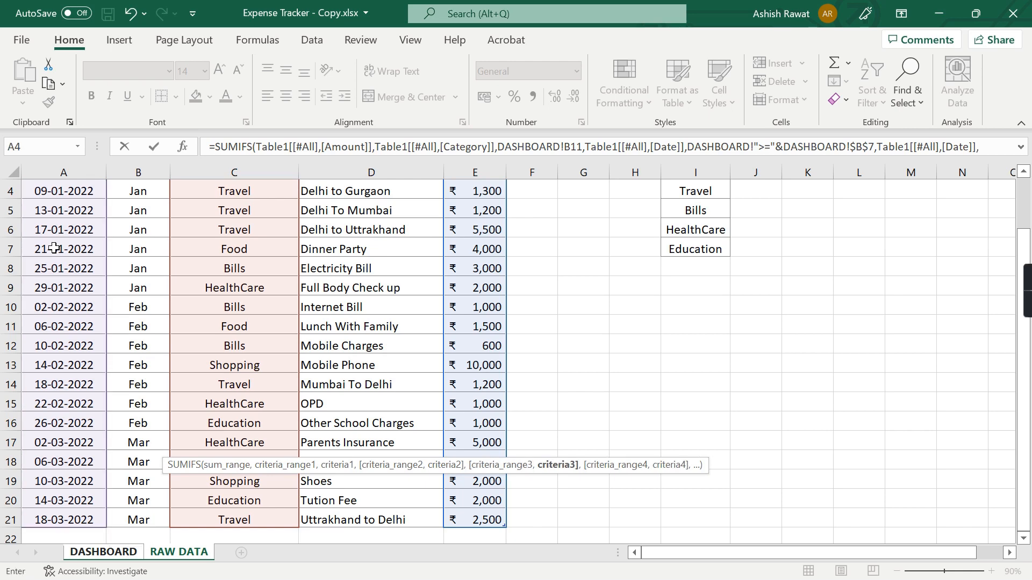
key("ctrl+Page_Up")
key("BackSpace")
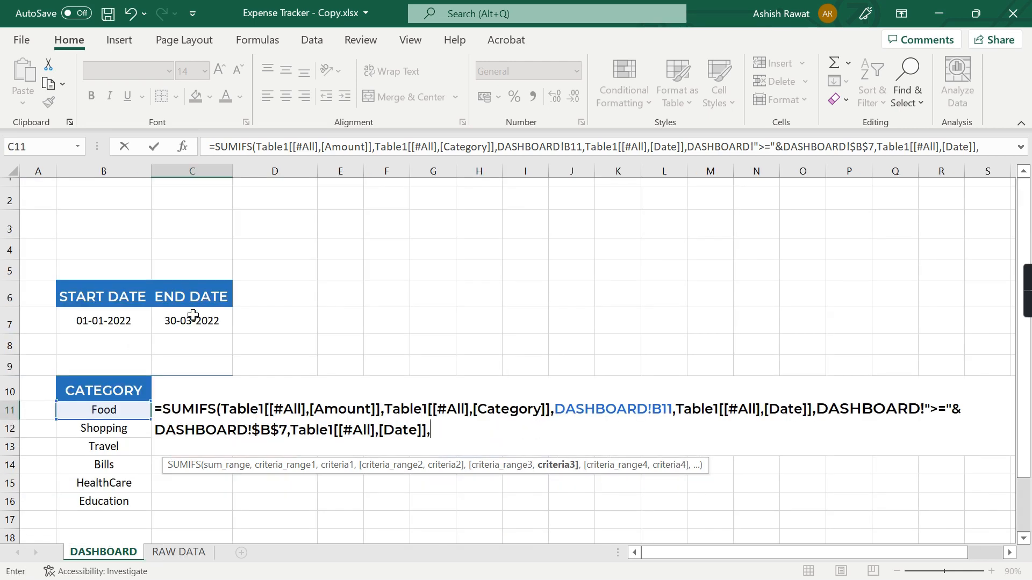
type("\"<=\"&")
left_click(192, 316)
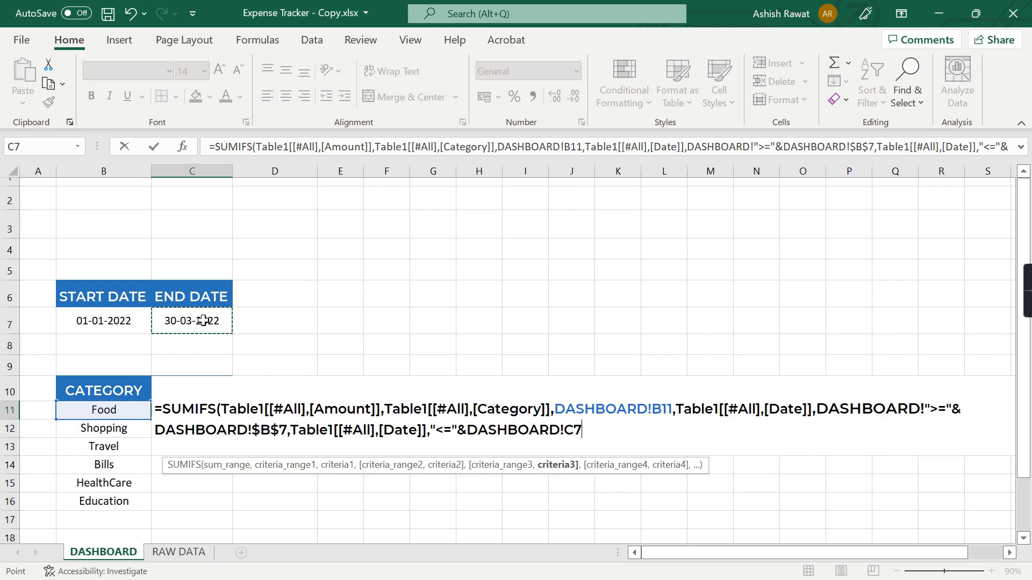
key("F4")
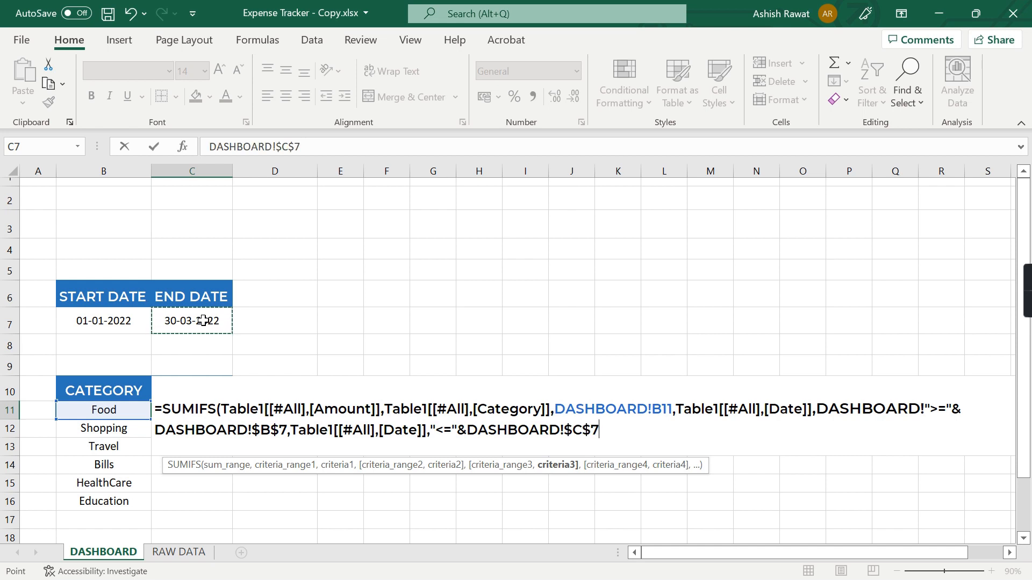
type(")")
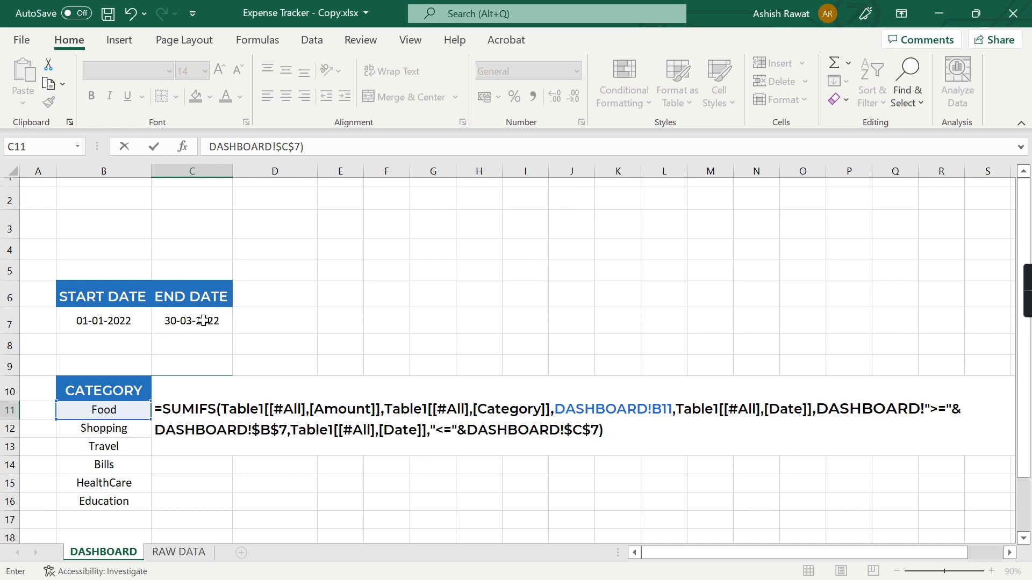
- Finish the SUMIFS formula in C11 and apply the formatting of category cell B11 to it
key("Return")
key("Up")
key("Left")
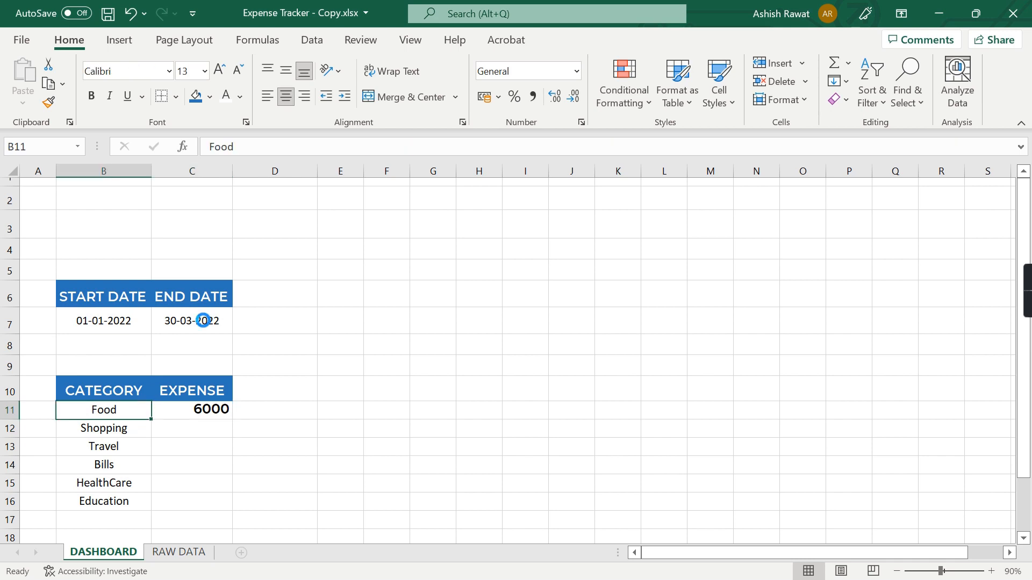
key("ctrl+c")
key("Right")
- Fill the SUMIFS formula from C11 down through C16 for the remaining categories
key("shift+Down")
key("shift+Down")
key("shift+Down")
key("shift+Down")
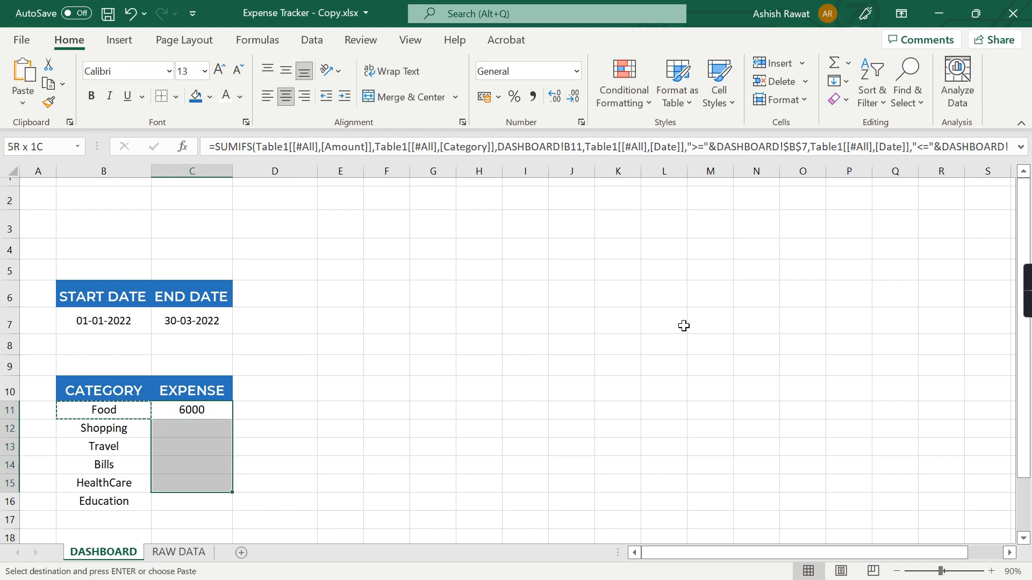
key("shift+Down")
key("Return")
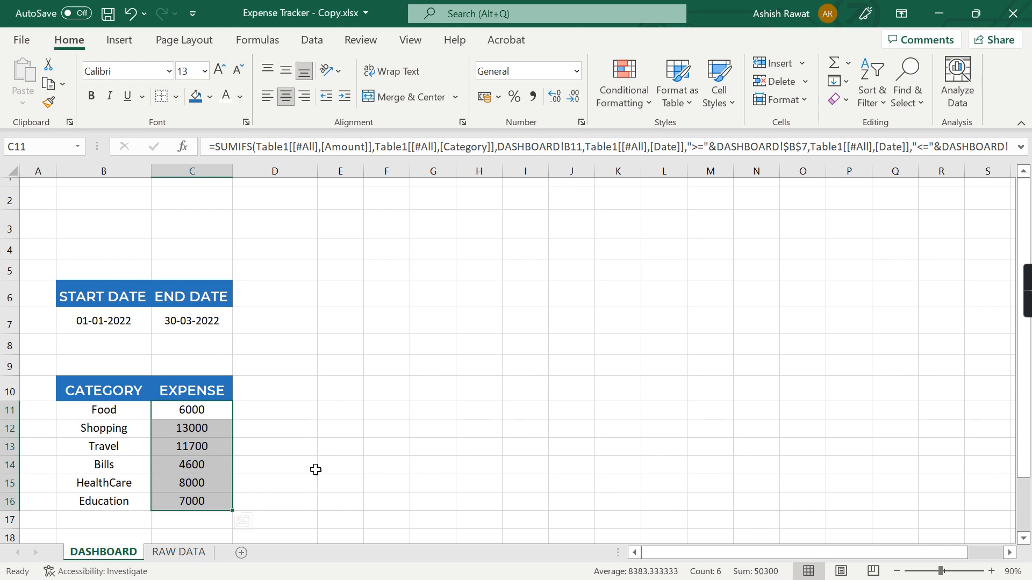
- Check the sum of all Amount values on the RAW DATA sheet against the category expenses on the DASHBOARD sheet
left_click(185, 553)
left_click(435, 209)
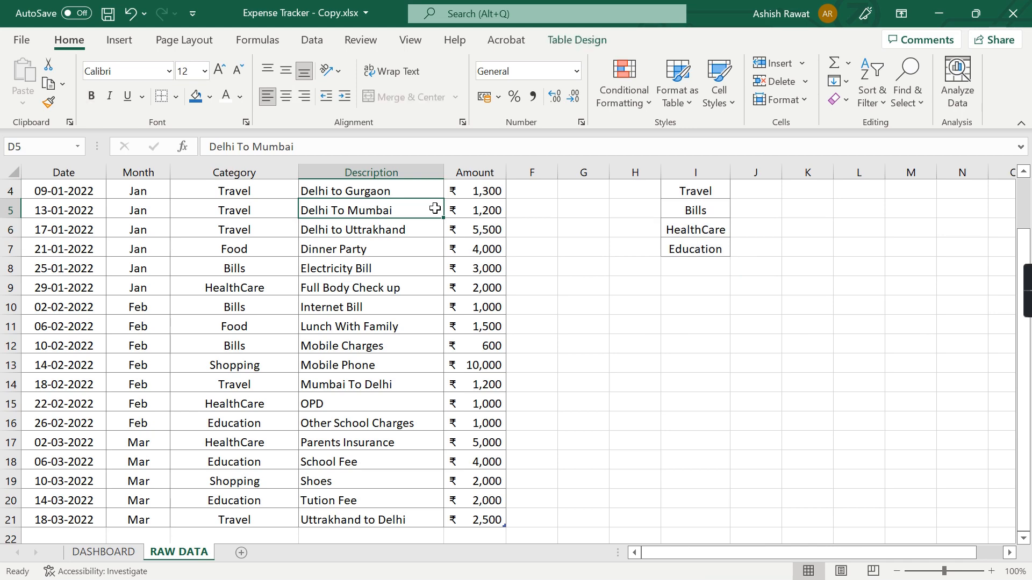
key("ctrl+Up")
key("Right")
key("Down")
key("ctrl+shift+Down")
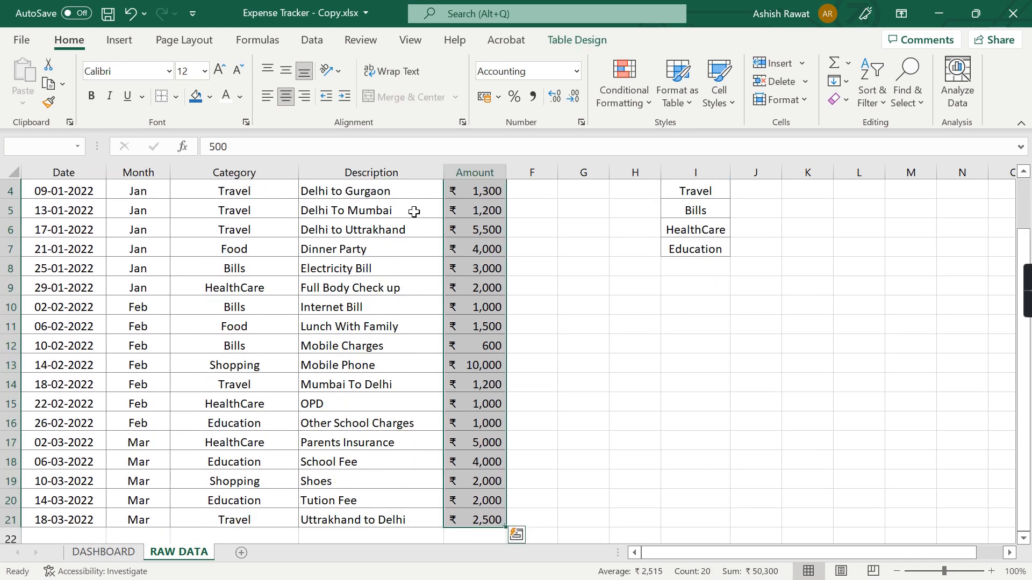
left_click(108, 554)
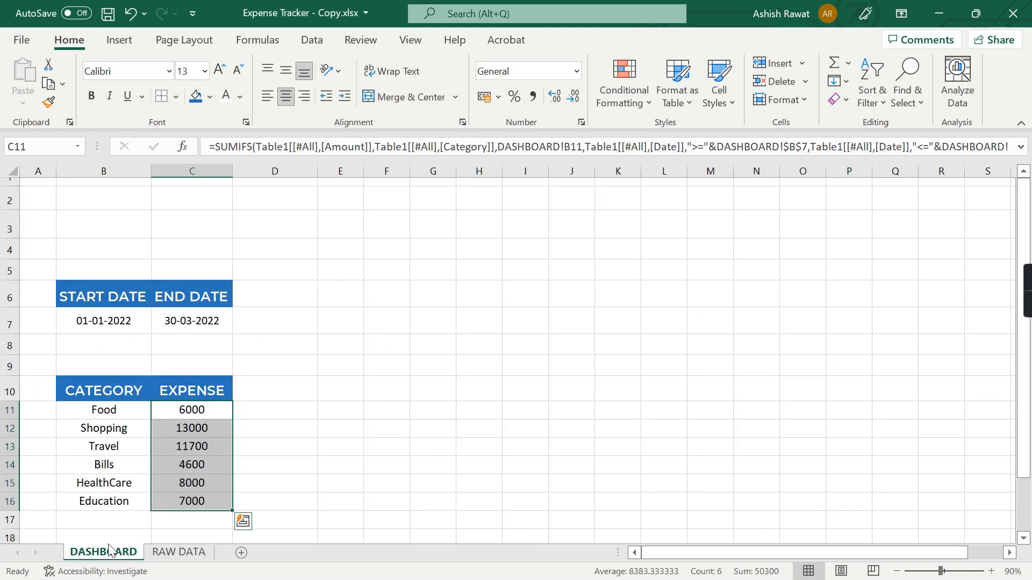
- Copy the header cells B10:C10 into B17:C17 below the category list and make row 17 slightly taller
left_click(126, 436)
key("Up")
key("Up")
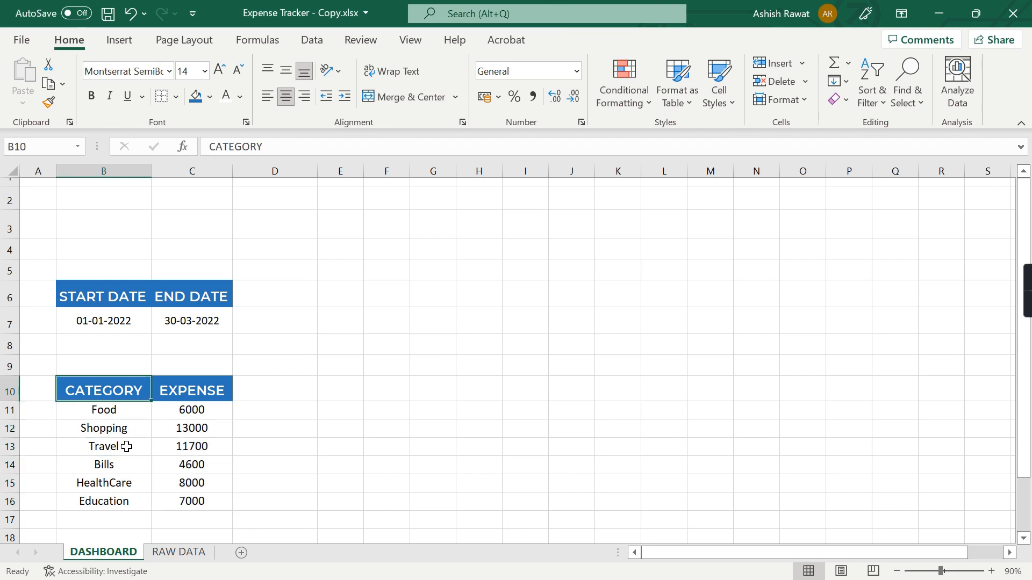
key("shift+Right")
key("ctrl+c")
key("Down")
key("Down")
key("Down")
key("Down")
key("Down")
key("Down")
key("Down")
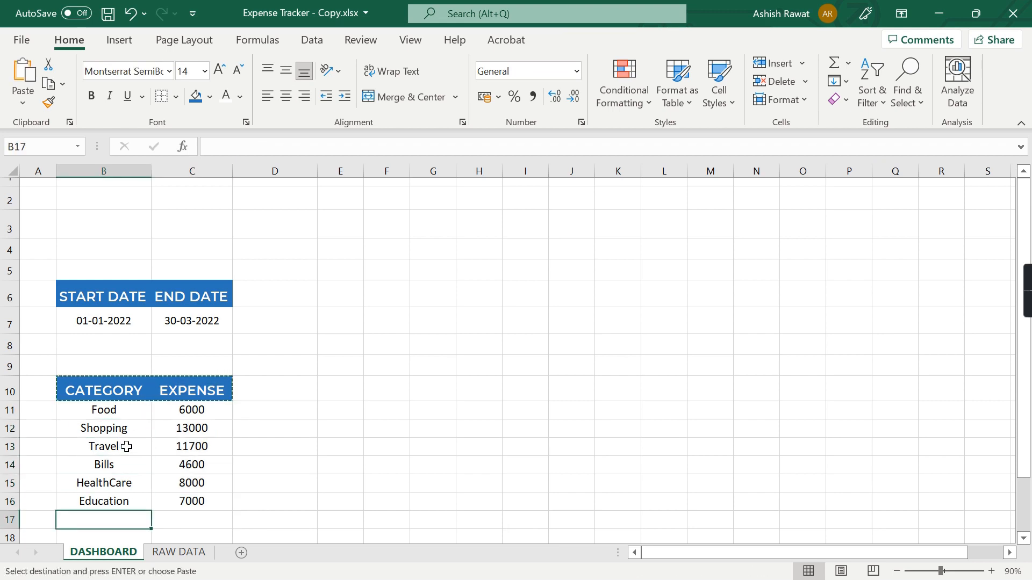
key("ctrl+v")
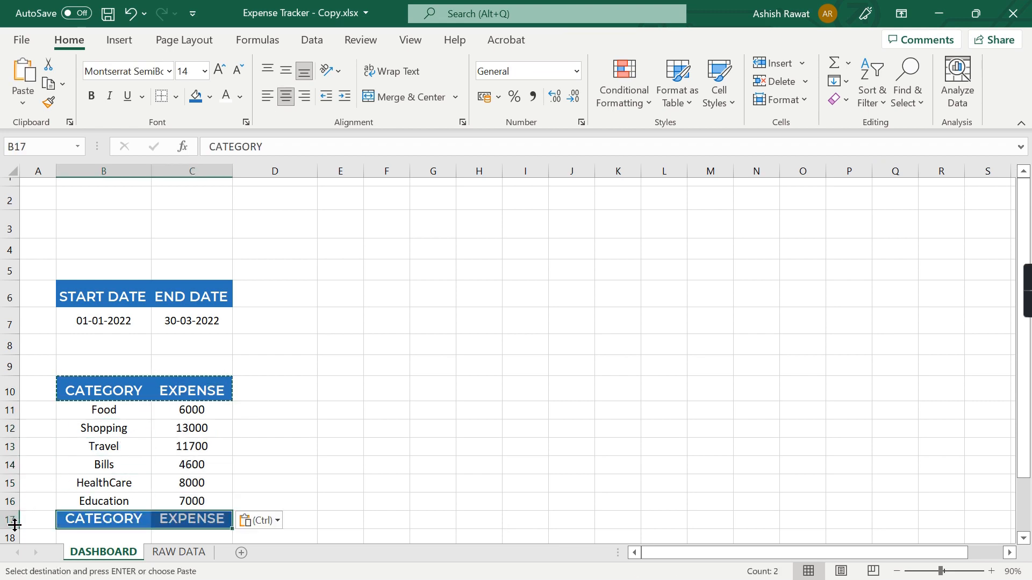
left_click_drag(11, 530, 12, 535)
- Replace the copied header text in B17 with the label TOTAL
left_click(102, 517)
type("TOTAL")
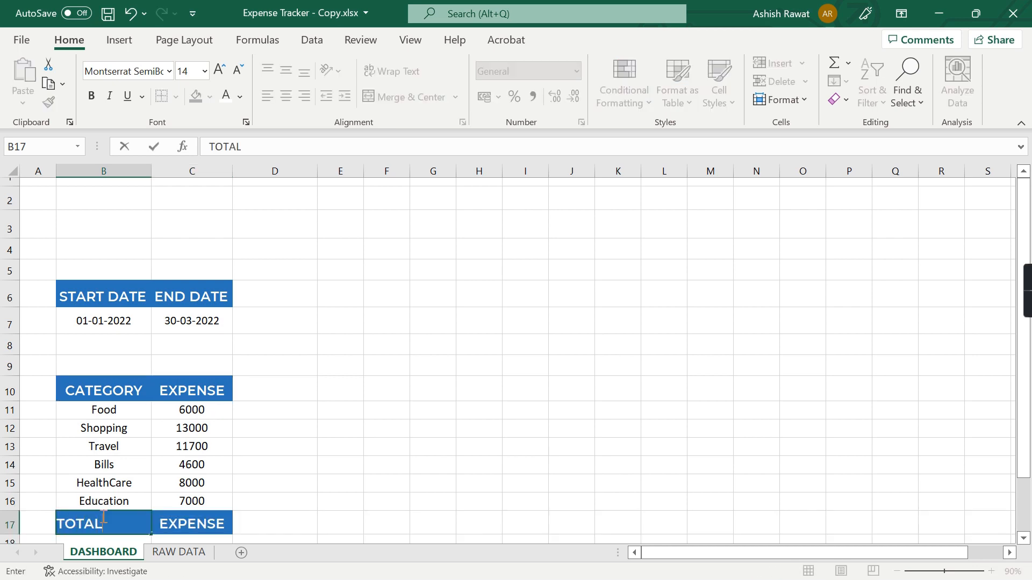
key("Tab")
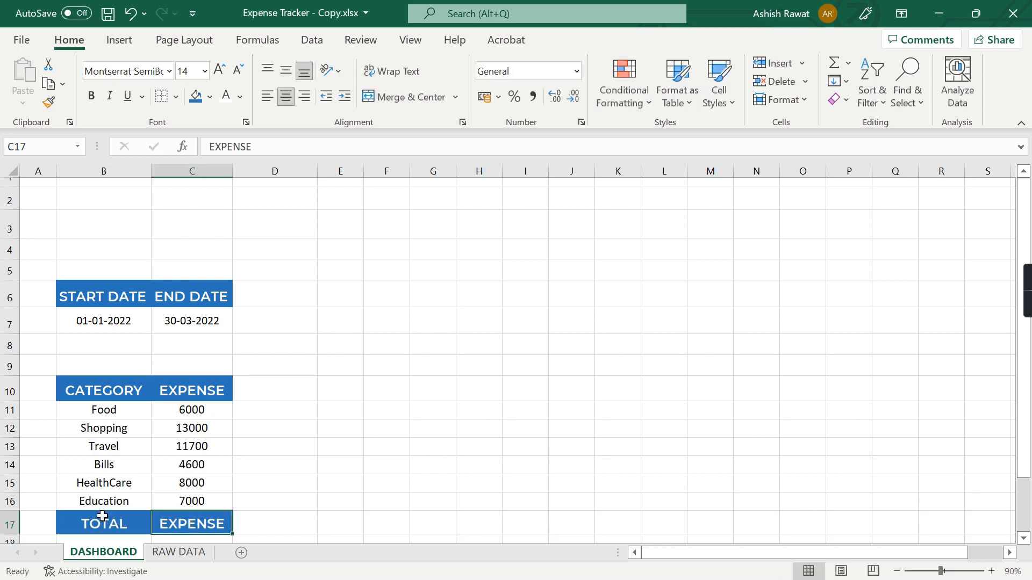
- Enter a SUM formula in C17 that adds up the category expenses in C11:C16
type("=SUM(")
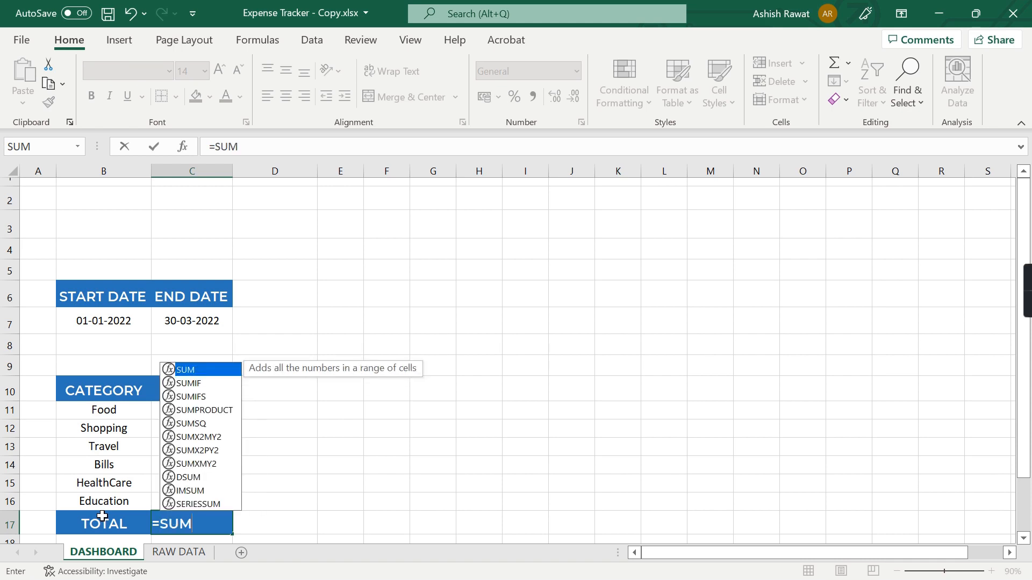
key("Up")
key("shift+Up")
key("shift+Up")
key("shift+Up")
key("shift+Up")
key("shift+Up")
key("shift+Up")
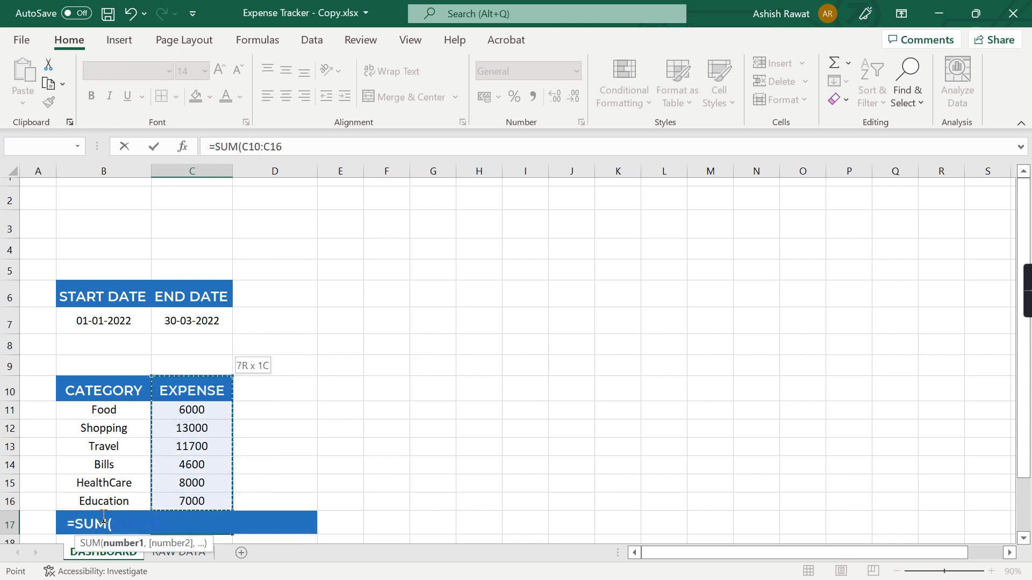
key("shift+Down")
key("Return")
- Slightly enlarge the text of the start and end dates in B7:C7
key("ctrl+Up")
key("ctrl+Up")
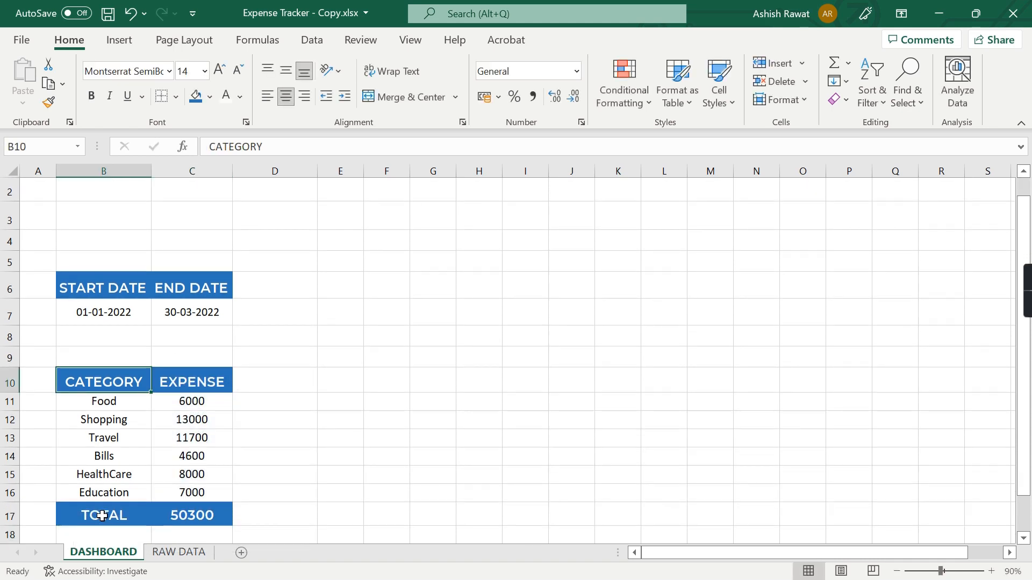
key("ctrl+Up")
left_click_drag(104, 312, 192, 312)
left_click(418, 296)
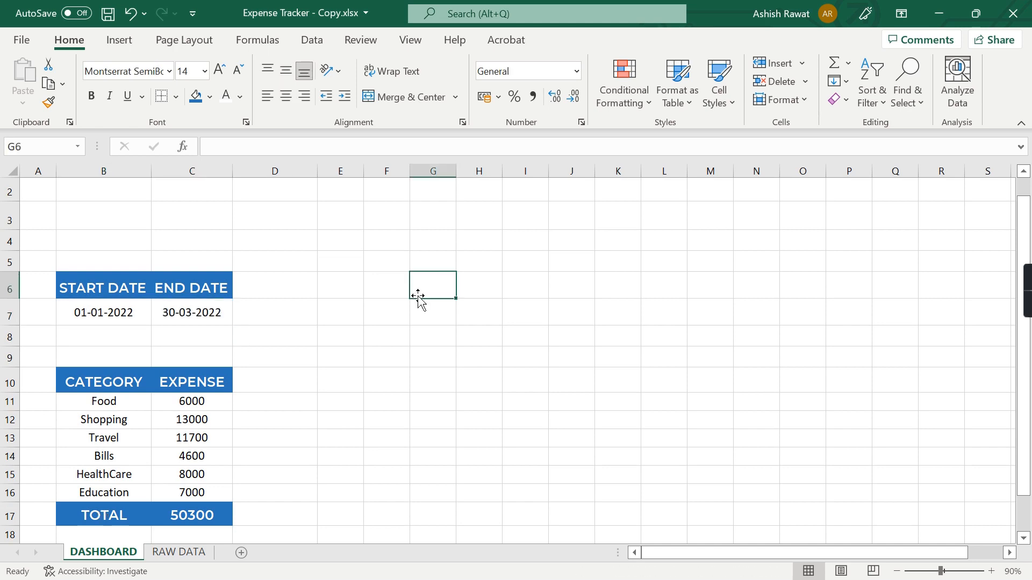
- Merge and center the range B2:R3 as a title area above the date cells
key("ctrl+Home")
key("Right")
key("Down")
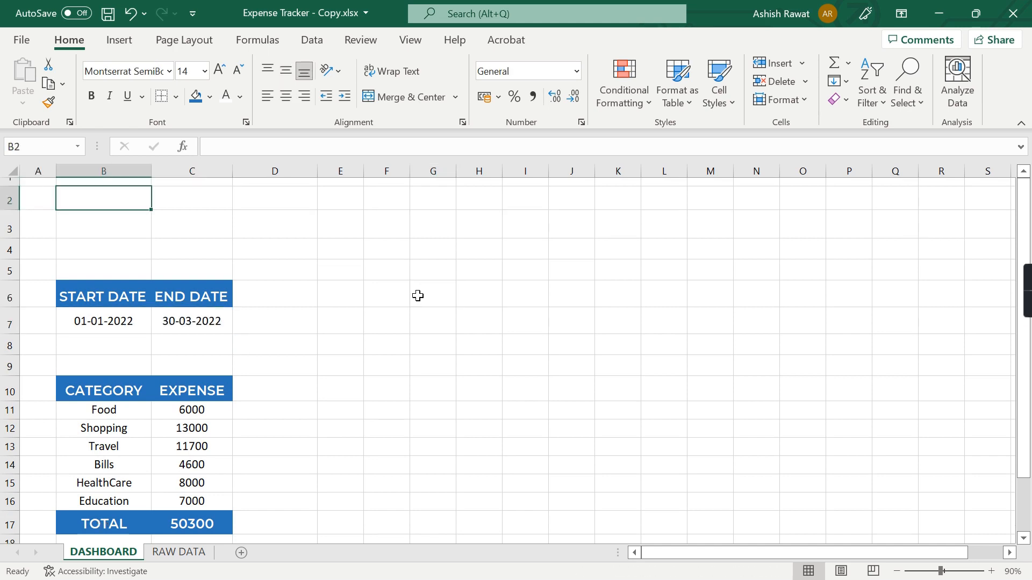
key("shift+Down")
key("shift+Right")
key("shift+Right")
key("shift+Right")
key("shift+Right")
key("shift+Right")
key("shift+Right")
key("shift+Right")
key("shift+Right")
key("shift+Right")
key("shift+Right")
key("shift+Right")
key("shift+Right")
key("shift+Right")
key("shift+Right")
key("shift+Right")
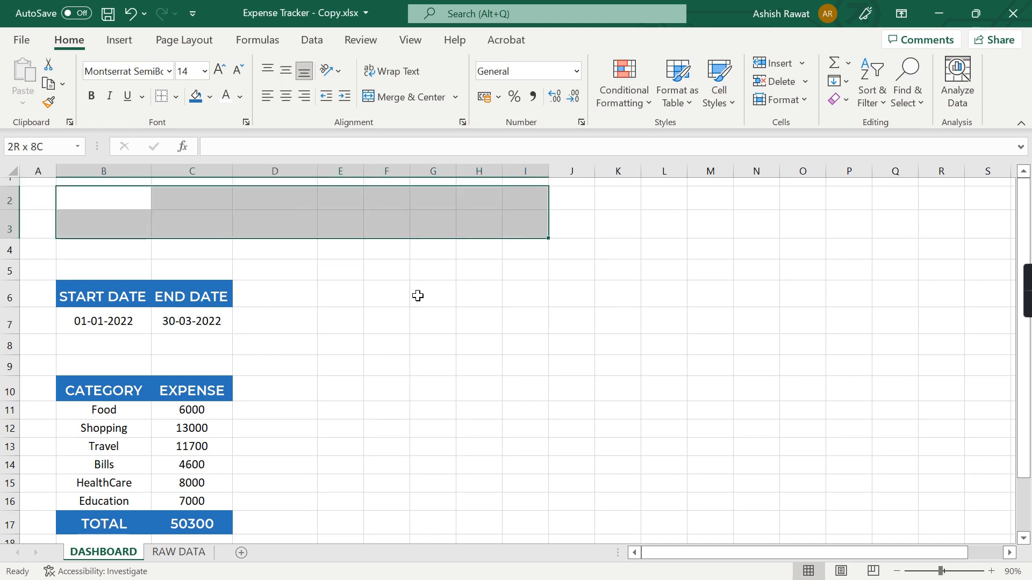
key("shift+Right")
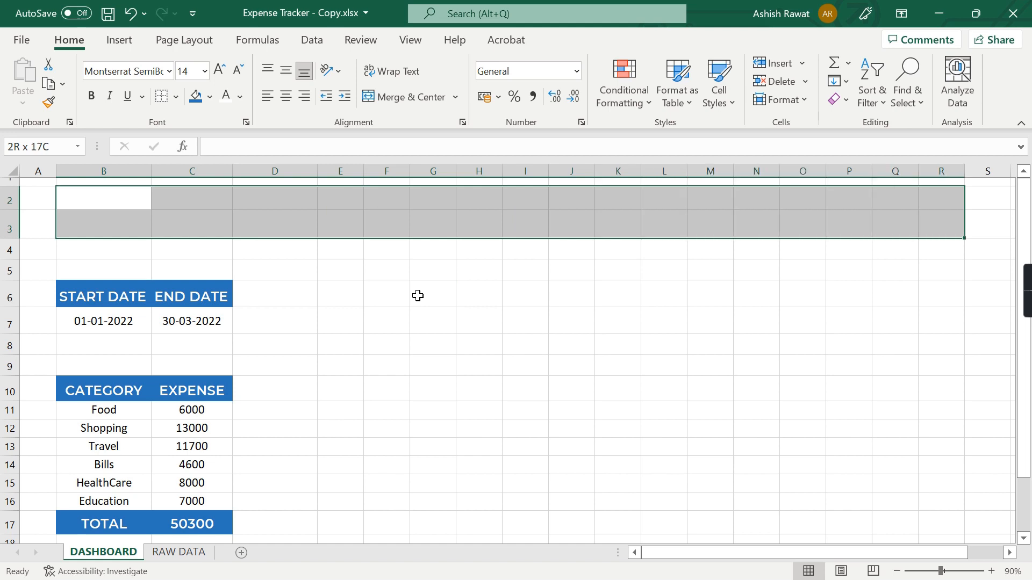
left_click(389, 98)
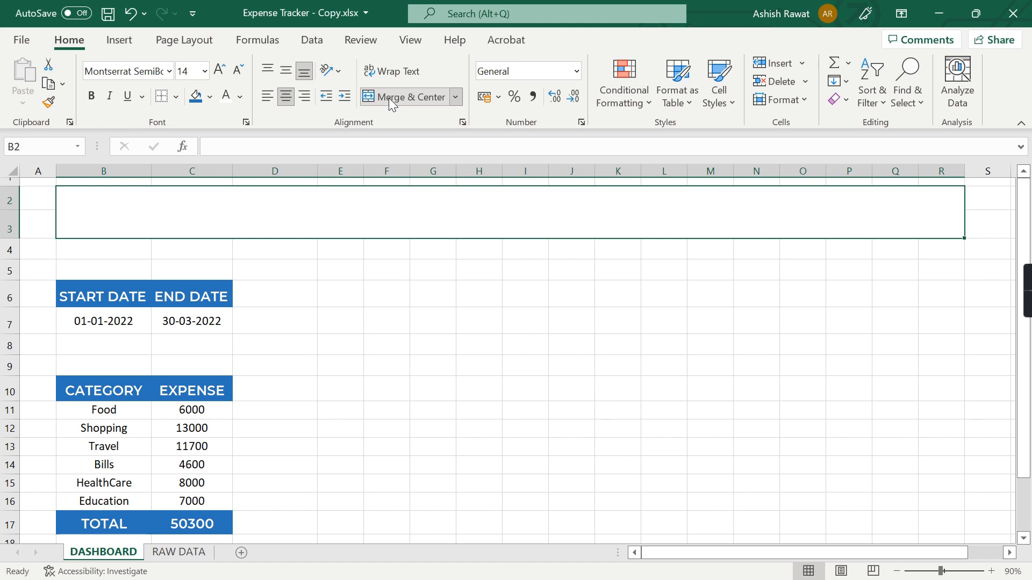
- Enter the title AUTOMATIC EXPENSE TRACKER - 2022 in the merged cell B2
type("AUTO")
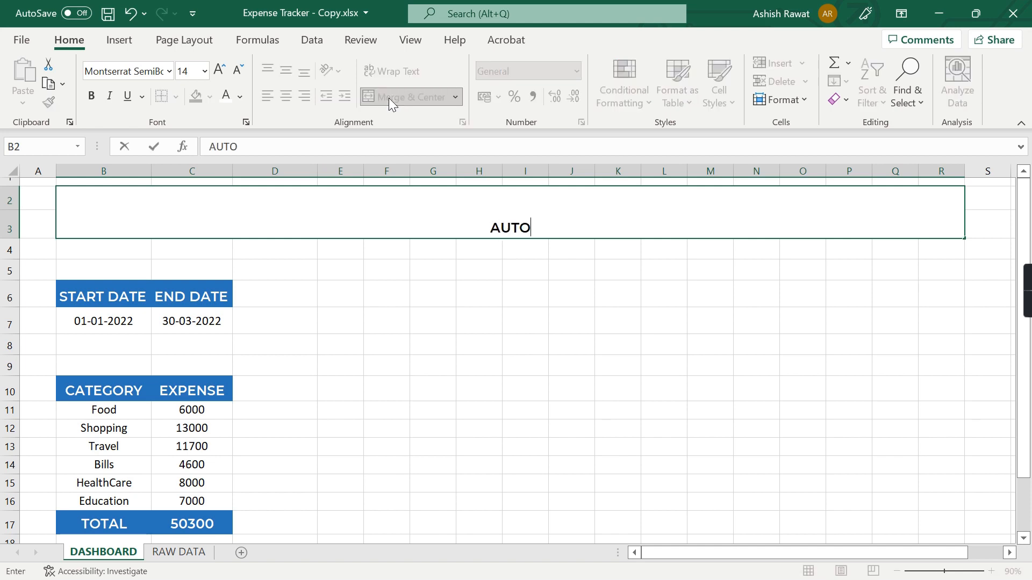
type("MATIC EXPESN")
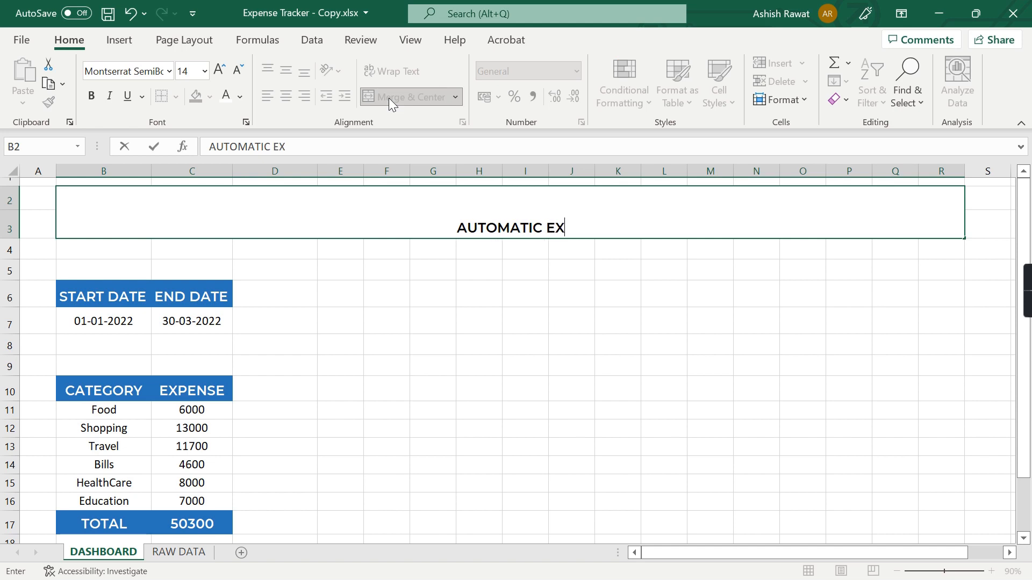
key("BackSpace")
key("BackSpace")
type("NSE")
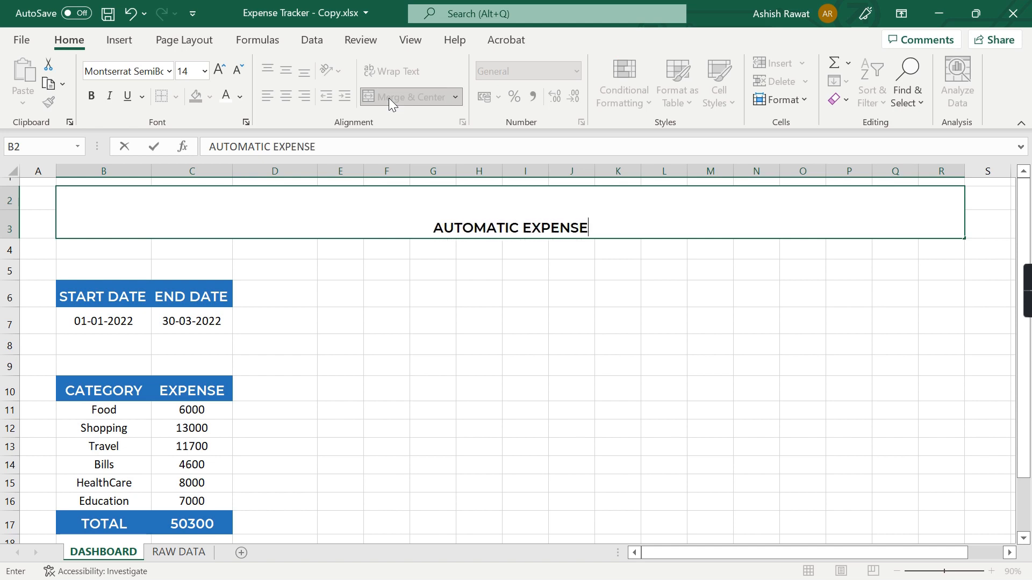
type(" TRAC")
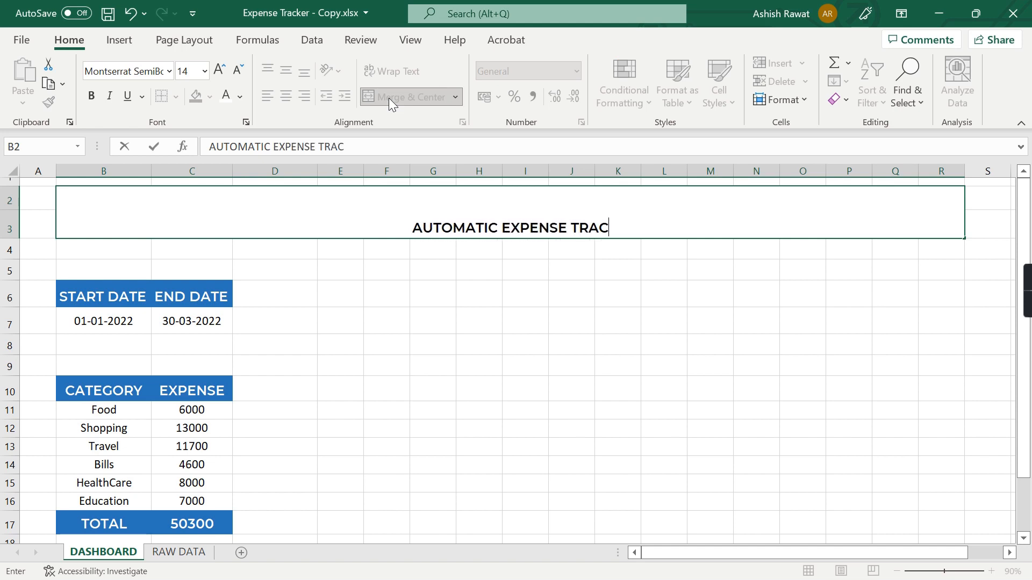
type("KER - 2022")
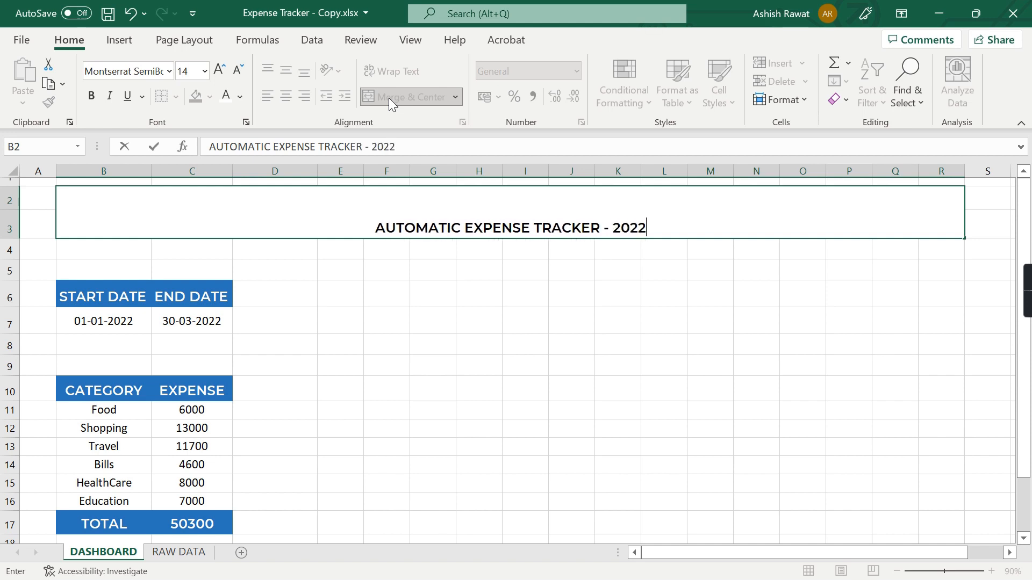
key("Return")
key("Up")
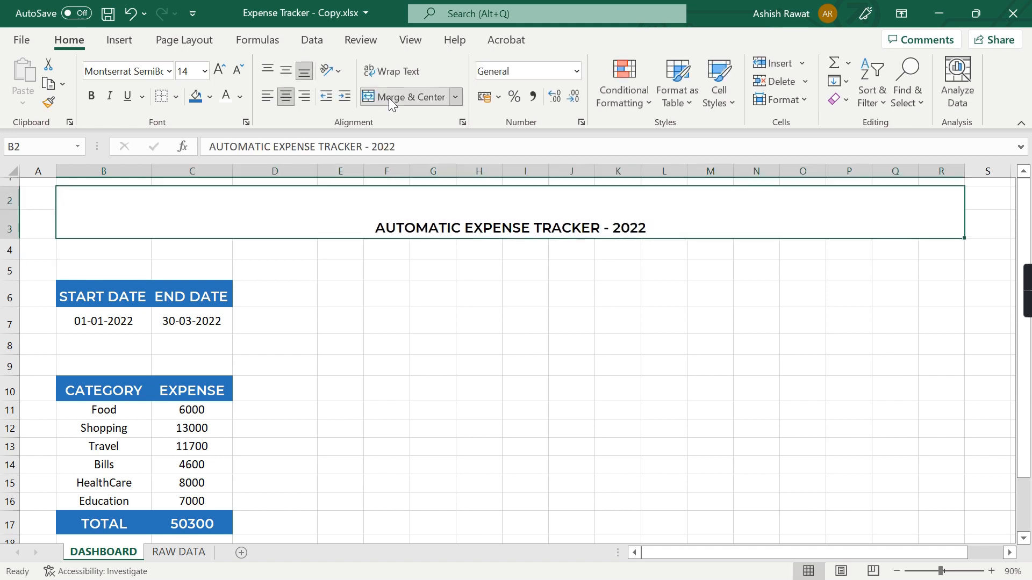
- Format the title with blue fill, white text, font size 32 and vertical middle alignment
left_click(195, 99)
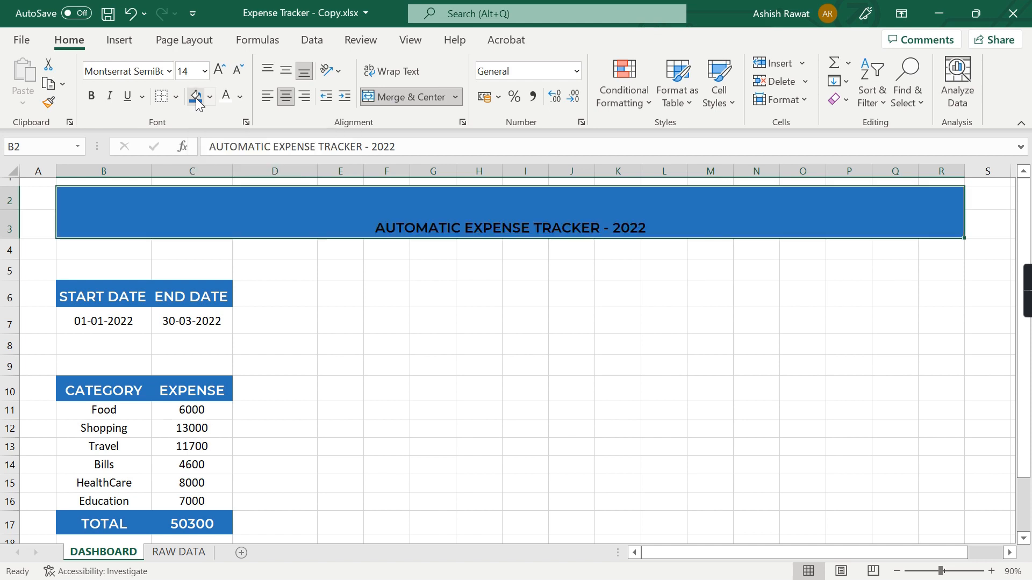
left_click(224, 97)
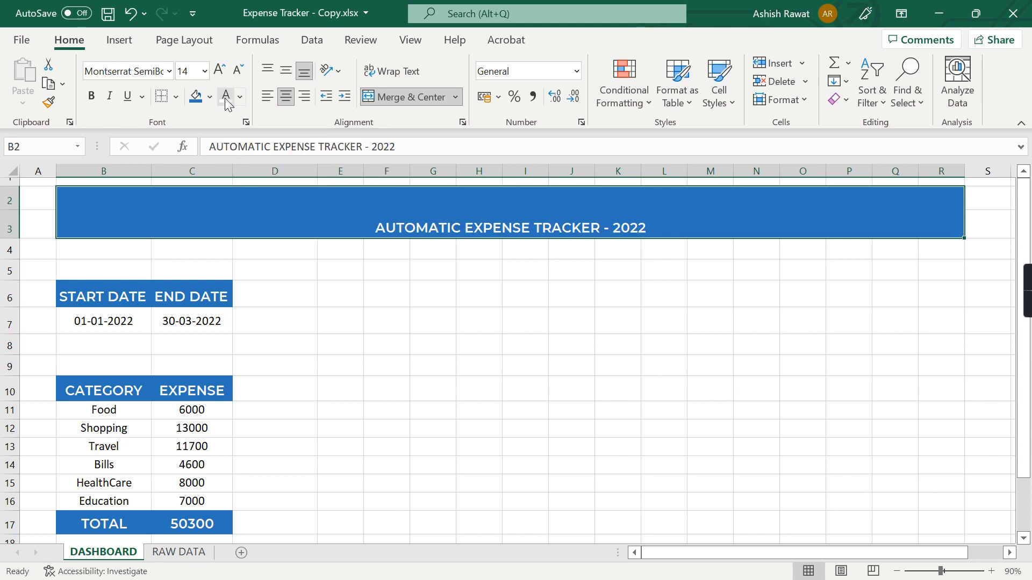
left_click(186, 72)
type("32")
key("Return")
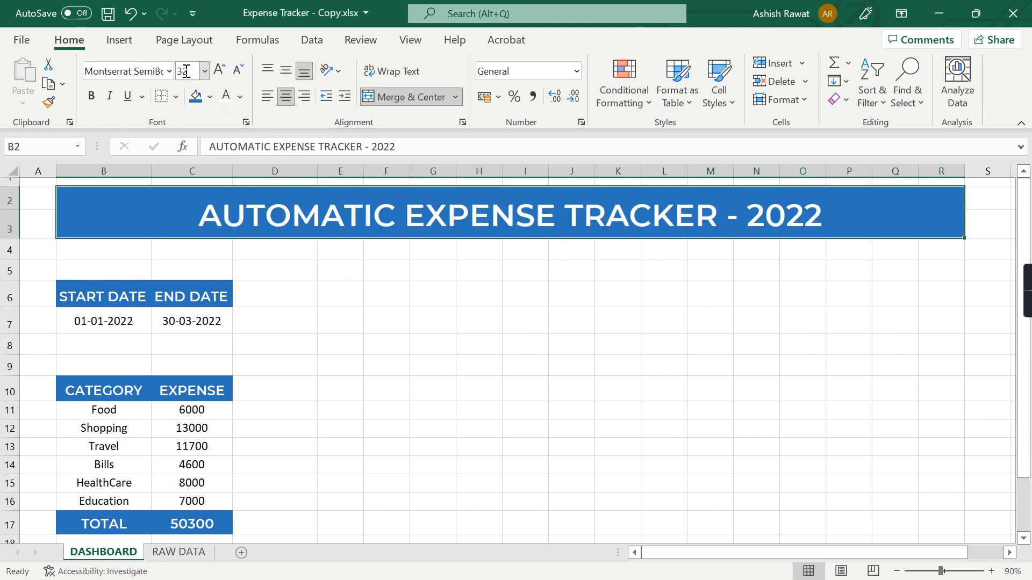
left_click(287, 72)
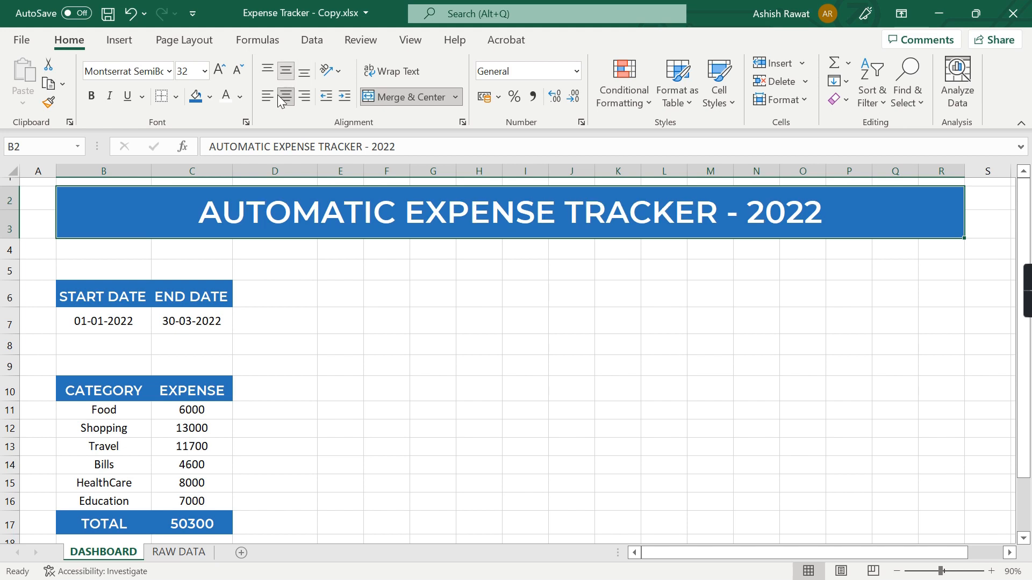
- Hide the gridlines on the DASHBOARD sheet
left_click(300, 296)
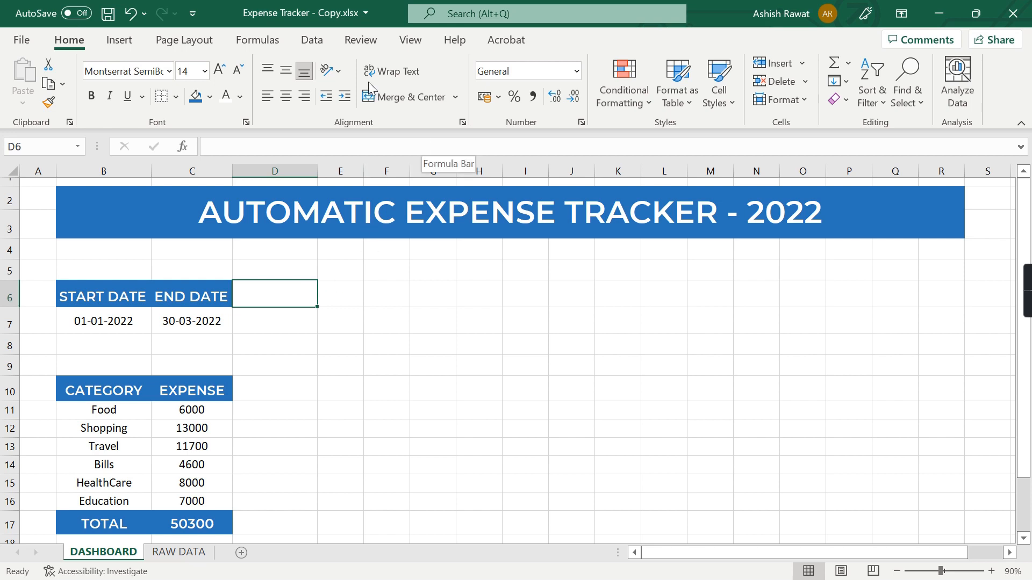
left_click(413, 41)
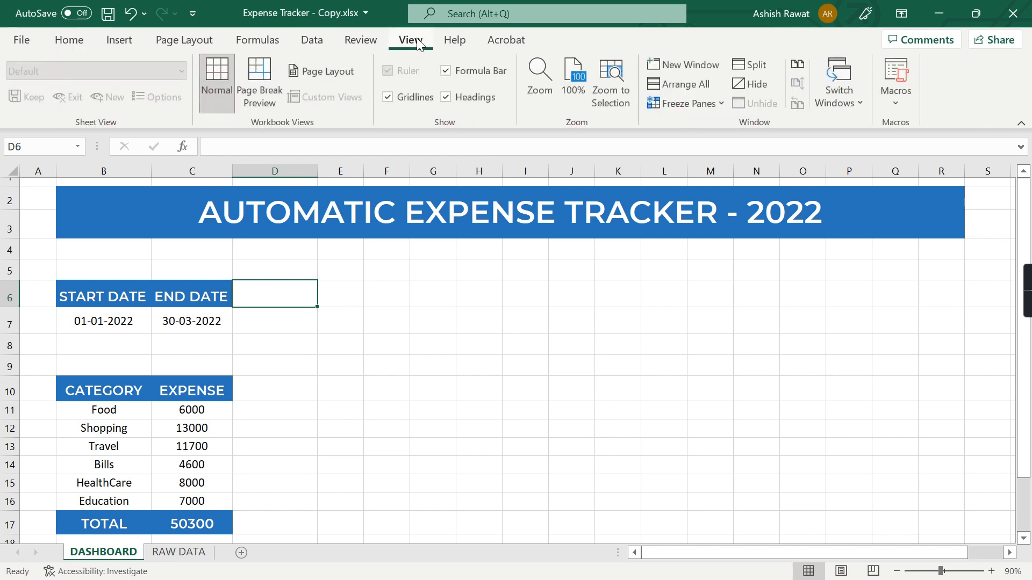
left_click(388, 98)
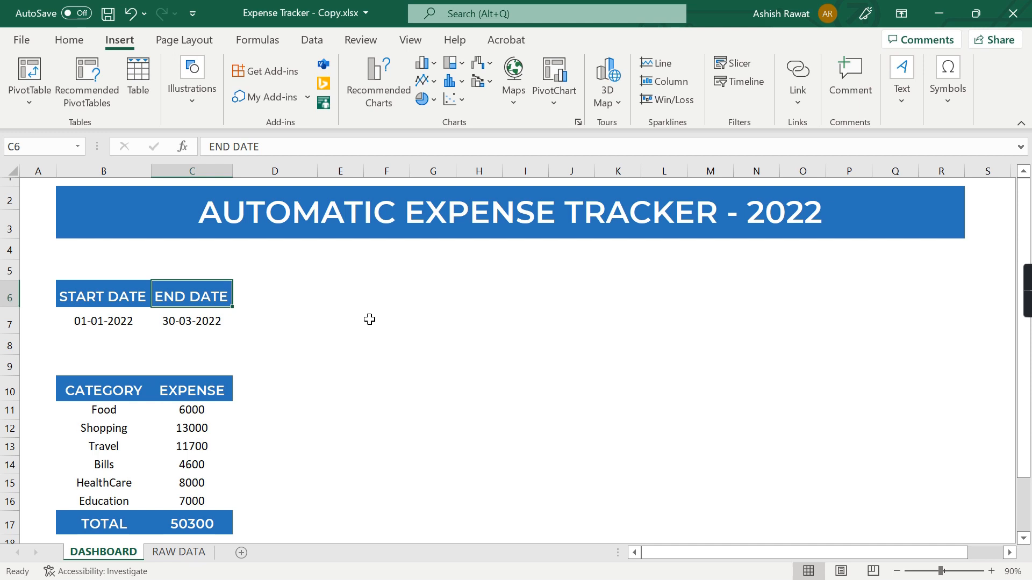
- Insert the solid taco icon from a FOOD icon search and place it beside the date cells, around columns D–E
left_click(69, 40)
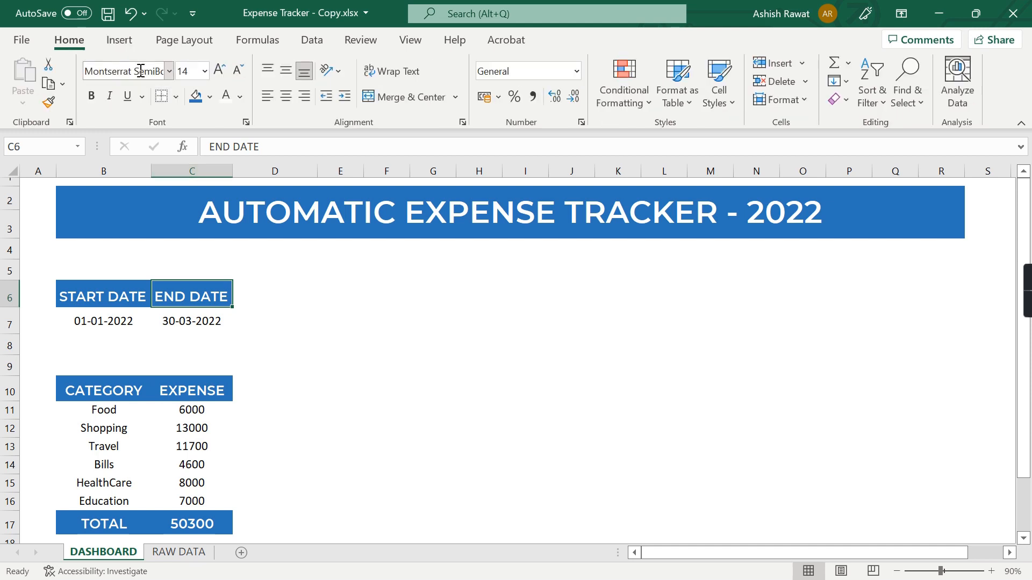
left_click(130, 43)
left_click(179, 103)
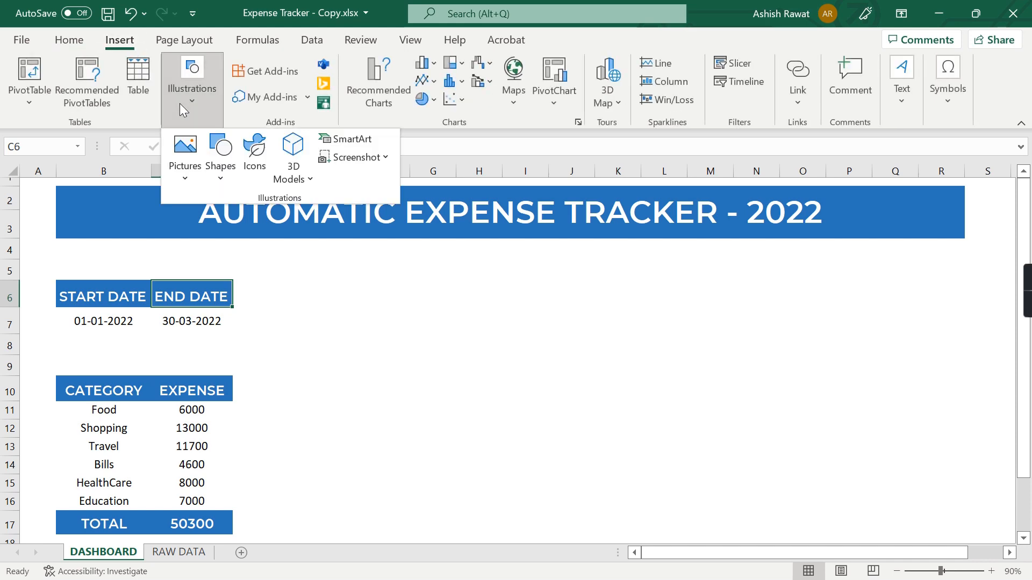
left_click(256, 167)
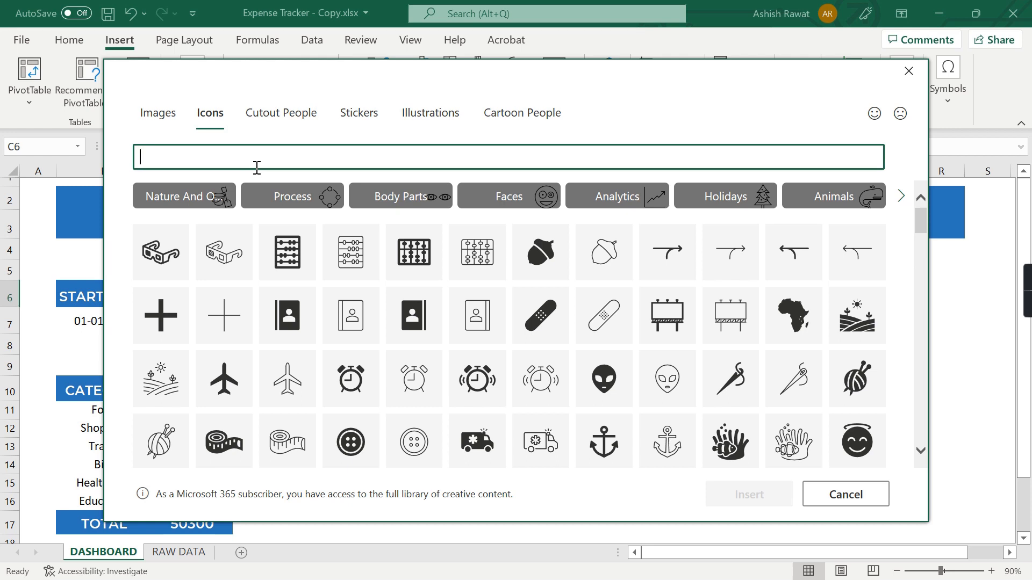
type("FOOD")
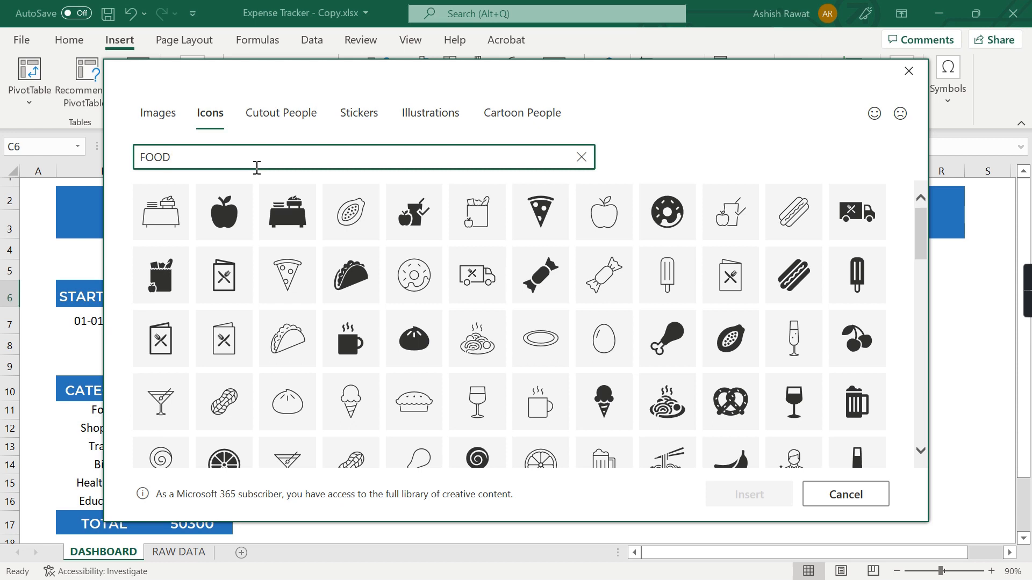
left_click(355, 281)
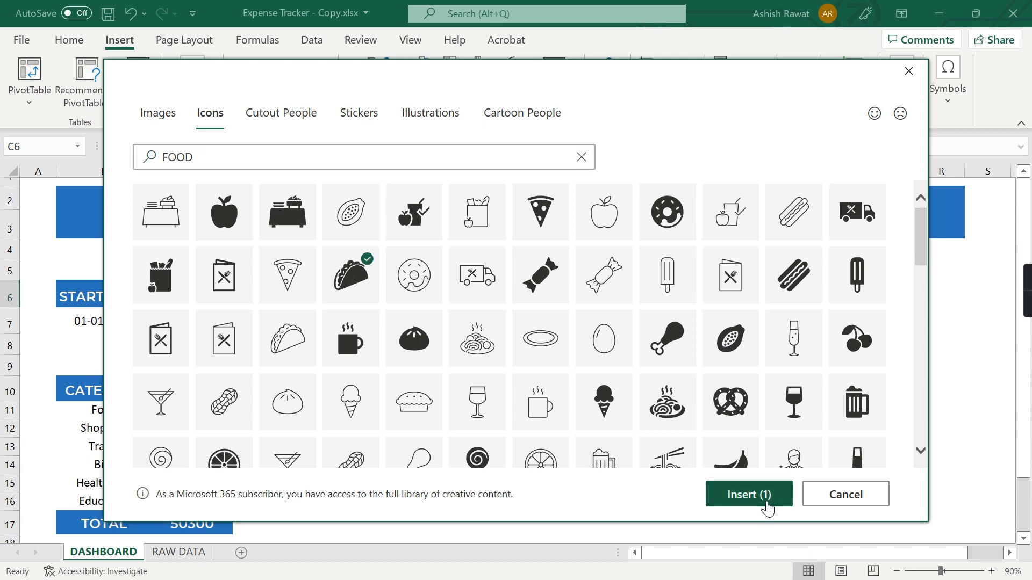
left_click(764, 502)
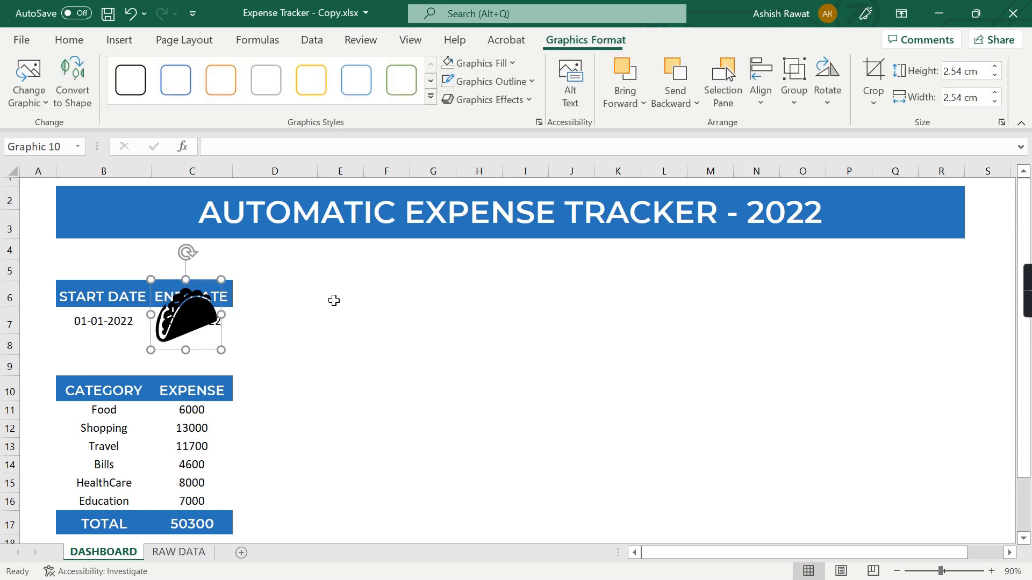
left_click_drag(204, 341, 349, 331)
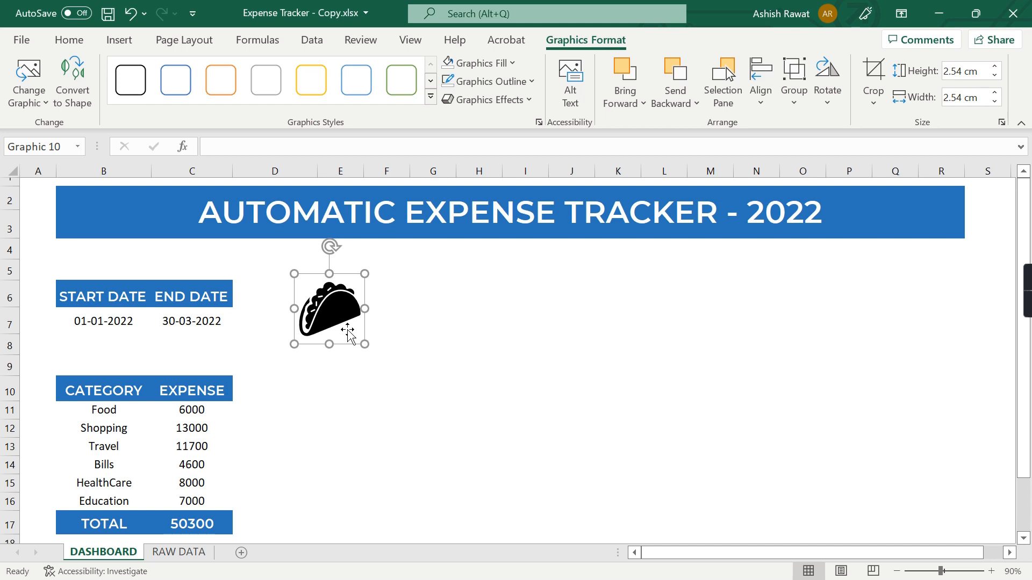
left_click(405, 339)
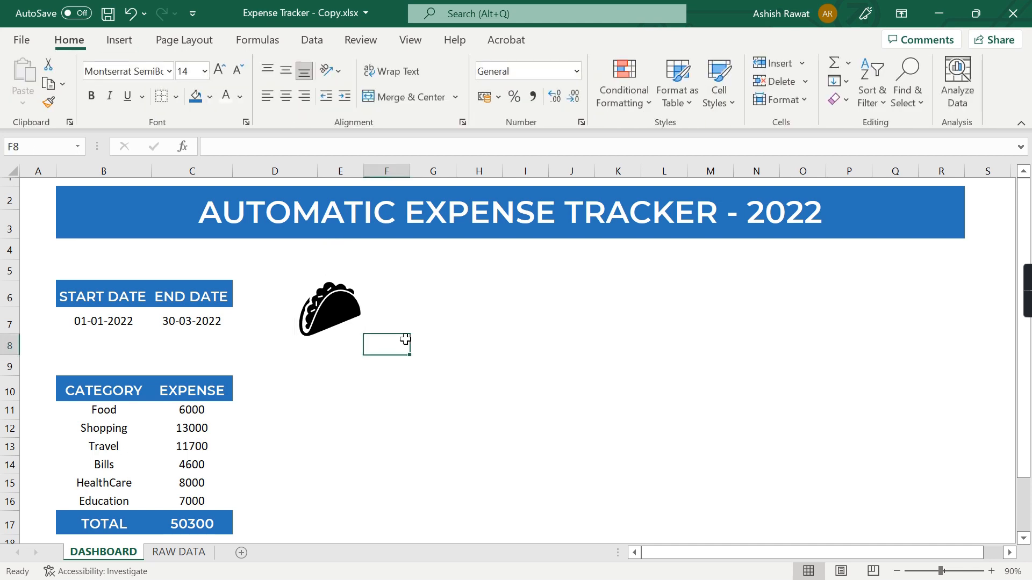
- Add a text box below the taco icon and link it to the Food expense in cell C11
left_click(121, 40)
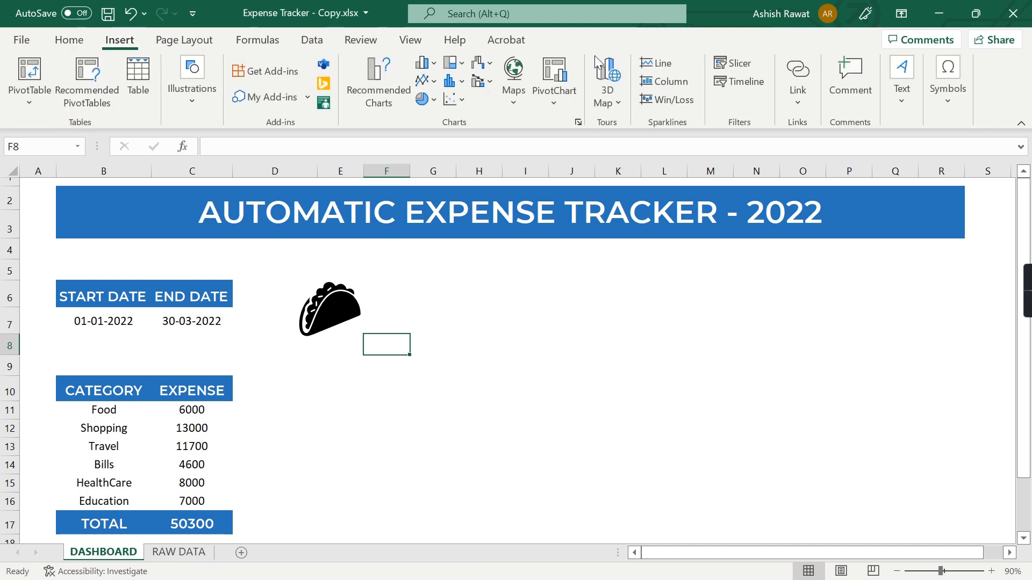
left_click(897, 73)
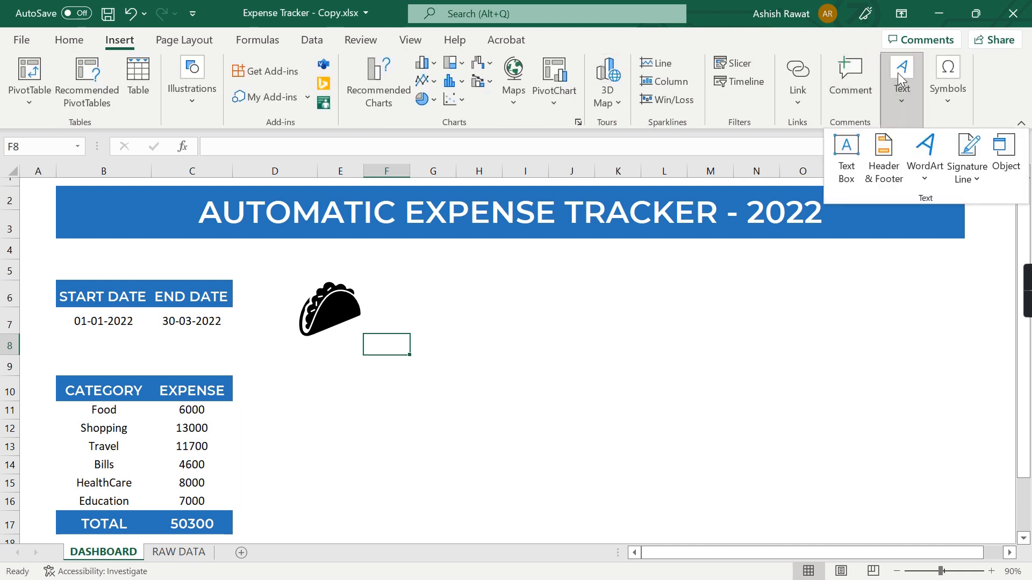
left_click(846, 145)
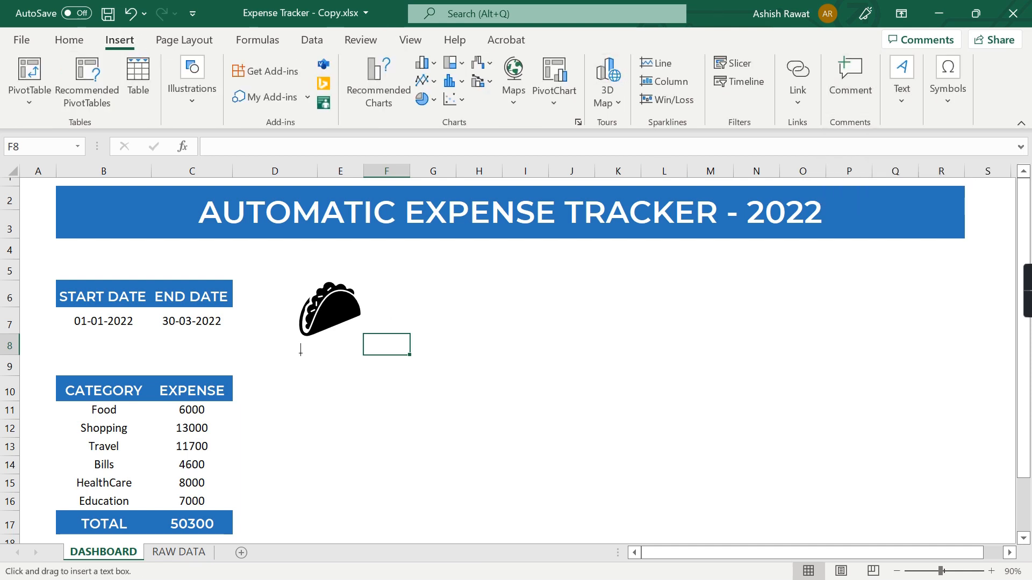
left_click_drag(274, 347, 364, 371)
left_click(408, 148)
type("=")
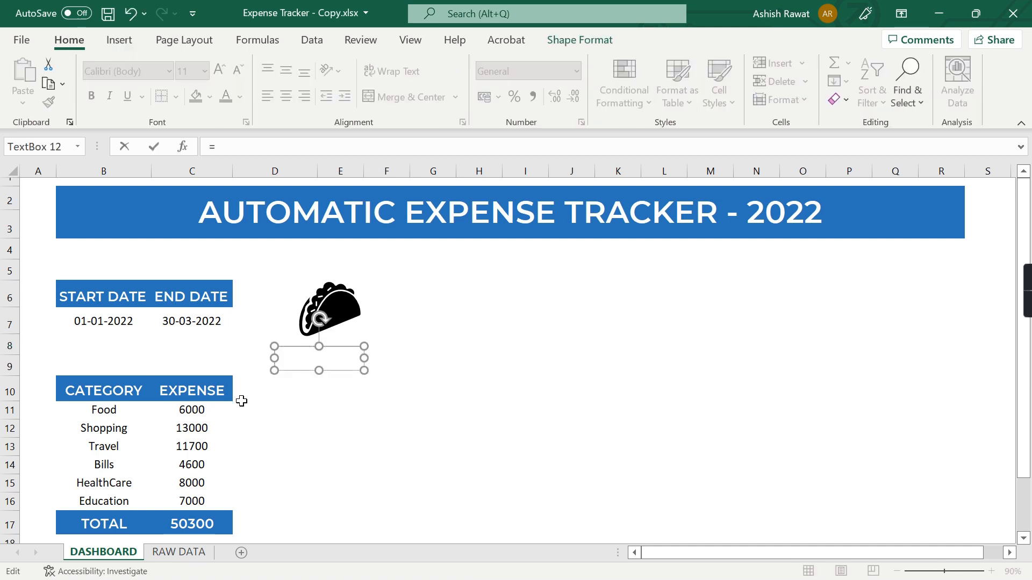
left_click(201, 407)
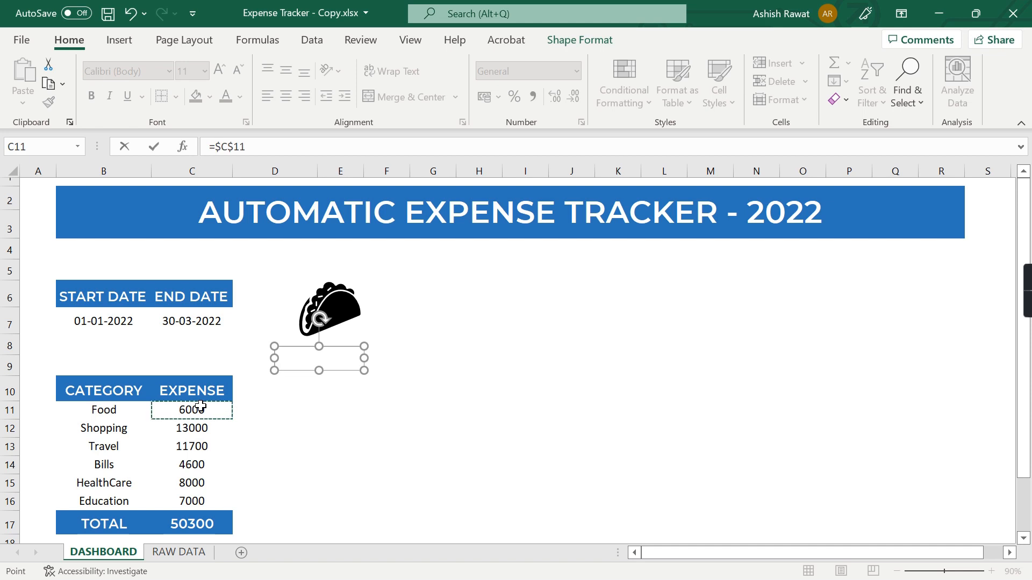
key("Return")
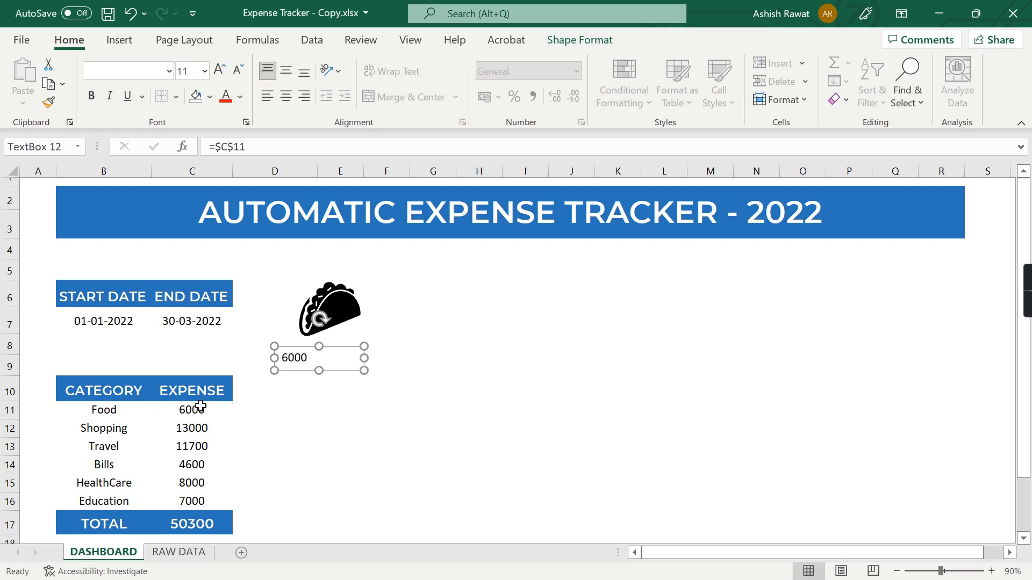
- Center the linked text box value horizontally and vertically and make it bold
left_click(289, 99)
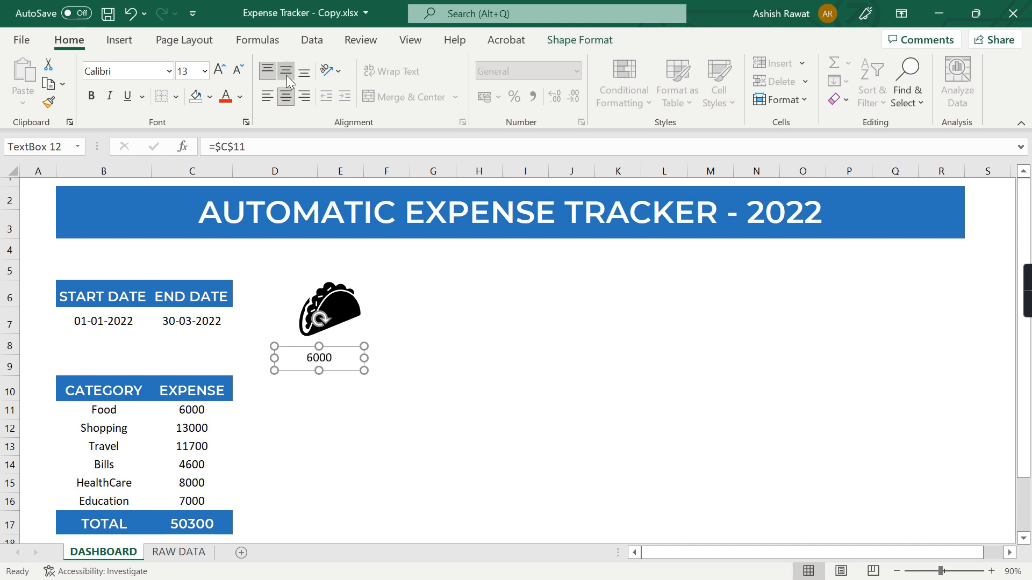
left_click(288, 77)
key("ctrl+b")
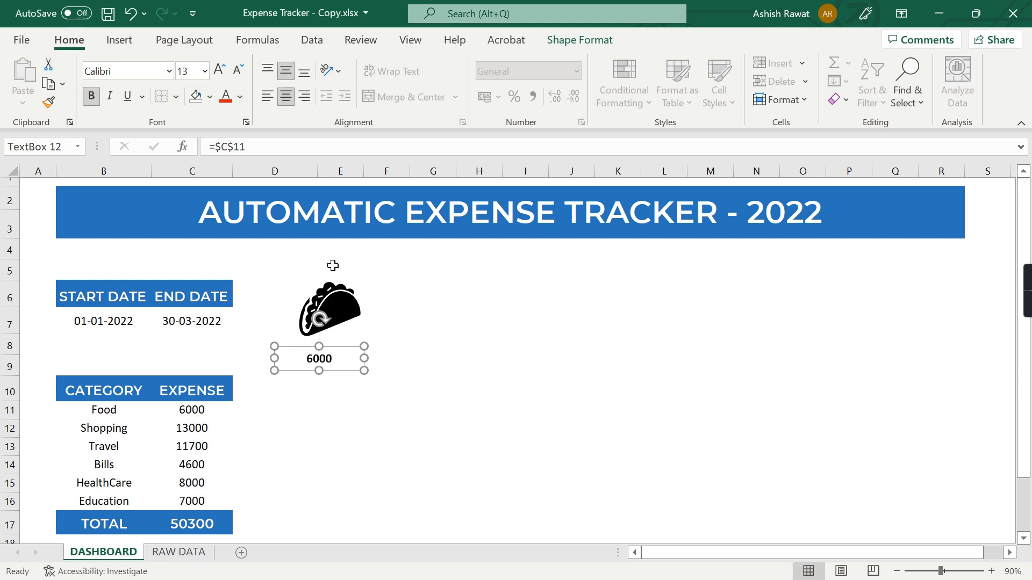
left_click(427, 292)
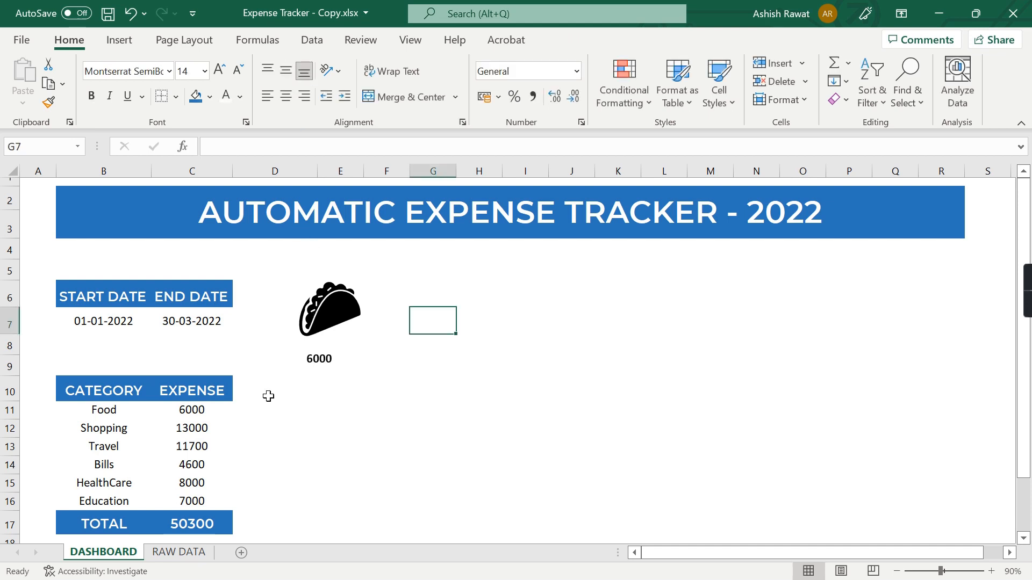
left_click_drag(110, 413, 125, 497)
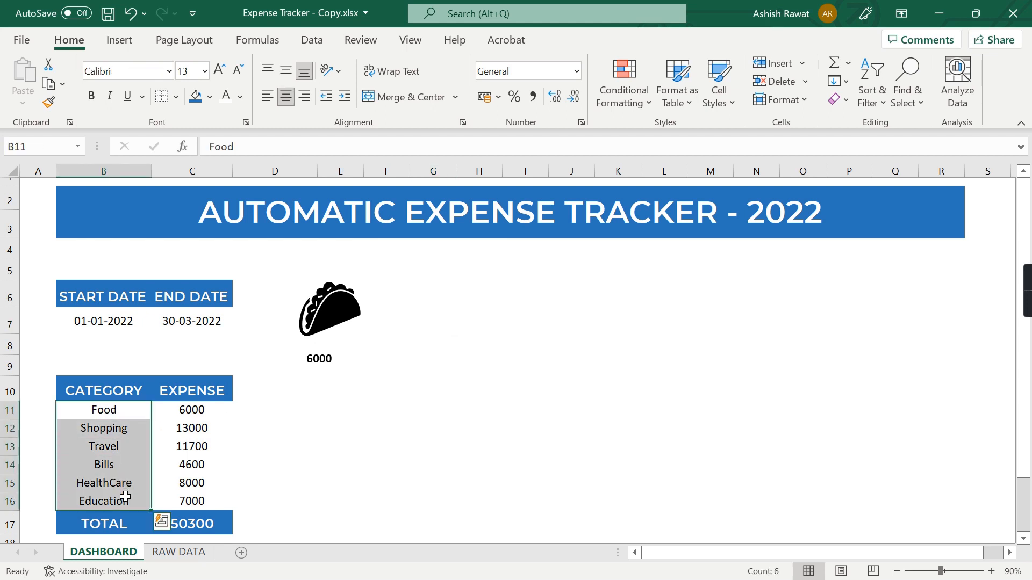
left_click(414, 361)
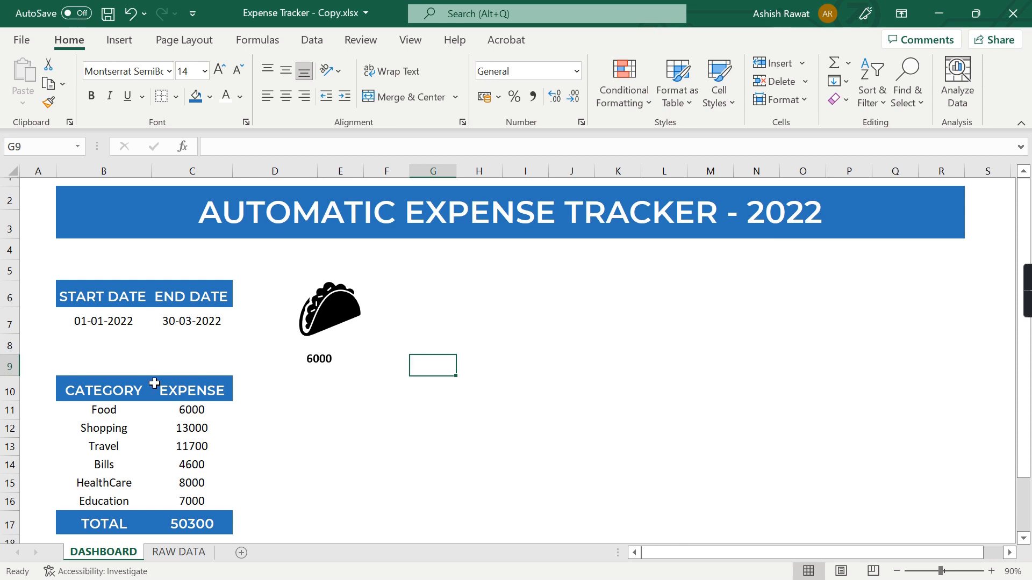
- Search the icon library for SHOPPING and select the solid shopping cart icon
left_click(111, 41)
left_click(192, 86)
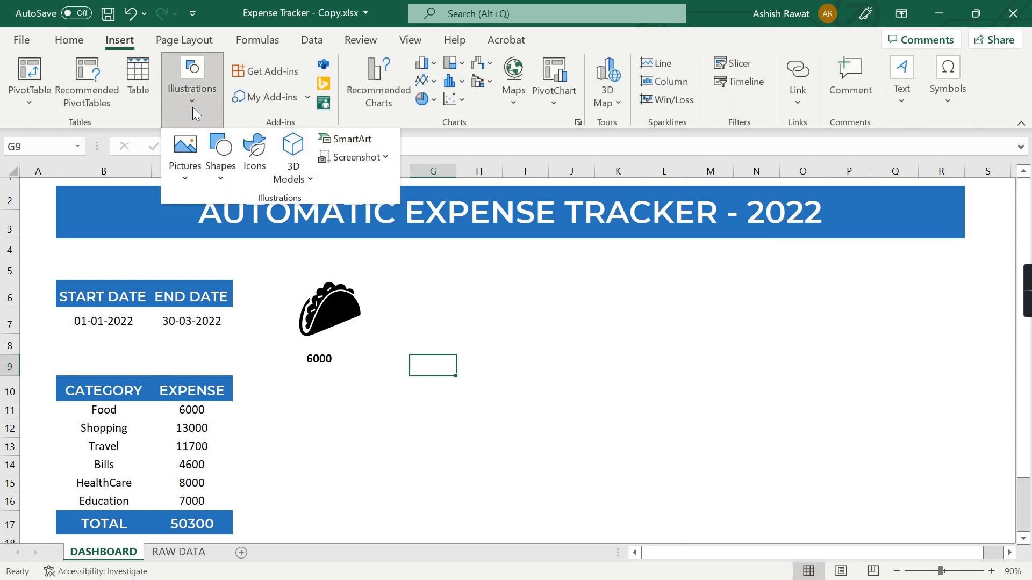
left_click(251, 153)
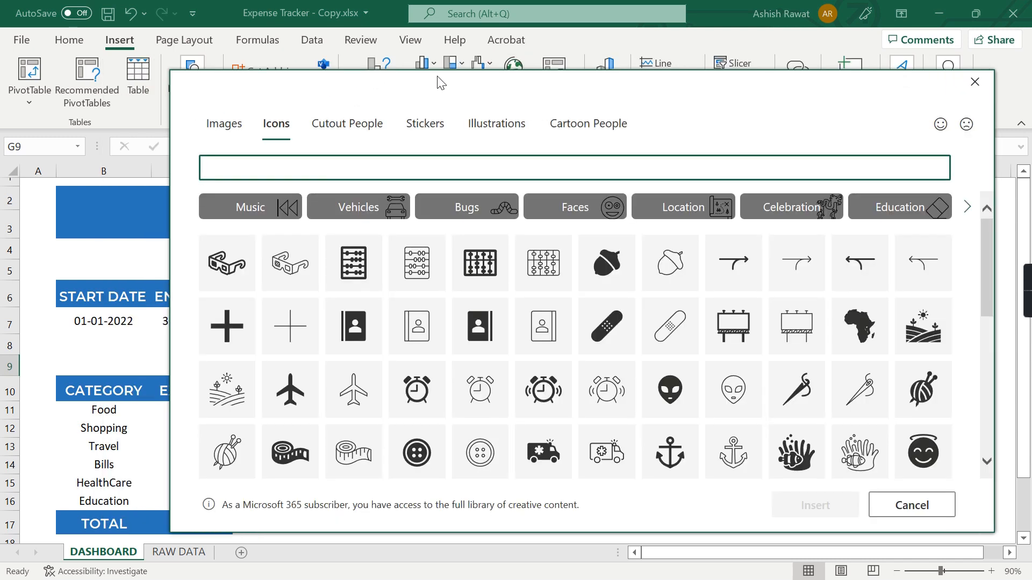
left_click_drag(441, 83, 444, 79)
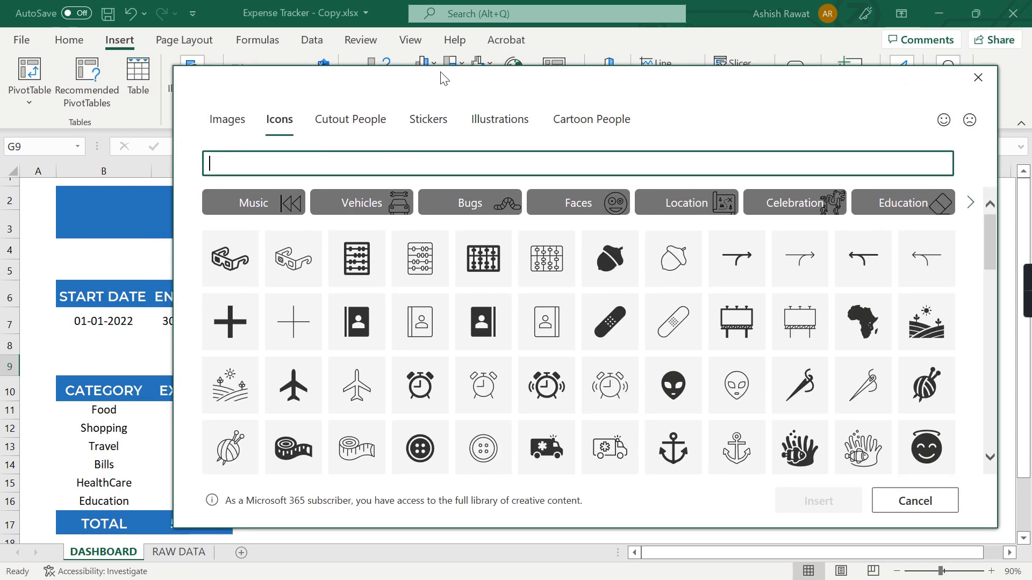
type("SHOPPING")
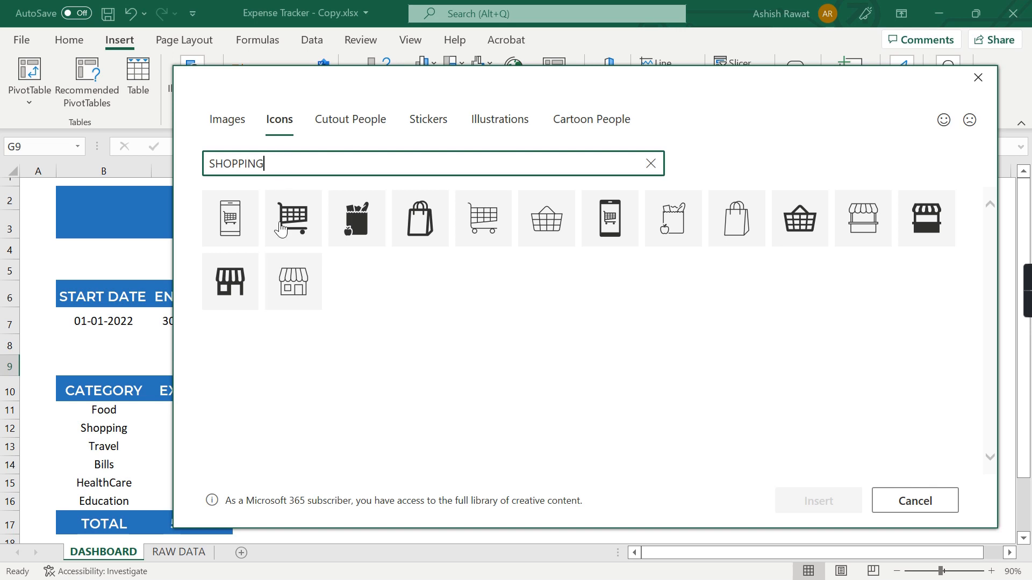
left_click(300, 224)
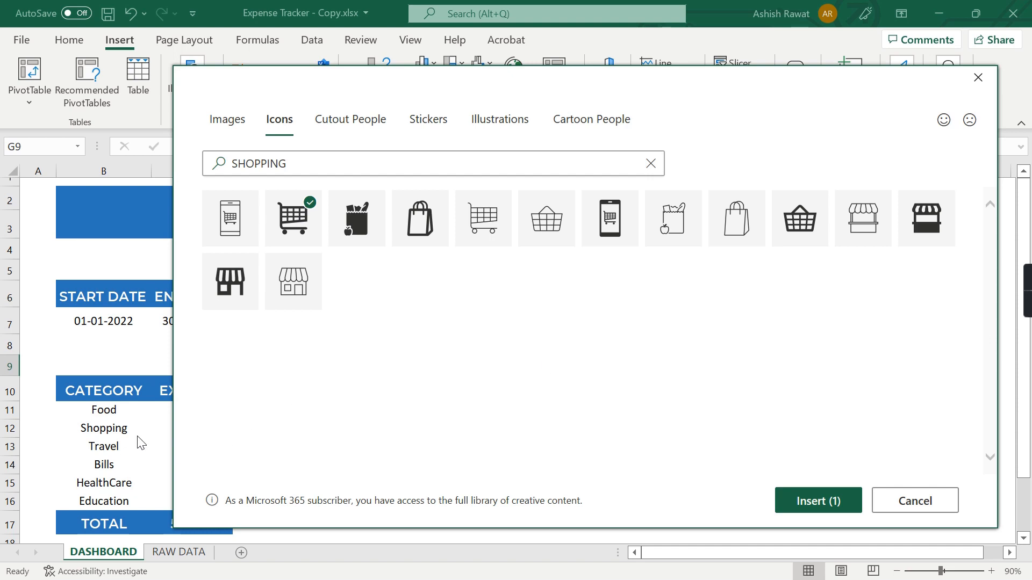
- Add the solid airplane-and-globe icon from a TRAVEL search and the solid wallet icon from a BILLS search to the icon selection
left_click(301, 164)
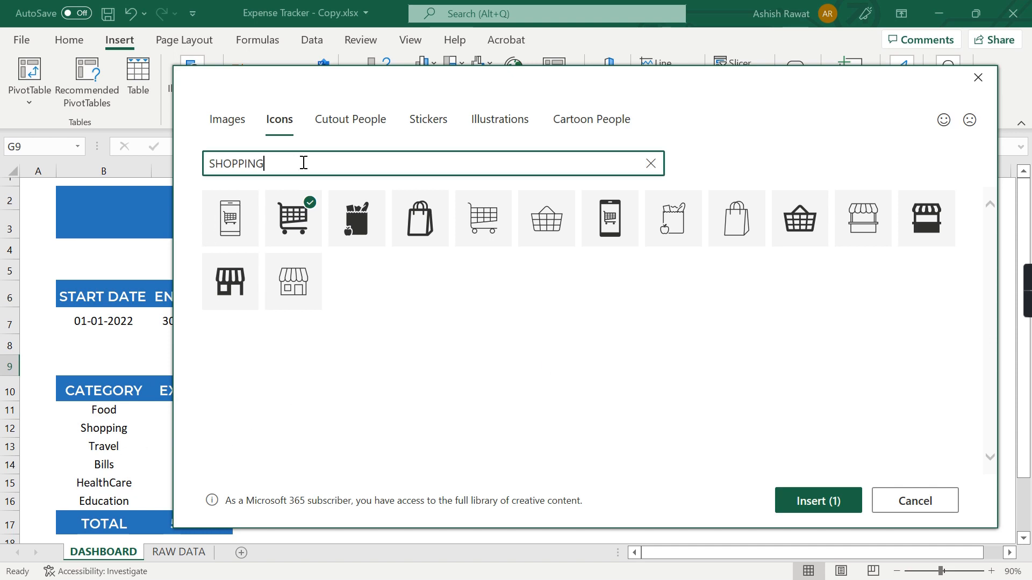
double_click(304, 162)
type("TRAVEL")
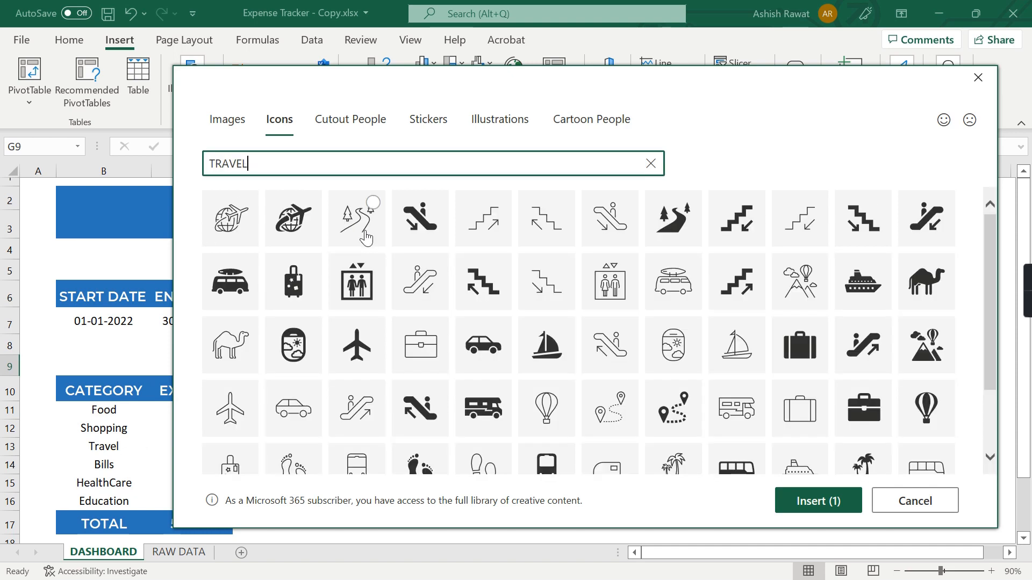
left_click(303, 230)
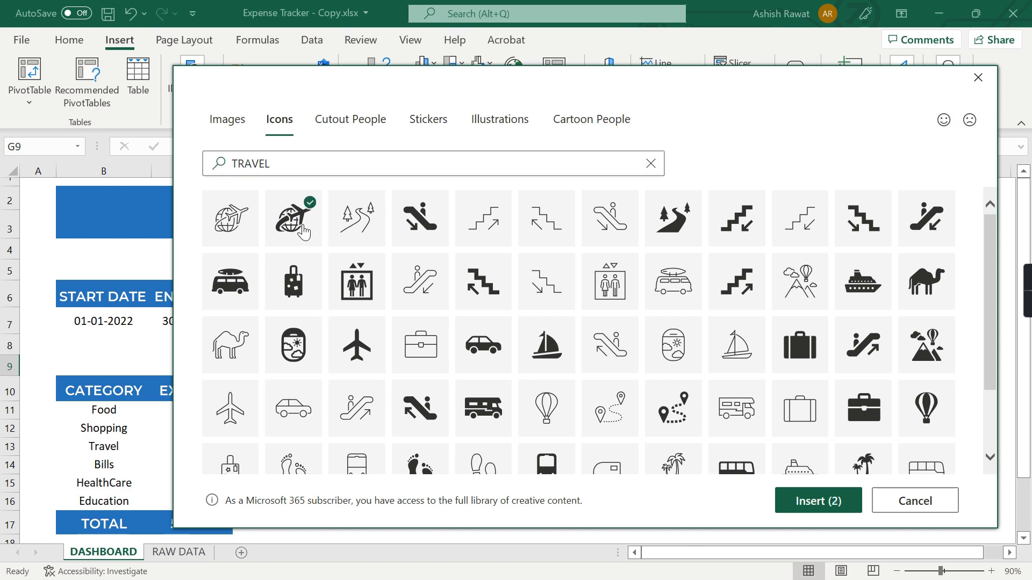
left_click(316, 162)
double_click(315, 163)
type("BILLS")
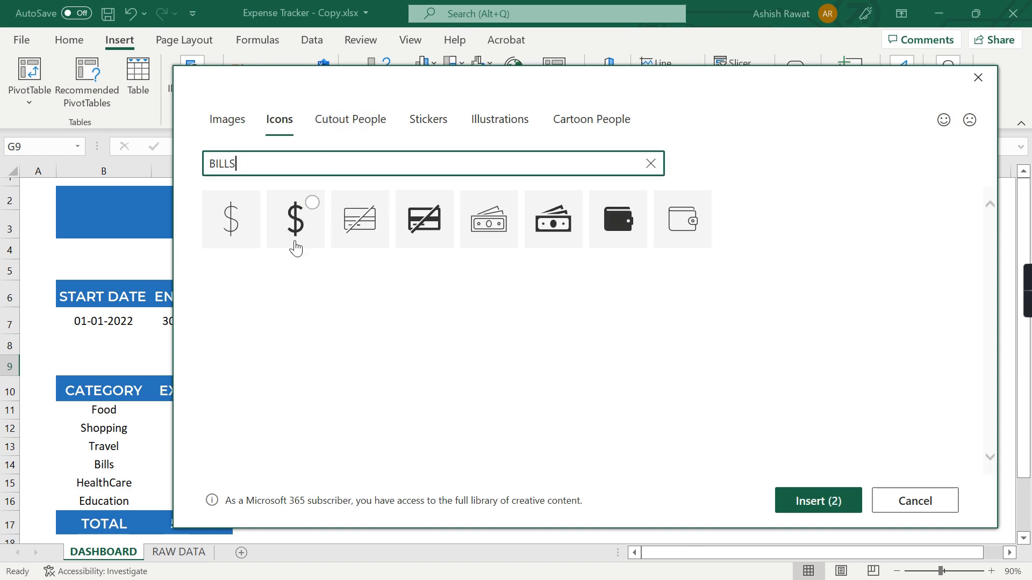
left_click(617, 233)
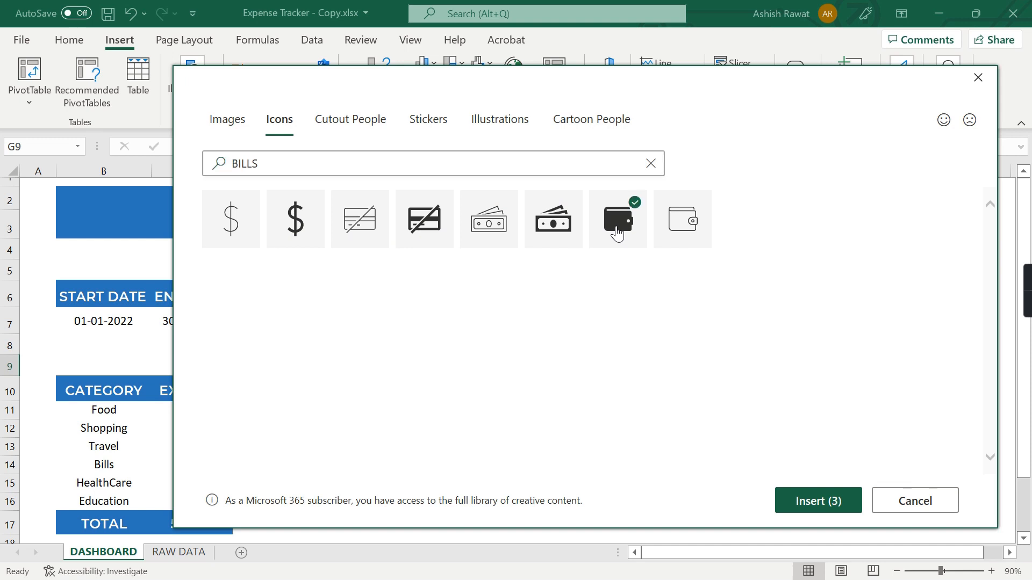
- Add the solid female doctor icon from a HEALTH search and the solid stacked books icon from an EDUCATION search to the icon selection
left_click(439, 157)
double_click(442, 168)
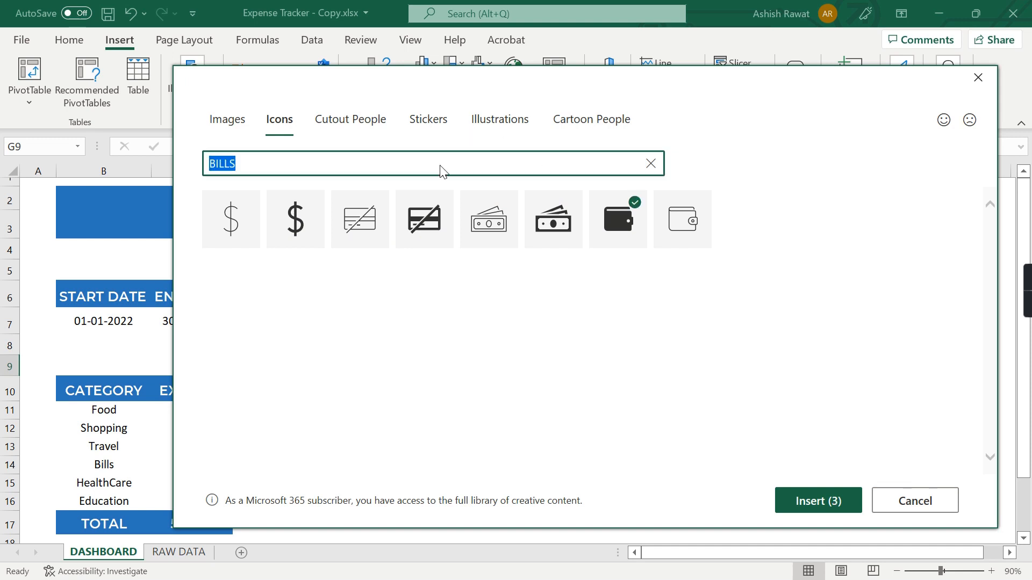
type("HEALTH")
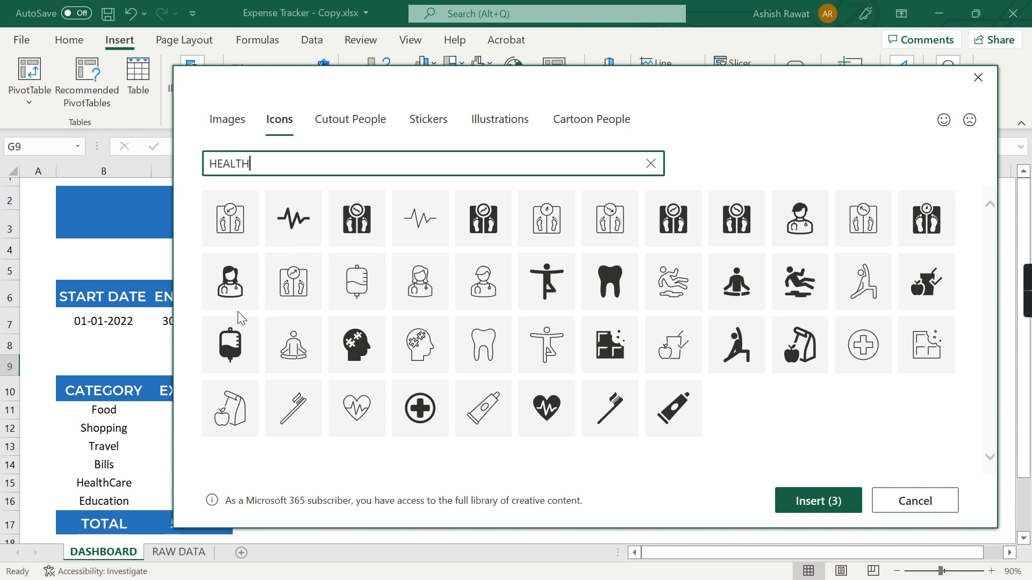
left_click(231, 281)
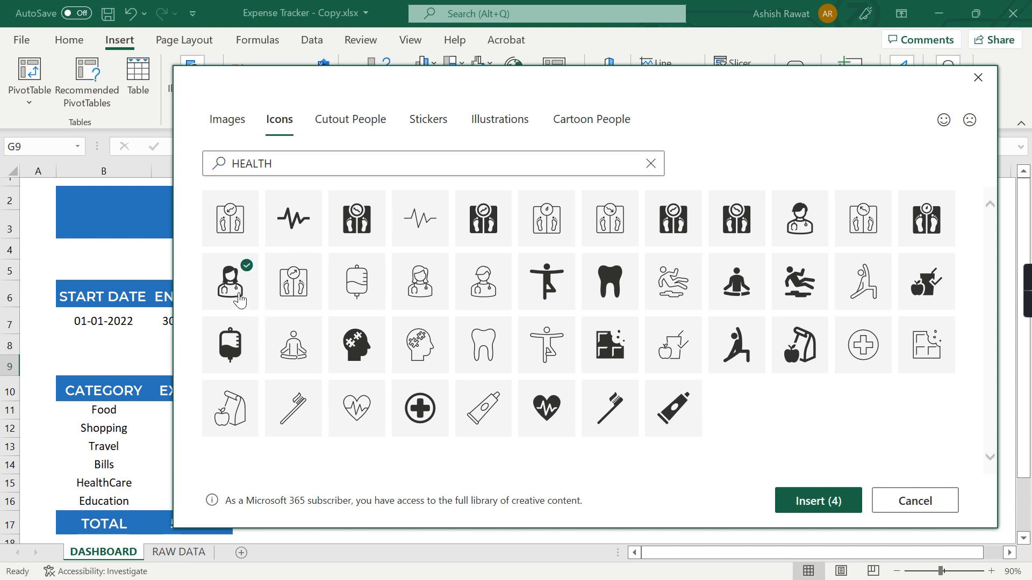
double_click(311, 162)
type("EDUCATION")
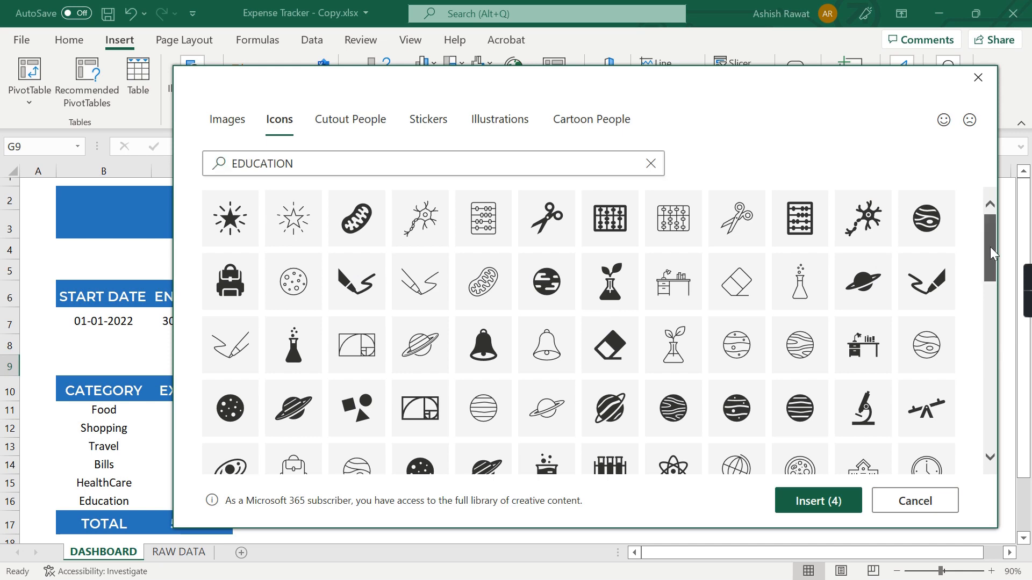
left_click_drag(990, 247, 993, 349)
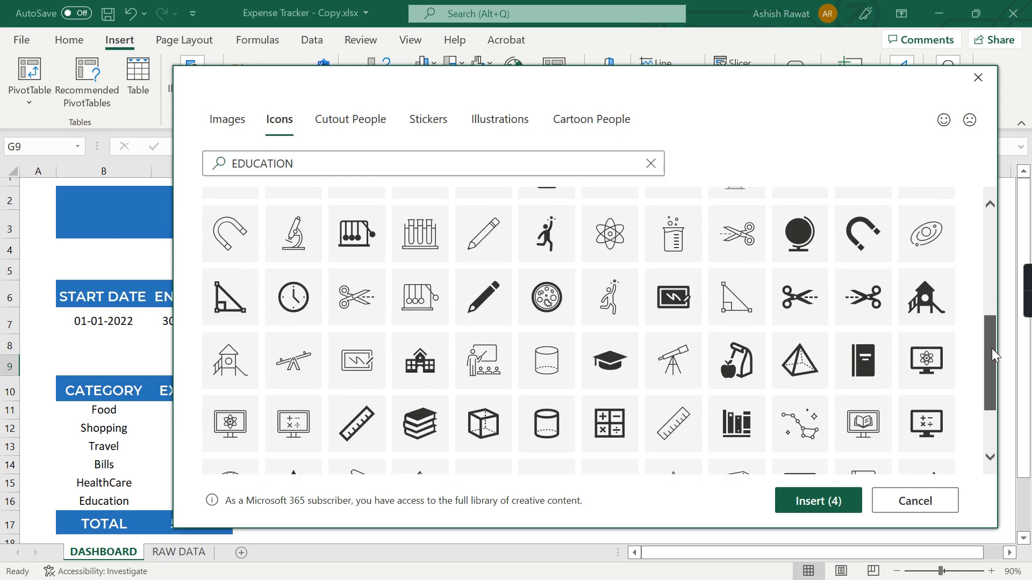
left_click(438, 427)
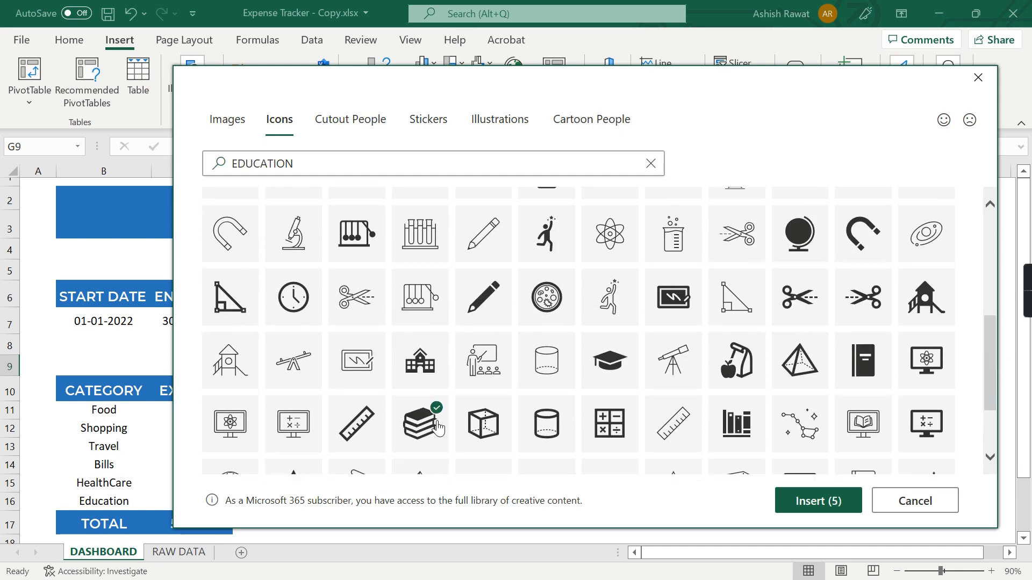
- Insert the five selected icons and arrange them in a row beside the taco icon, in category order
left_click(820, 505)
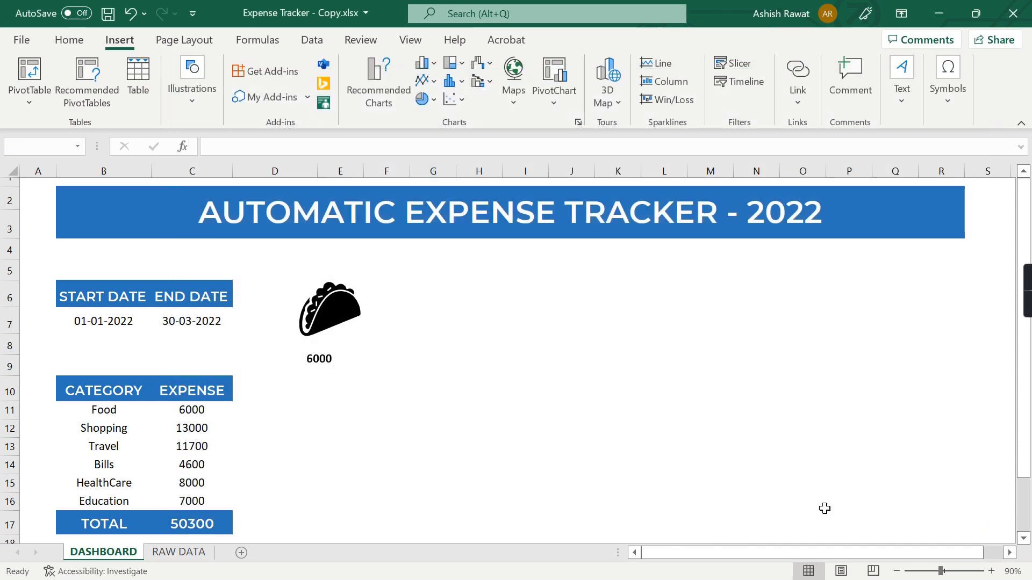
left_click_drag(475, 446, 837, 288)
left_click(630, 471)
left_click(519, 477)
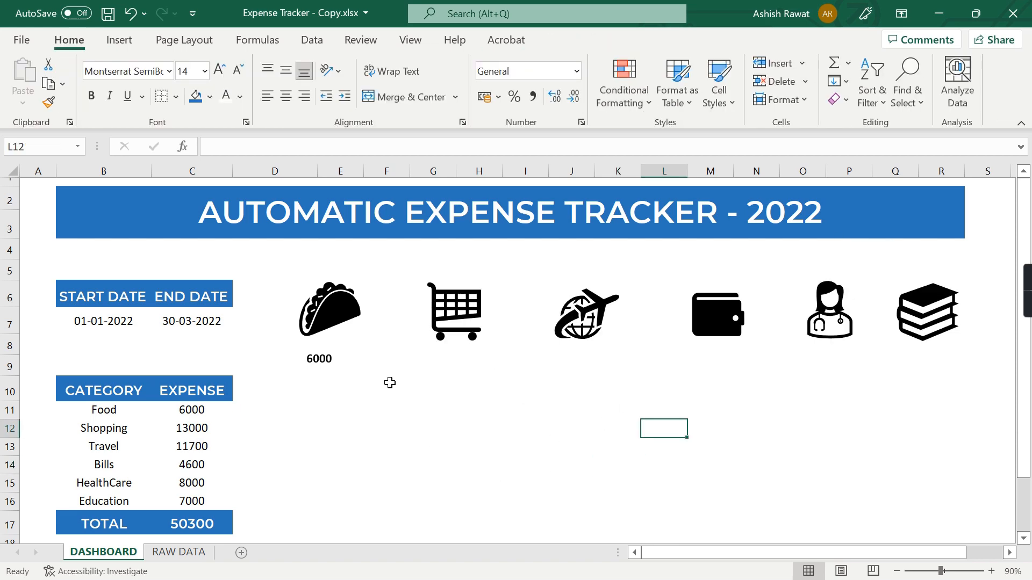
- Fill all six category icons with the darker blue theme colour that matches the title banner
left_click(337, 317)
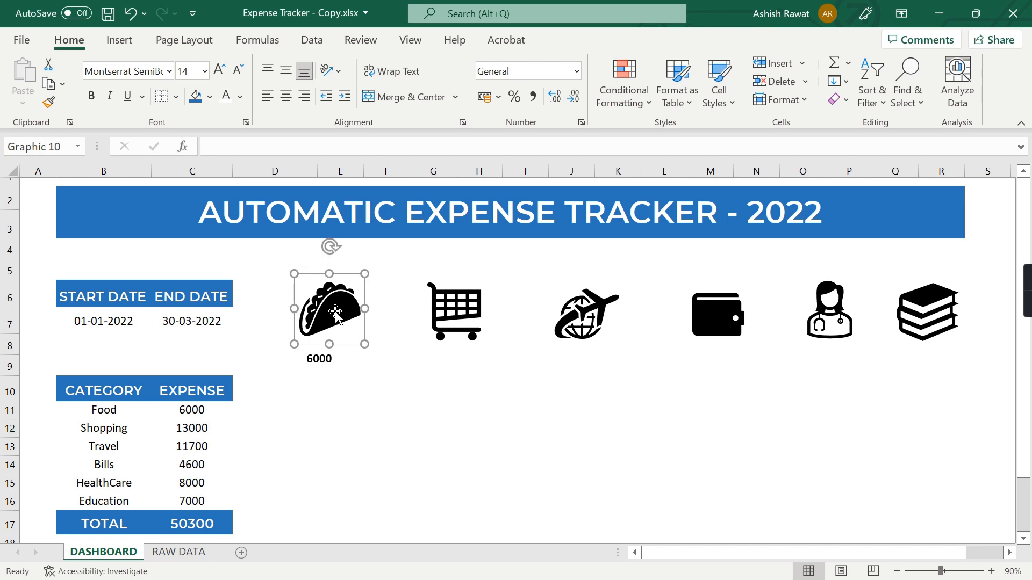
left_click(461, 336, "ctrl")
left_click(595, 333, "ctrl")
left_click(704, 320, "ctrl")
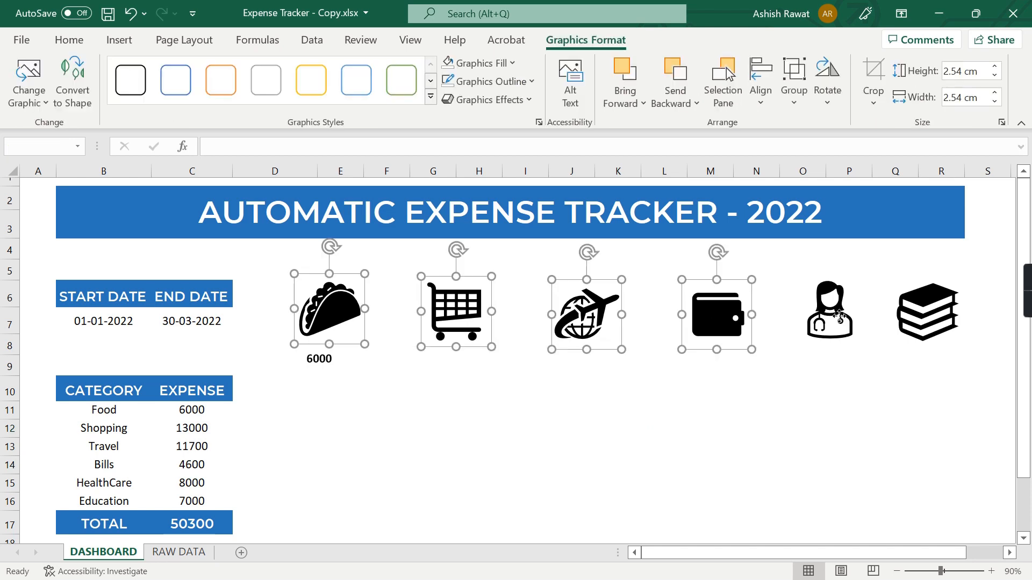
left_click(844, 323, "ctrl")
left_click(927, 314, "ctrl")
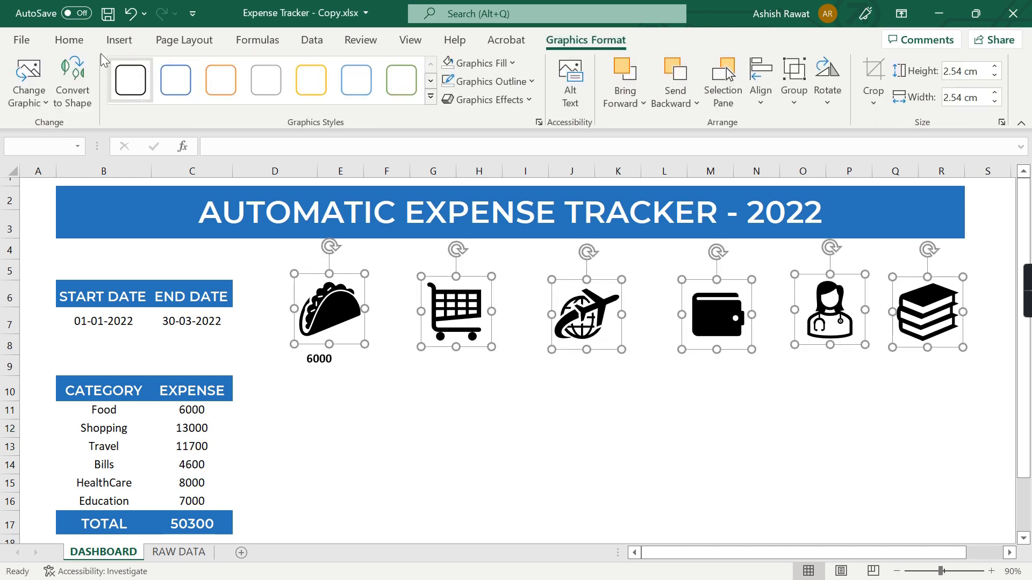
left_click(84, 43)
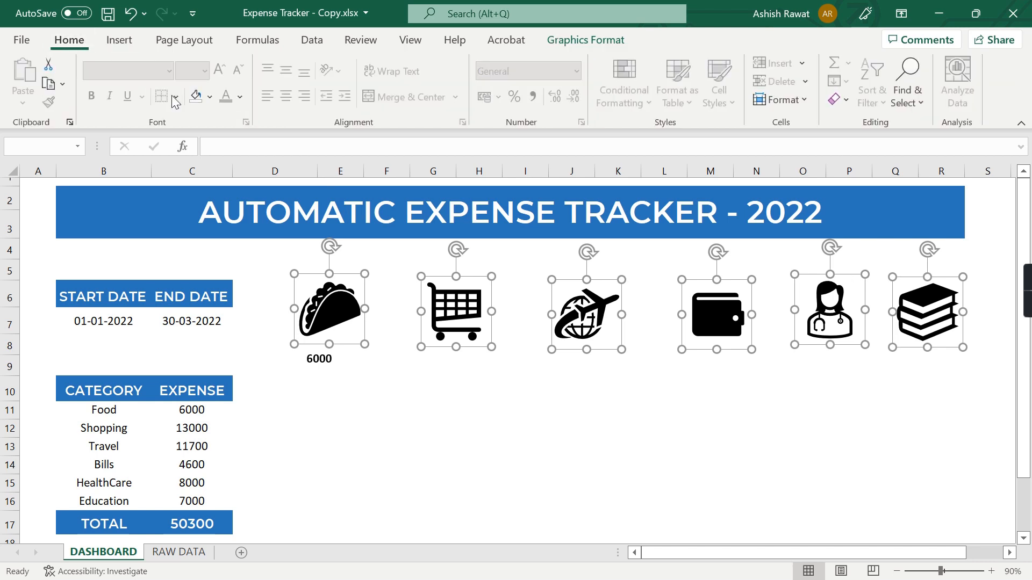
left_click(210, 96)
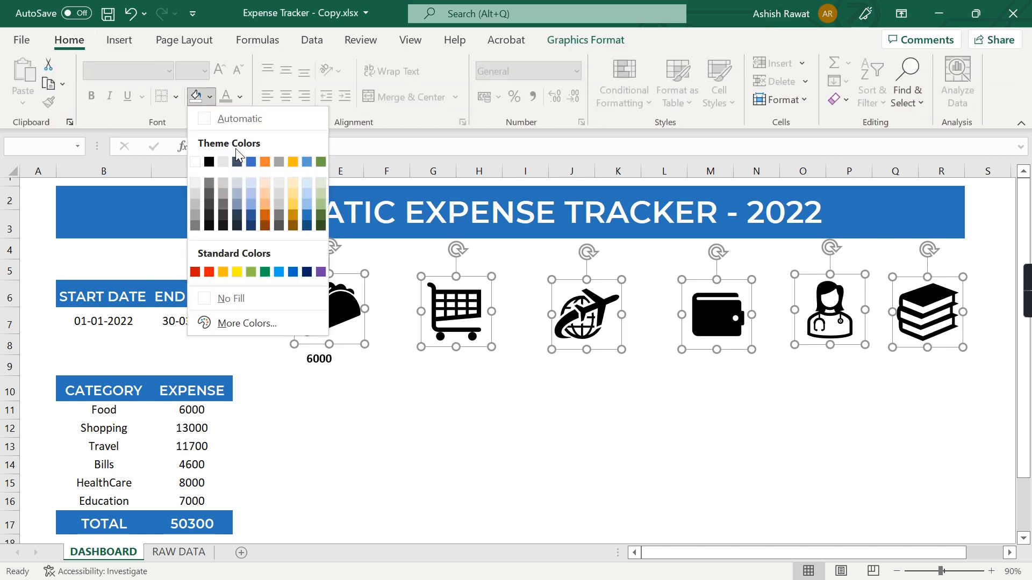
left_click(307, 217)
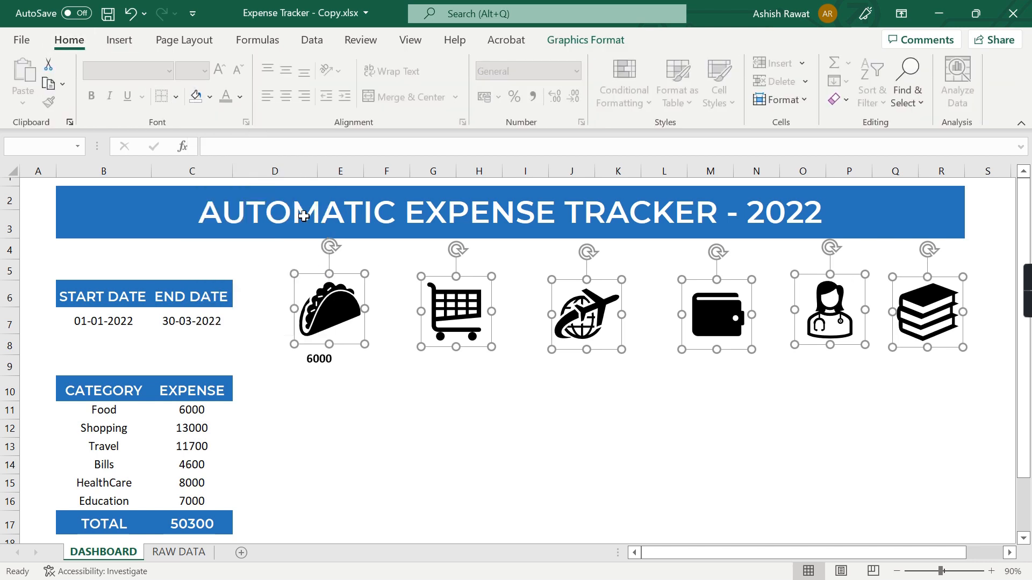
left_click(376, 389)
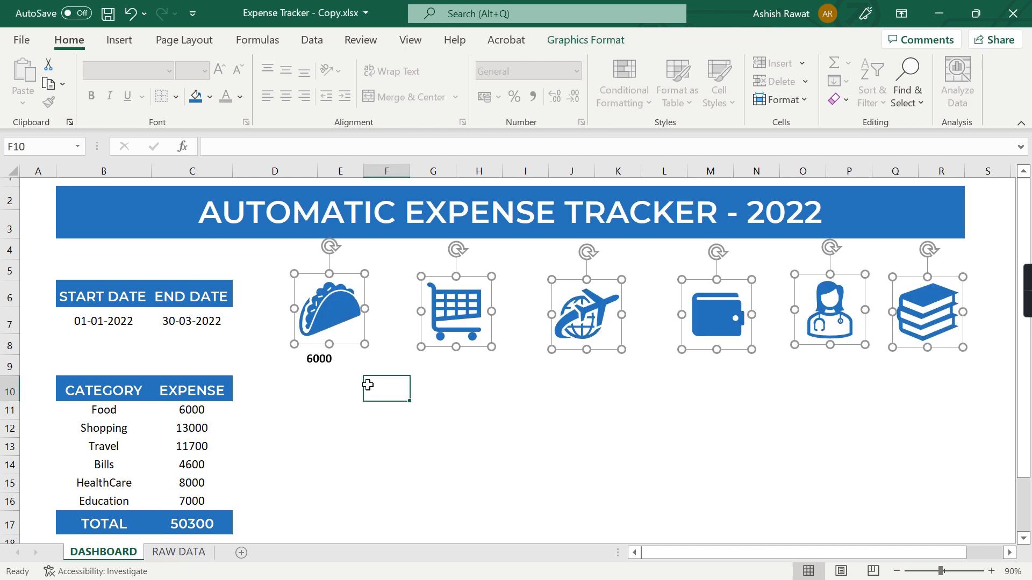
- Copy the Food expense text box beneath the other five icons, linking each copy to its own category's expense cell
left_click(340, 369)
key("ctrl+c")
key("ctrl+v")
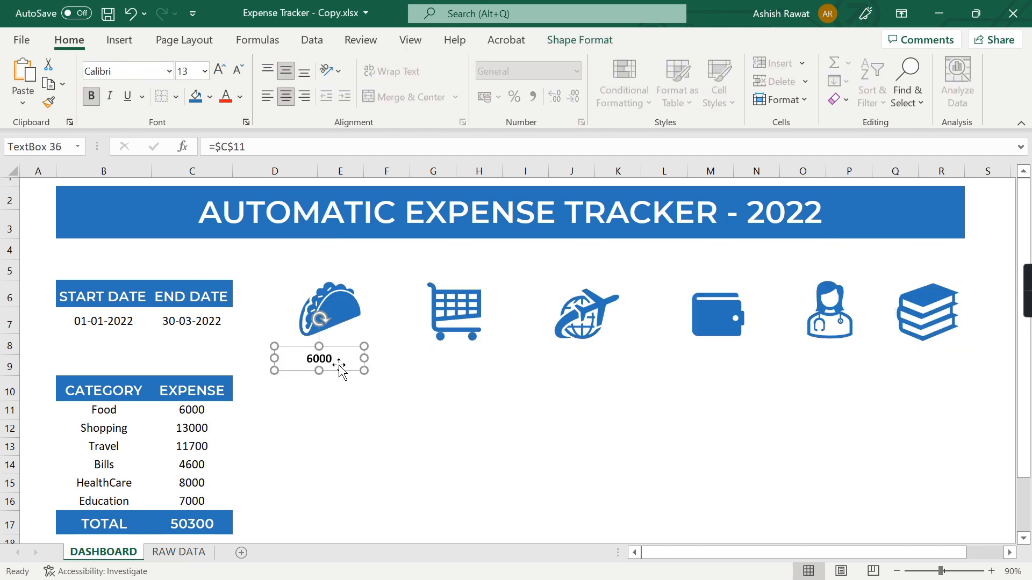
key("ctrl+v")
key("ctrl+v")
key("ctrl+v")
key("ctrl+v")
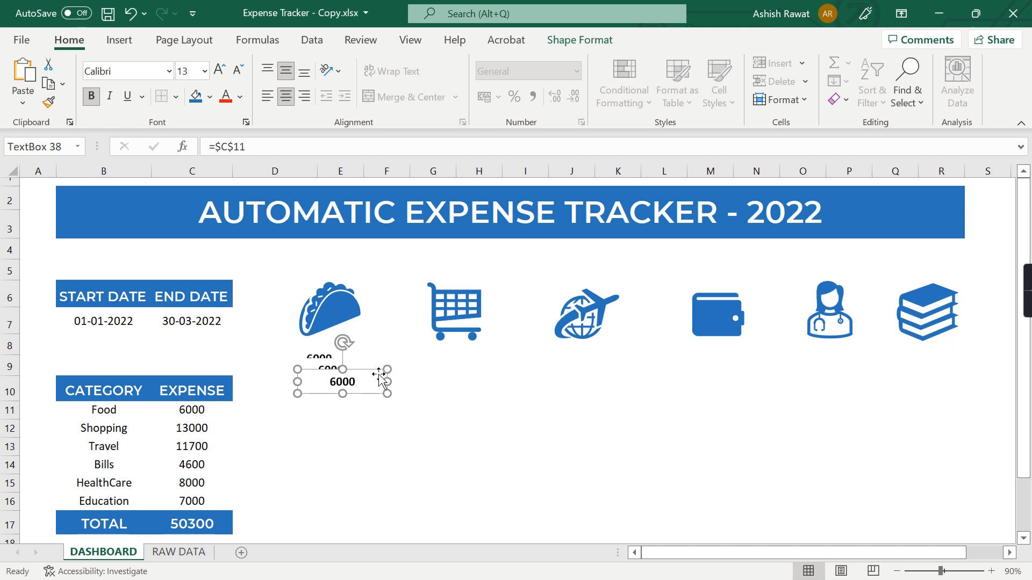
left_click_drag(400, 428, 956, 380)
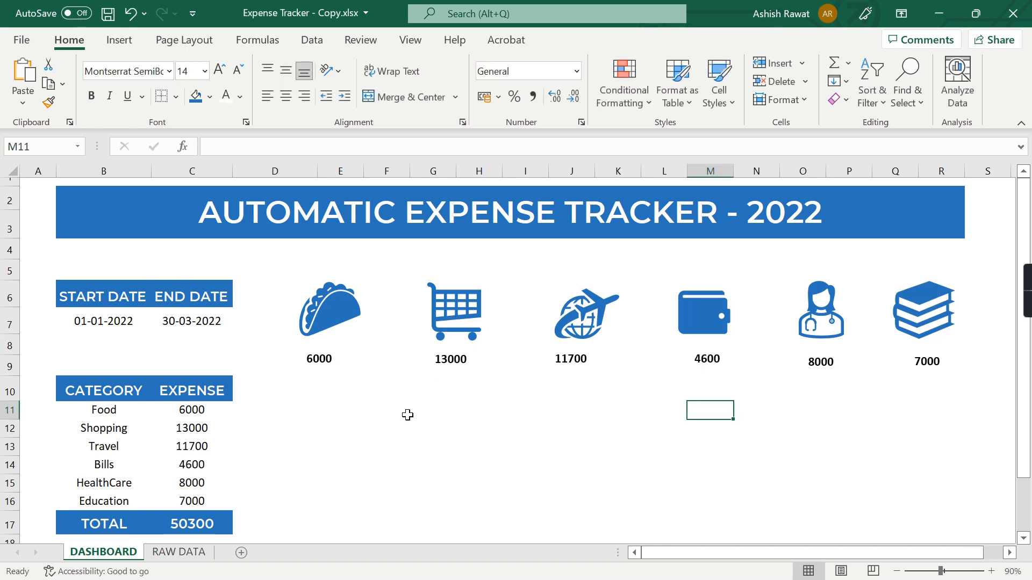
- Give all six expense text boxes a black fill and white text
left_click(342, 359)
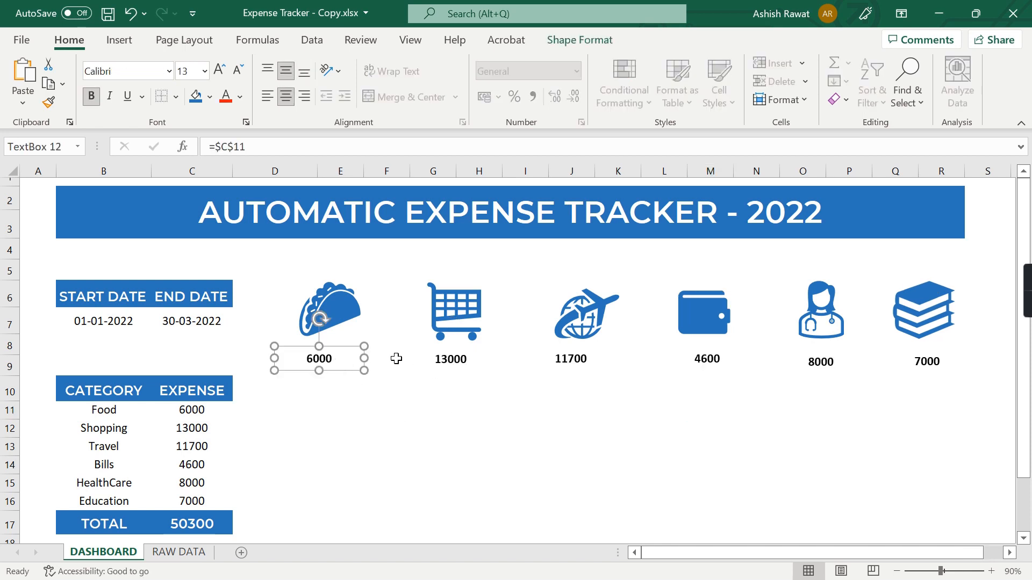
left_click(472, 364, "shift")
left_click(606, 358, "shift")
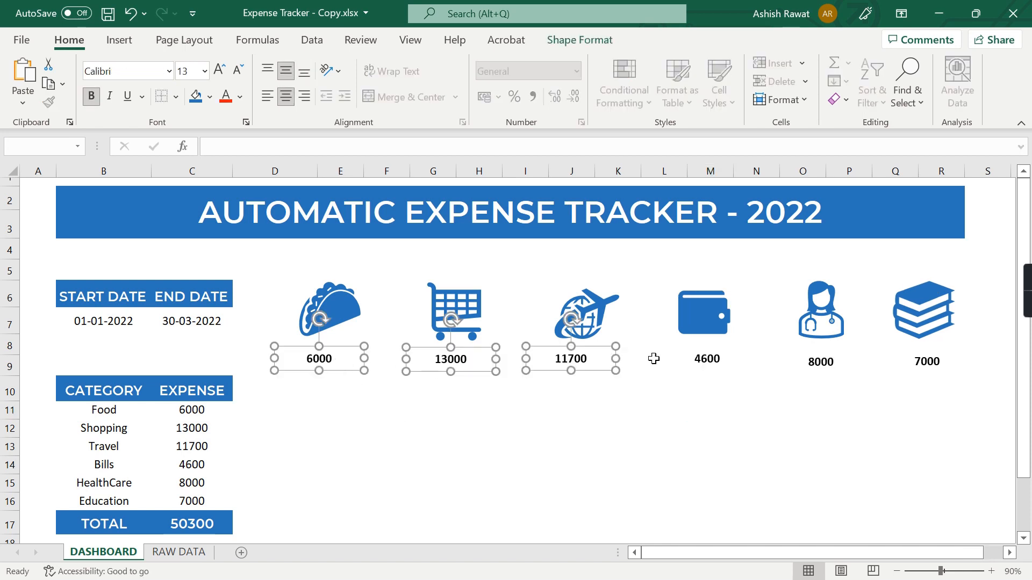
left_click(723, 359, "shift")
left_click(842, 362, "shift")
left_click(946, 362, "shift")
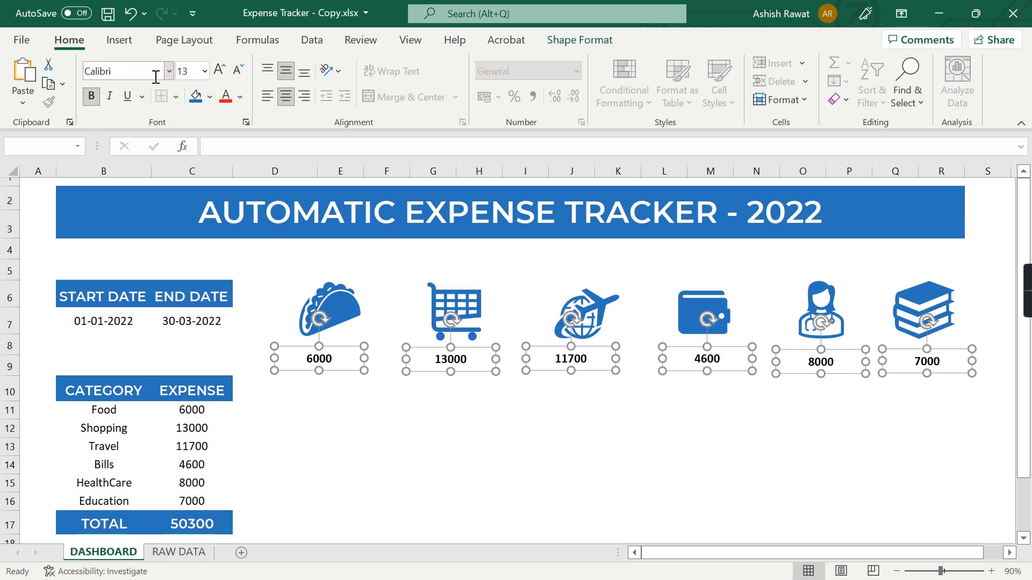
left_click(209, 97)
left_click(209, 161)
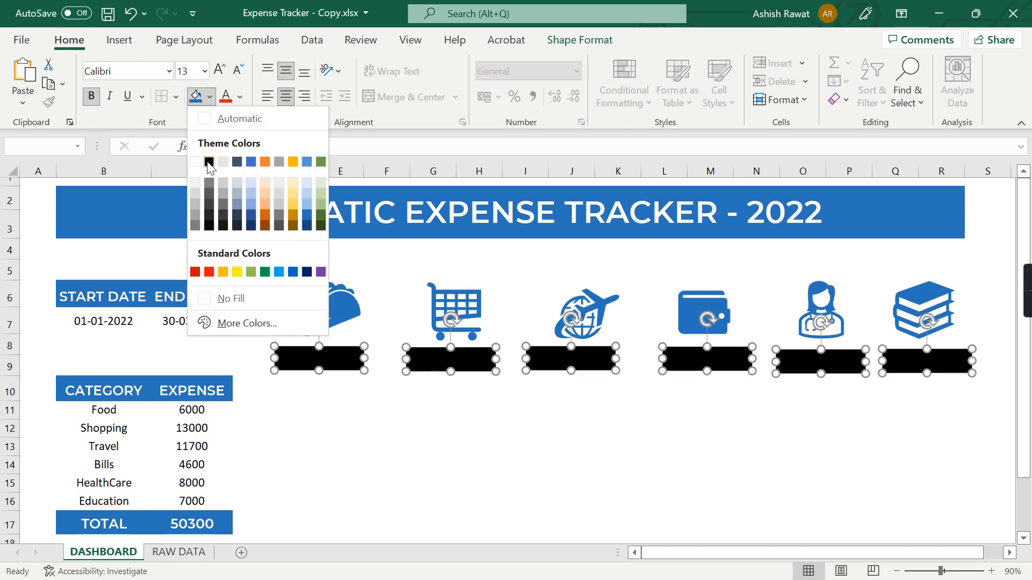
left_click(241, 97)
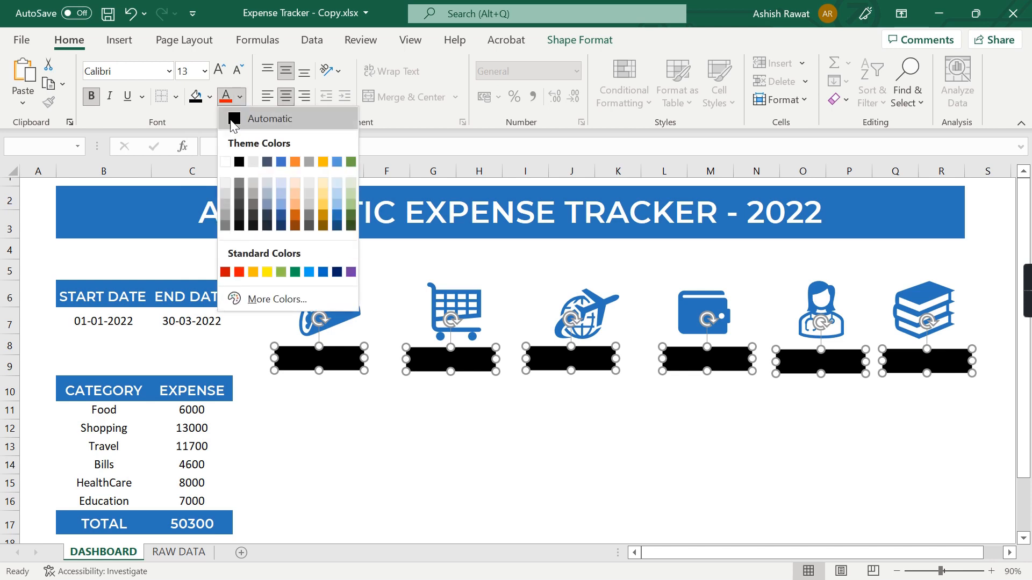
left_click(225, 162)
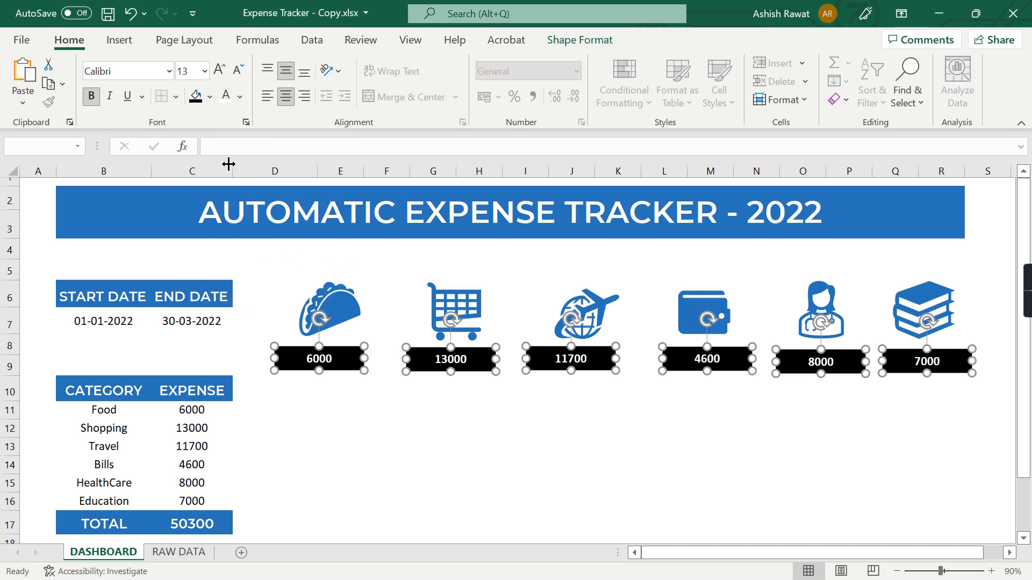
left_click(375, 411)
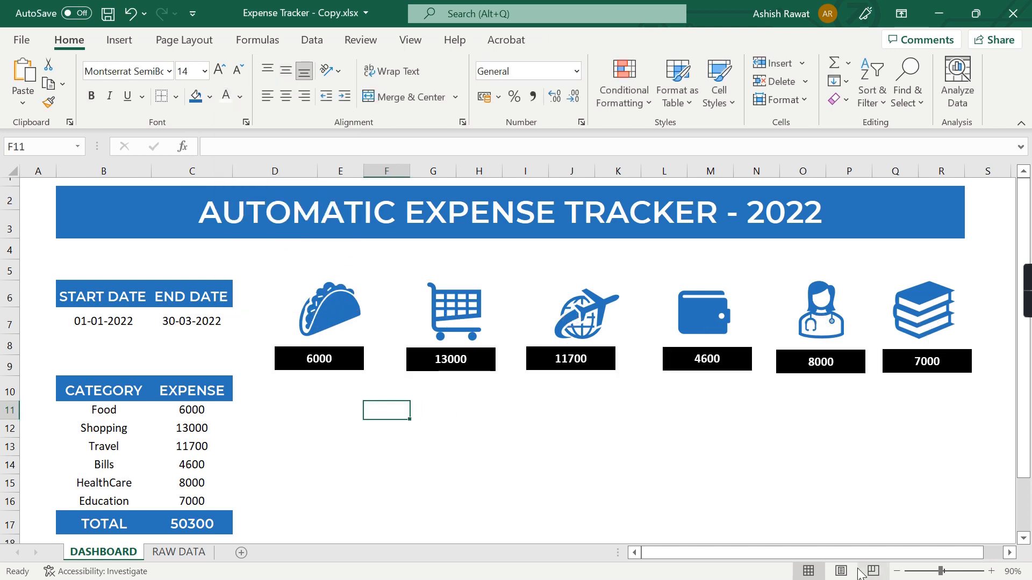
- Draw a thin vertical rectangle about 3.07 cm high and 0.13 cm wide between the taco and cart icons, in the solid black style
left_click(896, 572)
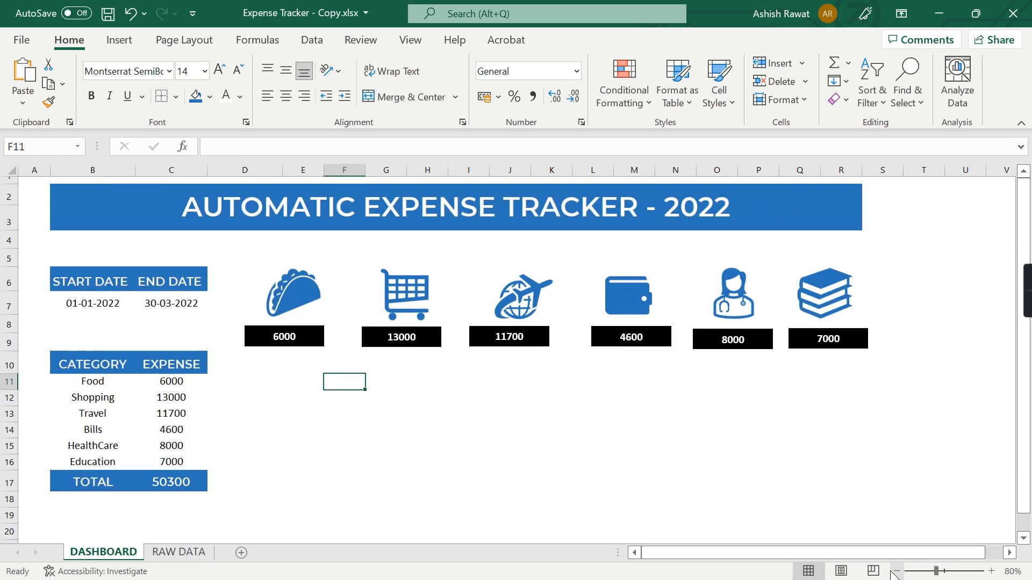
left_click(128, 43)
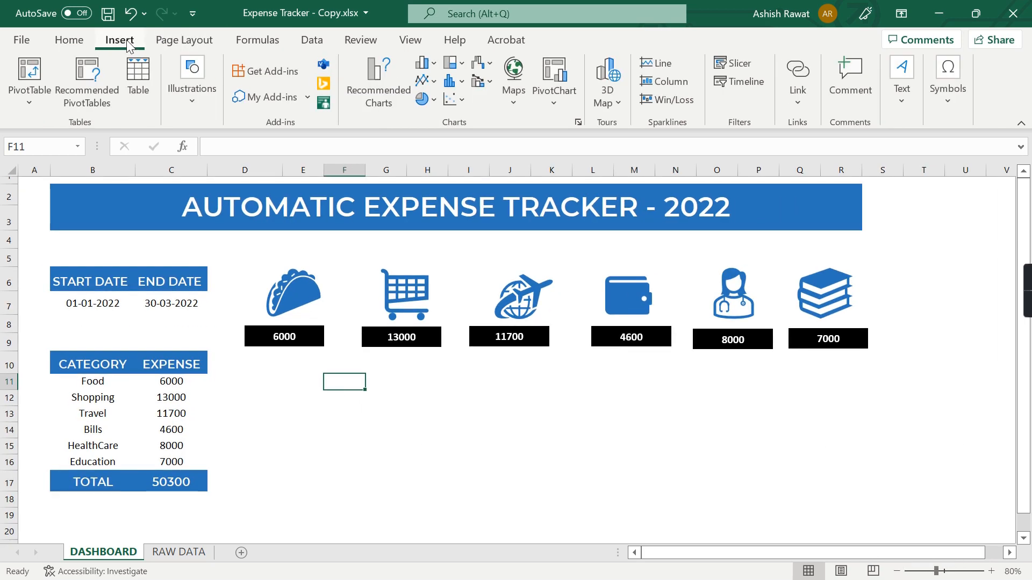
left_click(199, 97)
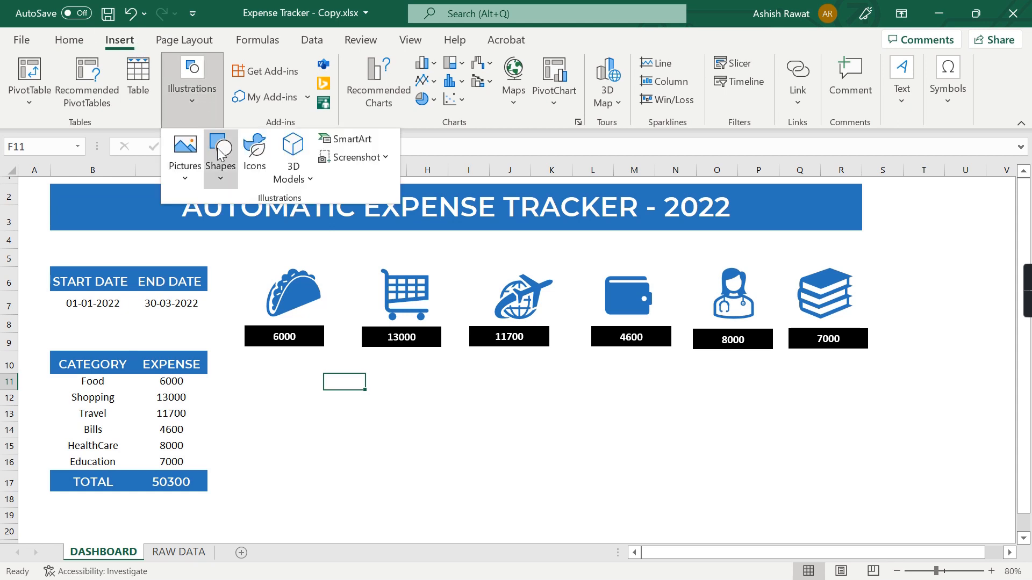
left_click(221, 161)
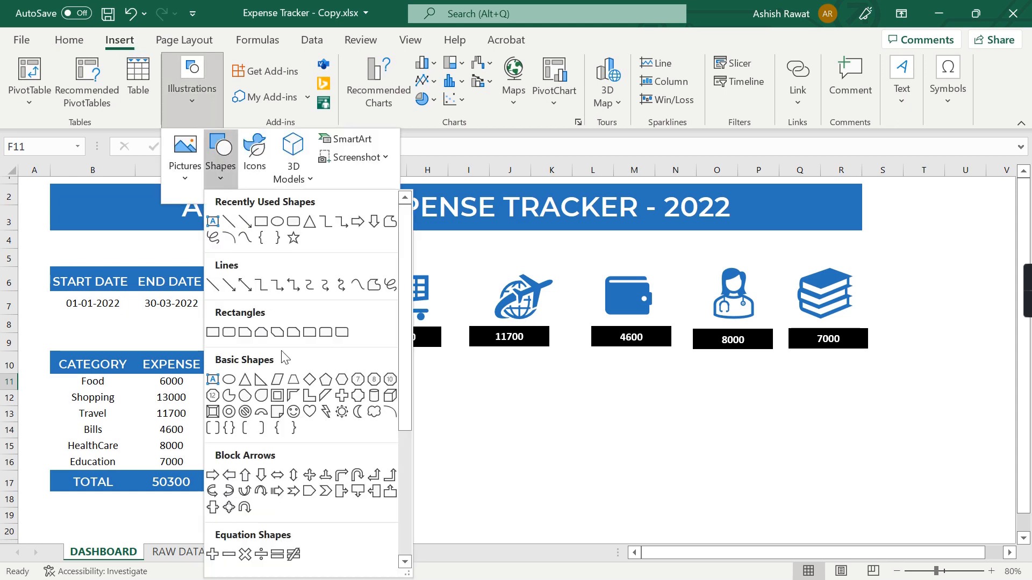
left_click(213, 332)
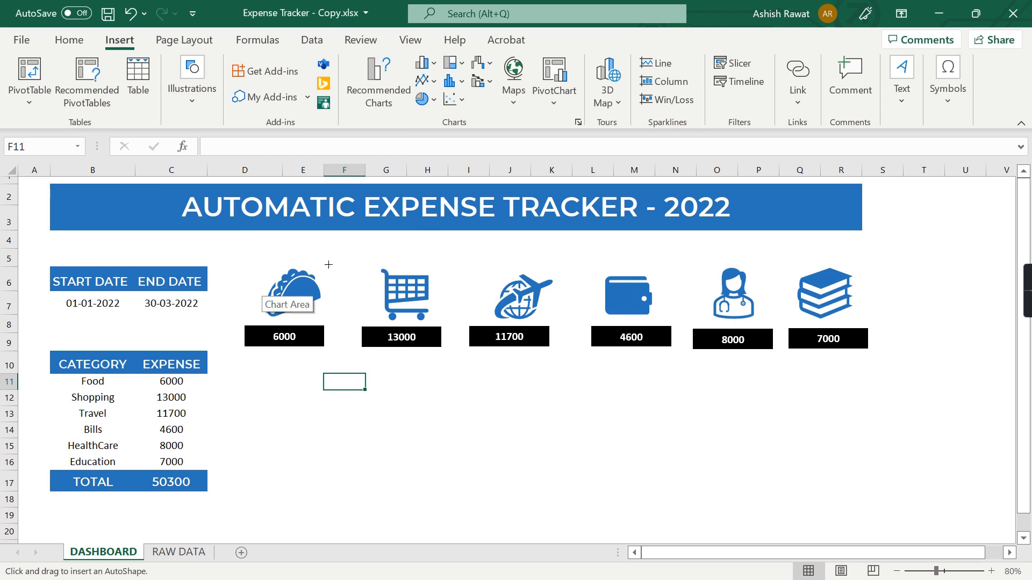
left_click_drag(343, 260, 344, 334)
left_click(282, 91)
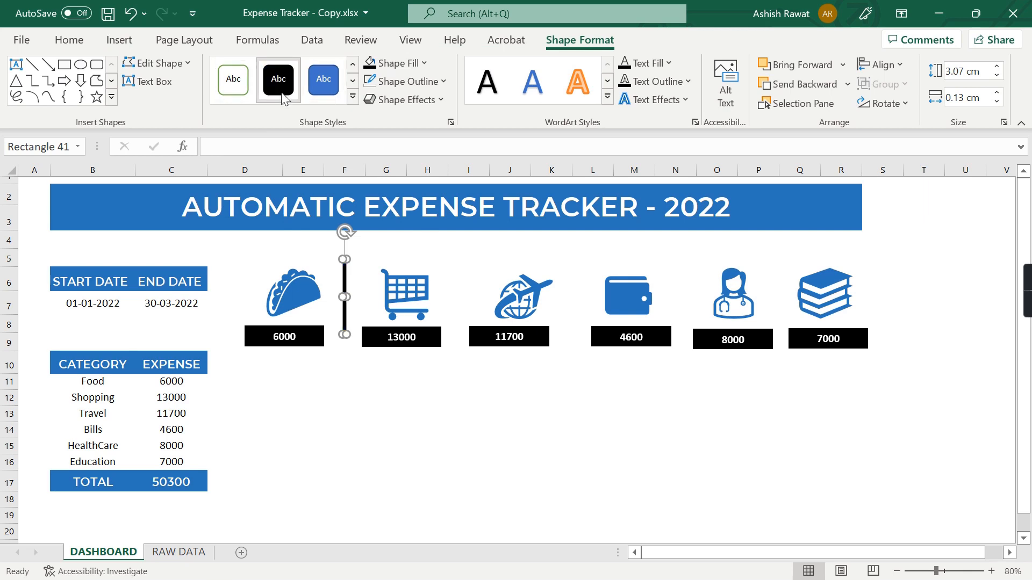
- Duplicate the black vertical divider and place copies in the gaps between the remaining icons
key("ctrl+d")
key("ctrl+d")
key("ctrl+d")
key("ctrl+d")
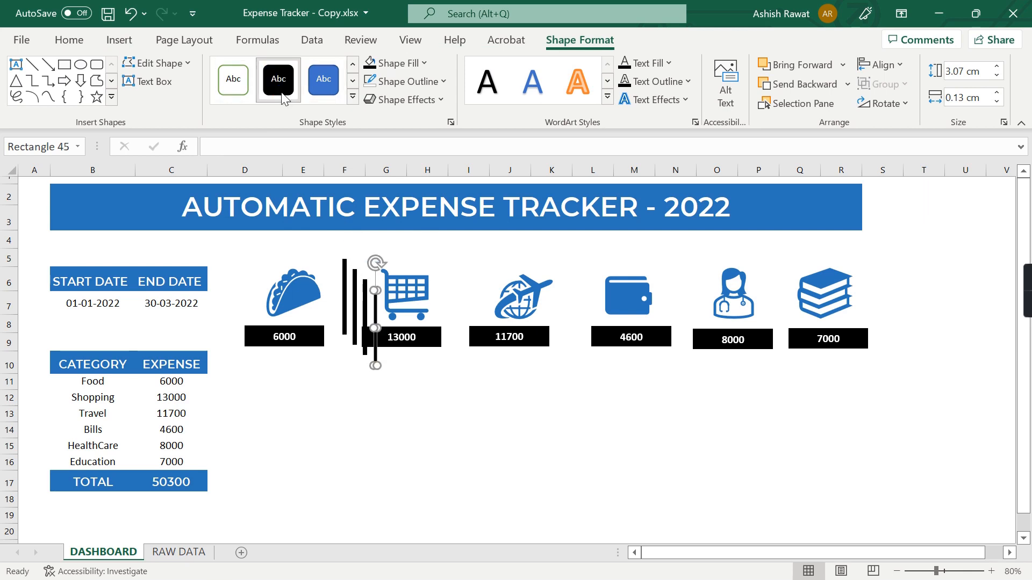
key("ctrl+d")
key("ctrl+d")
key("ctrl+d")
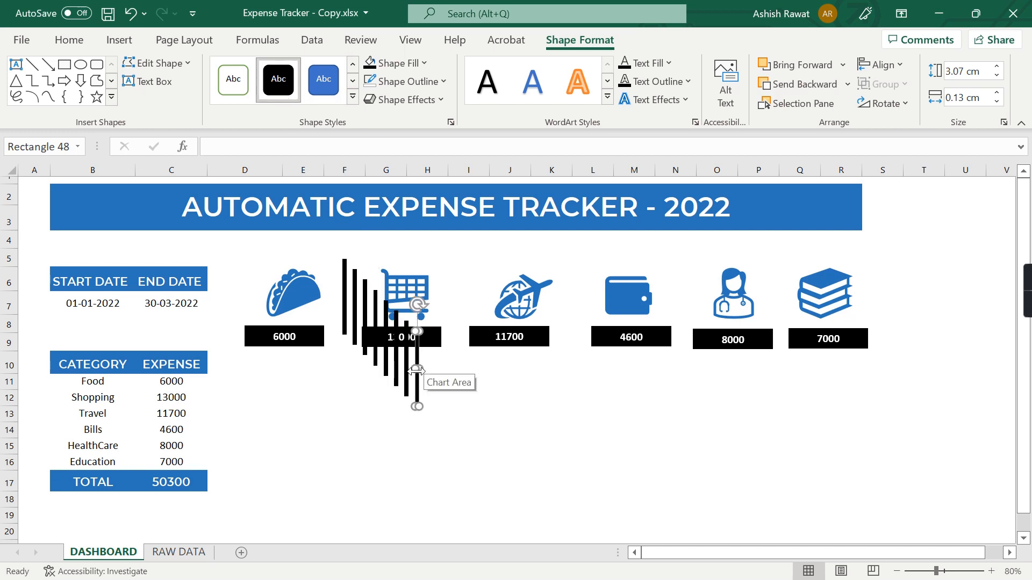
left_click_drag(417, 397, 749, 320)
left_click_drag(780, 288, 786, 291)
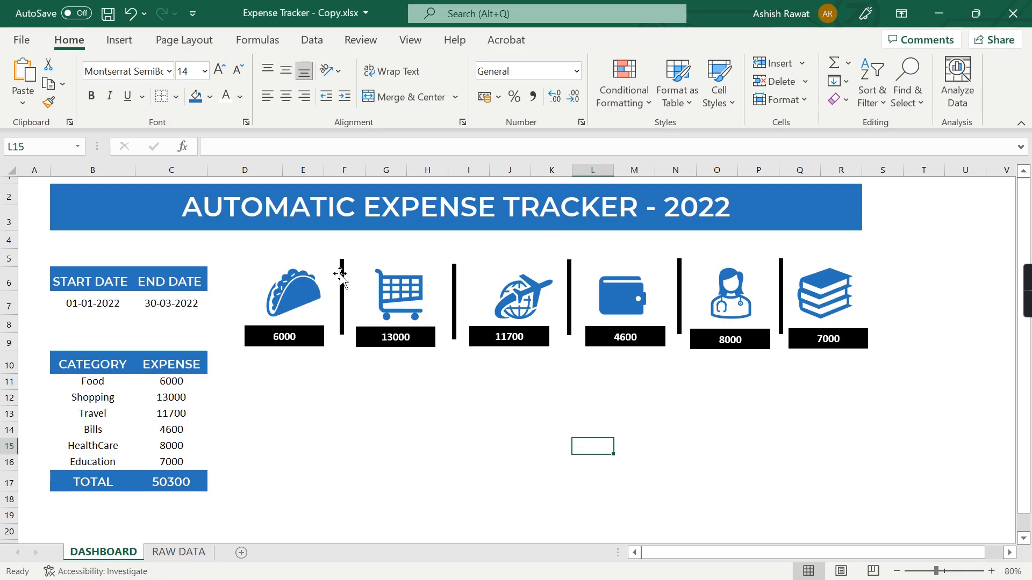
- Duplicate the first divider, rotate it to horizontal, and stretch it beneath the whole row of icons and expense values
left_click(342, 283)
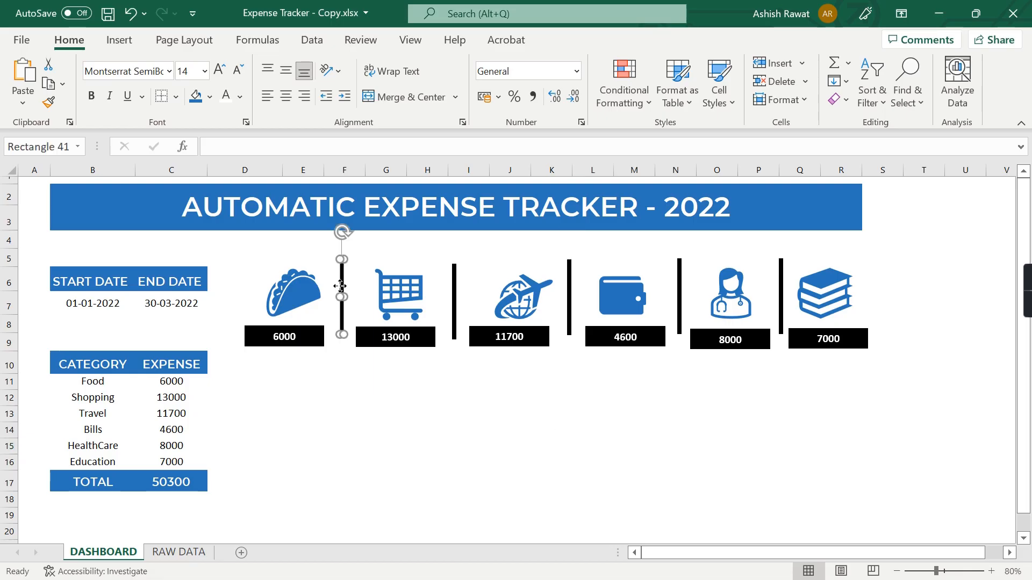
key("ctrl+d")
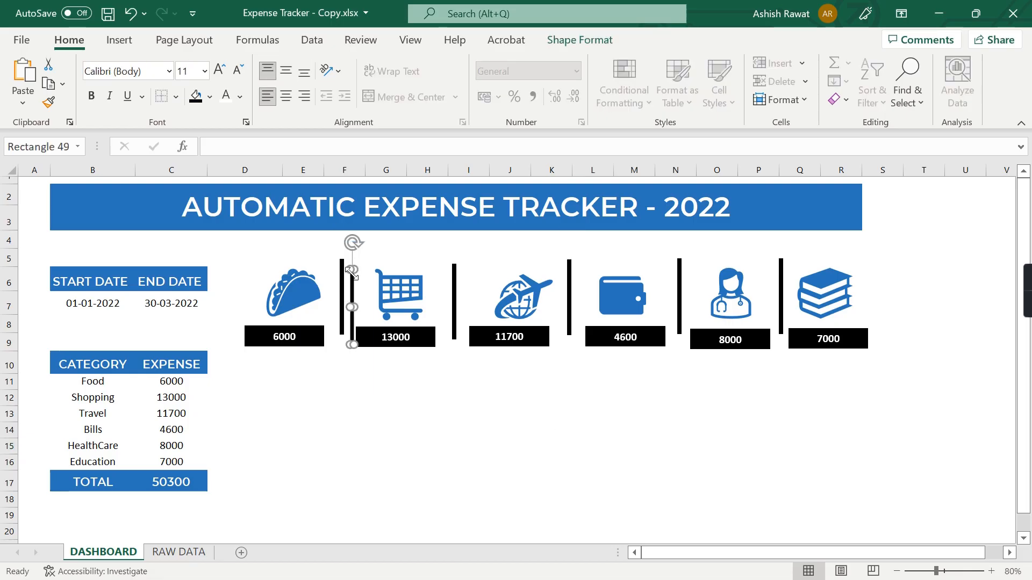
left_click_drag(354, 242, 382, 307)
left_click_drag(382, 307, 867, 364)
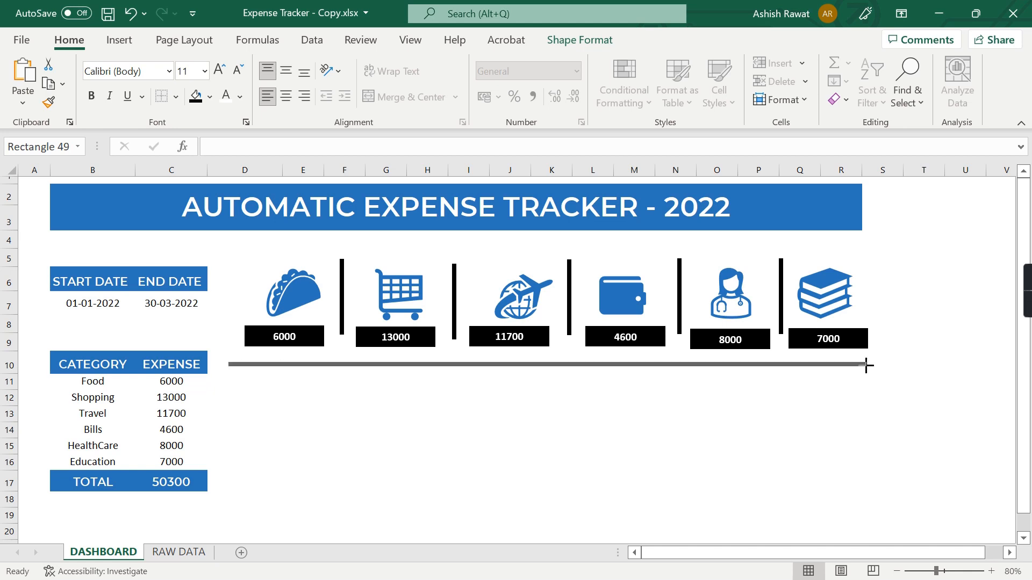
left_click(911, 285)
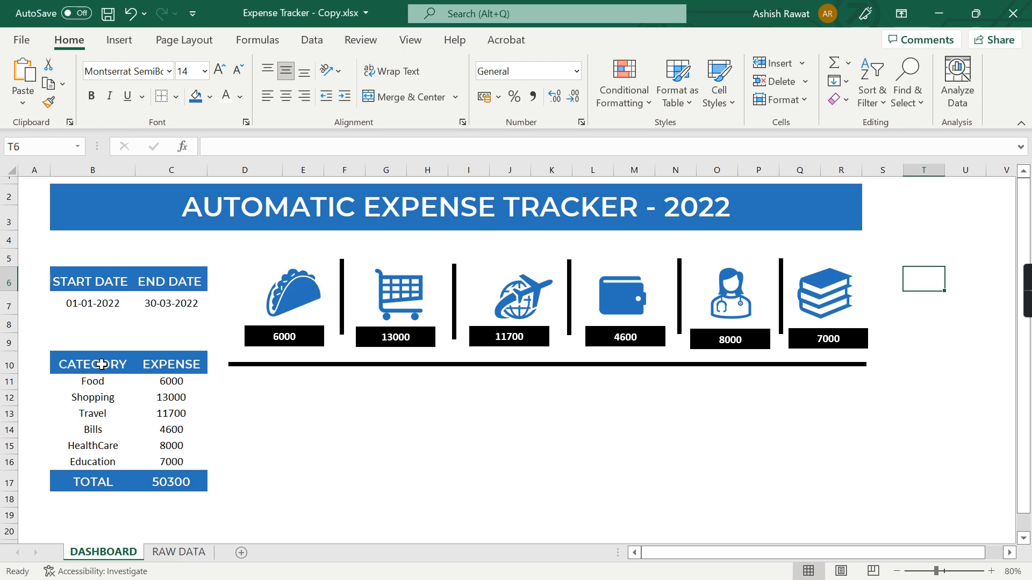
- Insert a clustered bar chart of the category expenses in B10:C16 and place it beneath the horizontal divider
left_click_drag(86, 361, 165, 460)
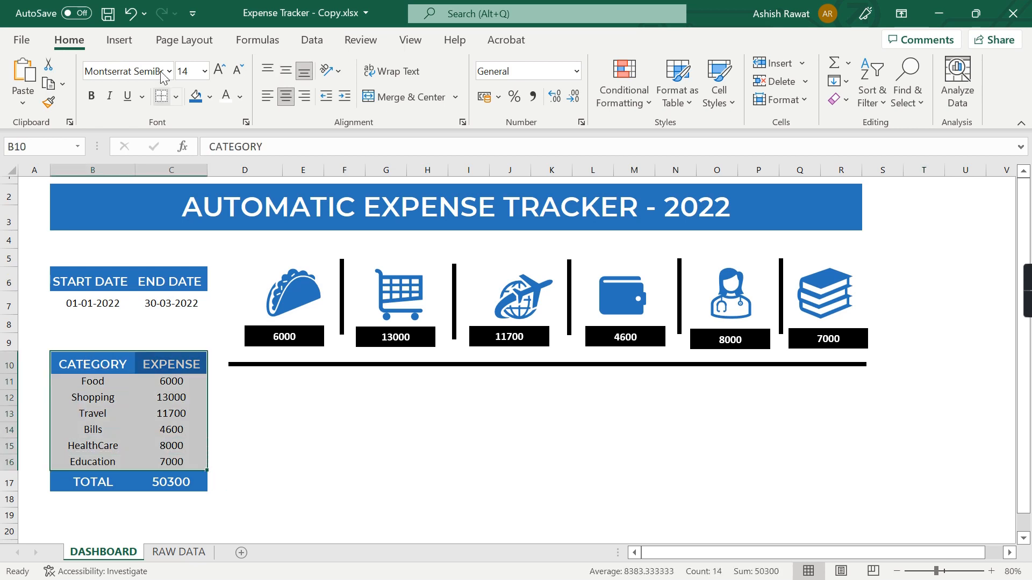
left_click(119, 40)
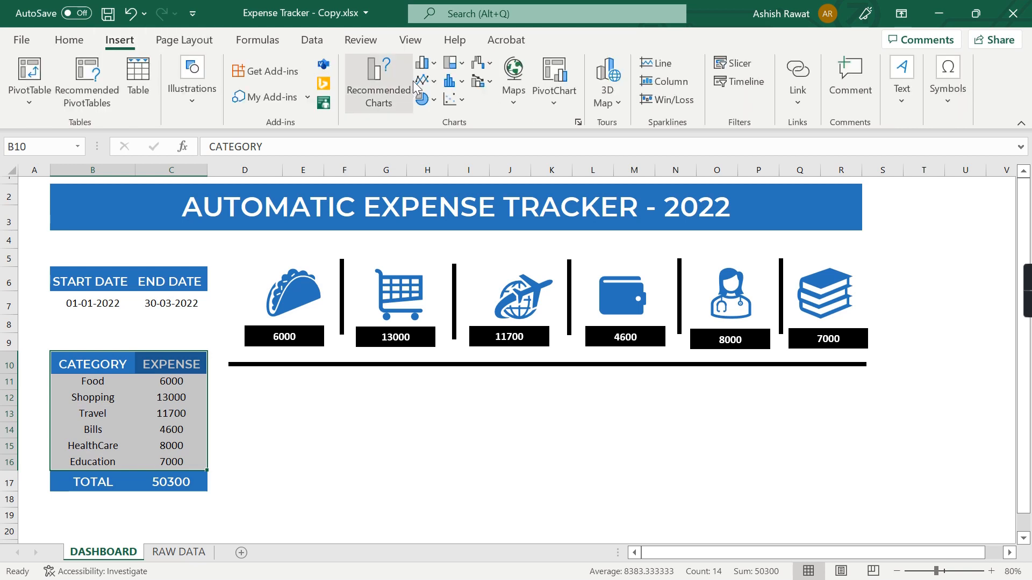
left_click(378, 98)
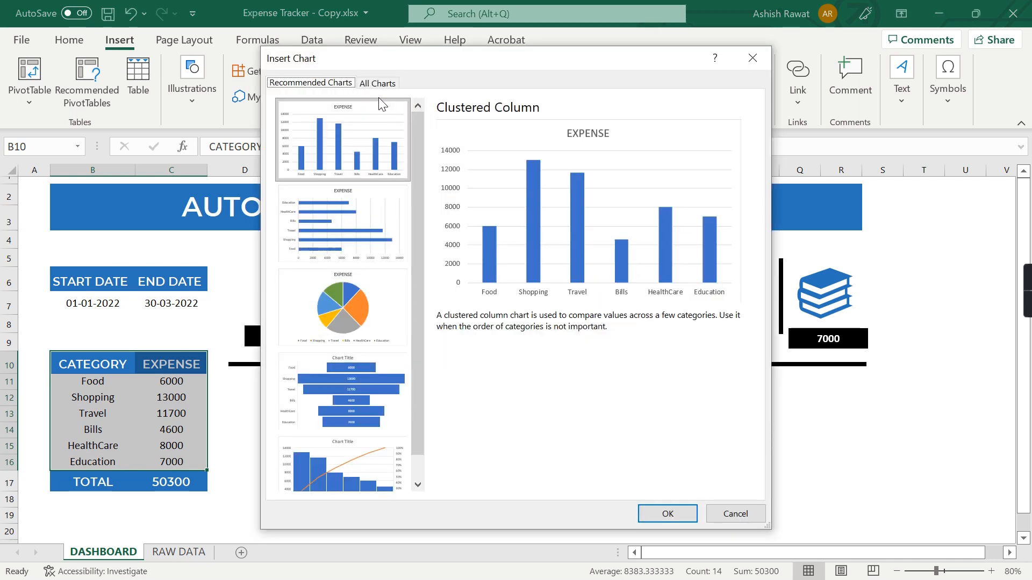
left_click(378, 226)
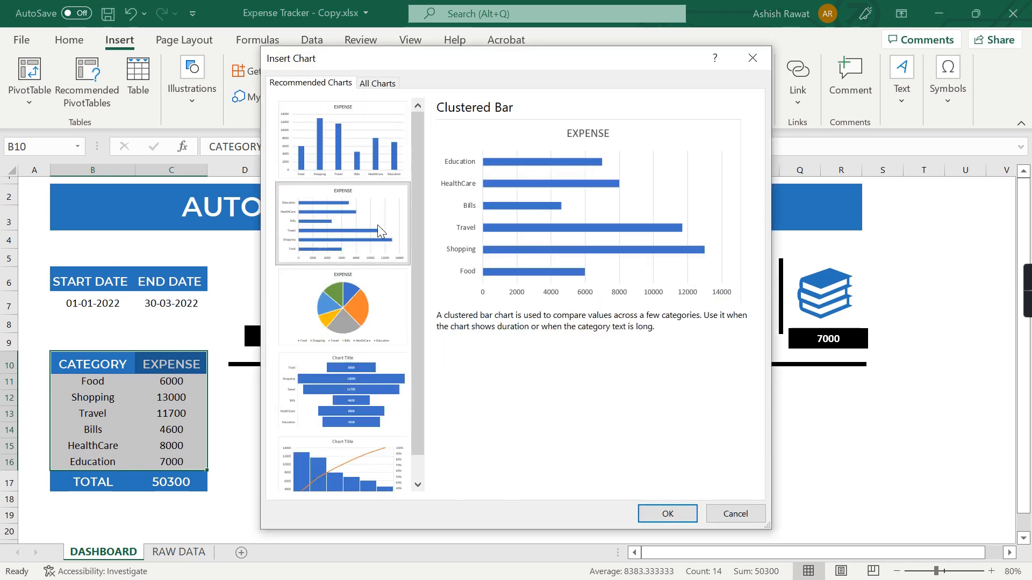
left_click(667, 514)
left_click_drag(544, 291, 418, 390)
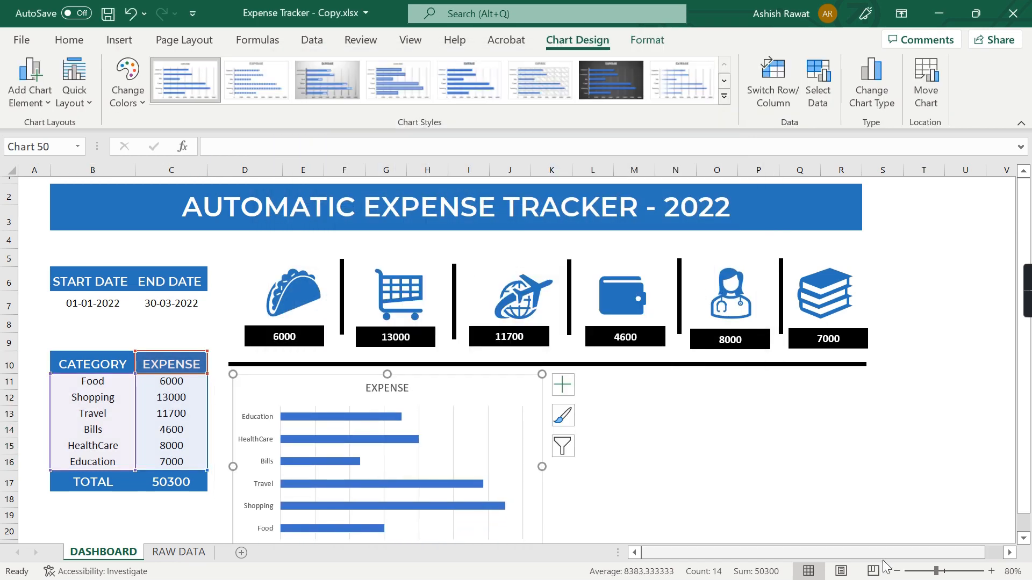
left_click(895, 571)
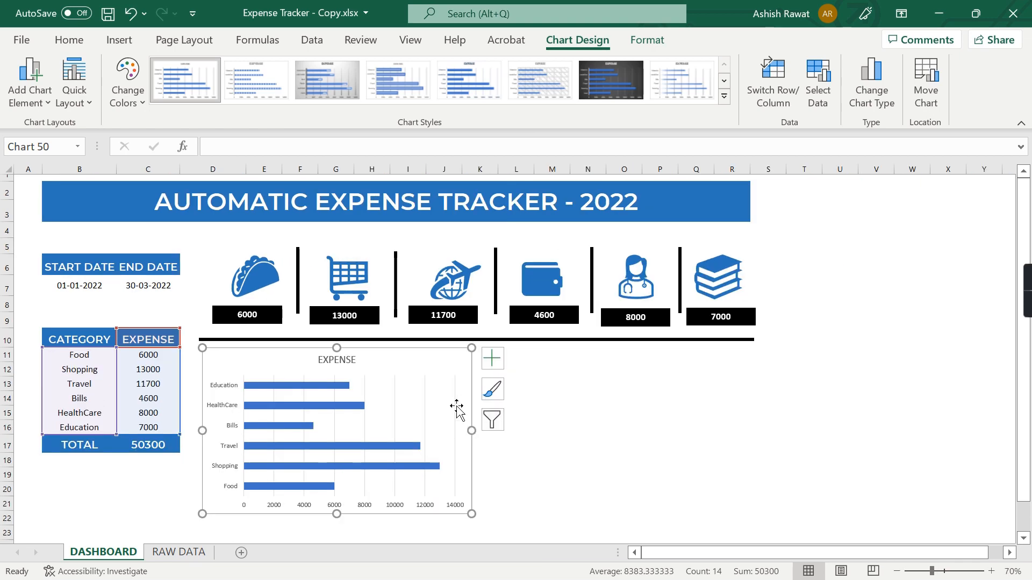
- Delete the vertical gridlines from the expense bar chart
left_click(422, 410)
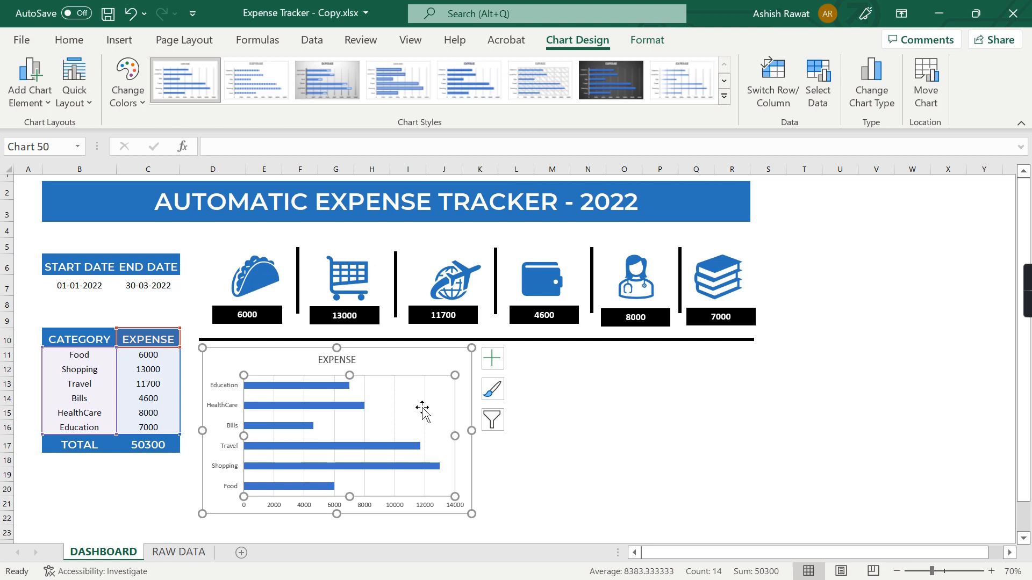
left_click(425, 408)
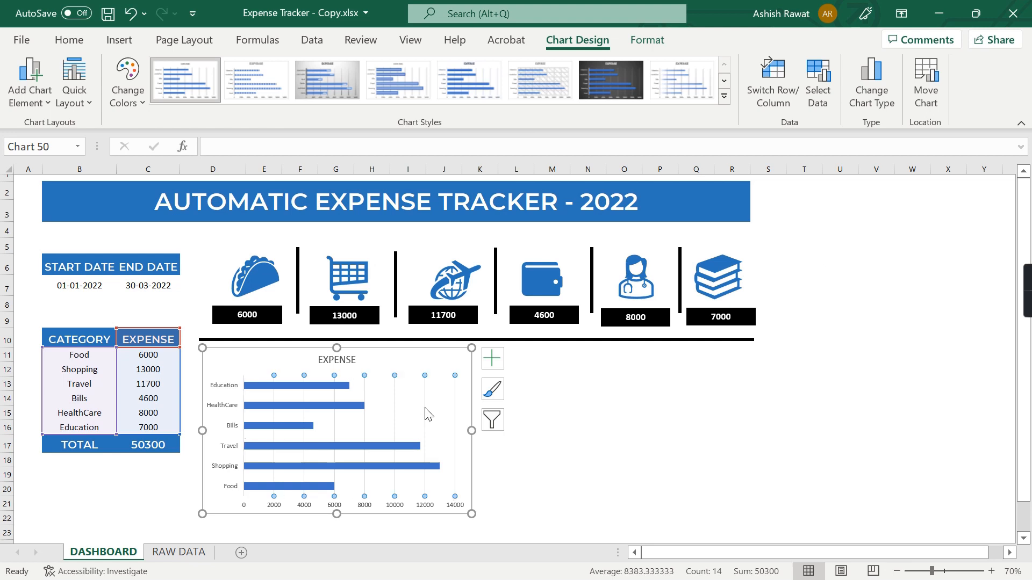
key("Delete")
- Thicken the chart's bars by setting the data series gap width to 42%
left_click(359, 409)
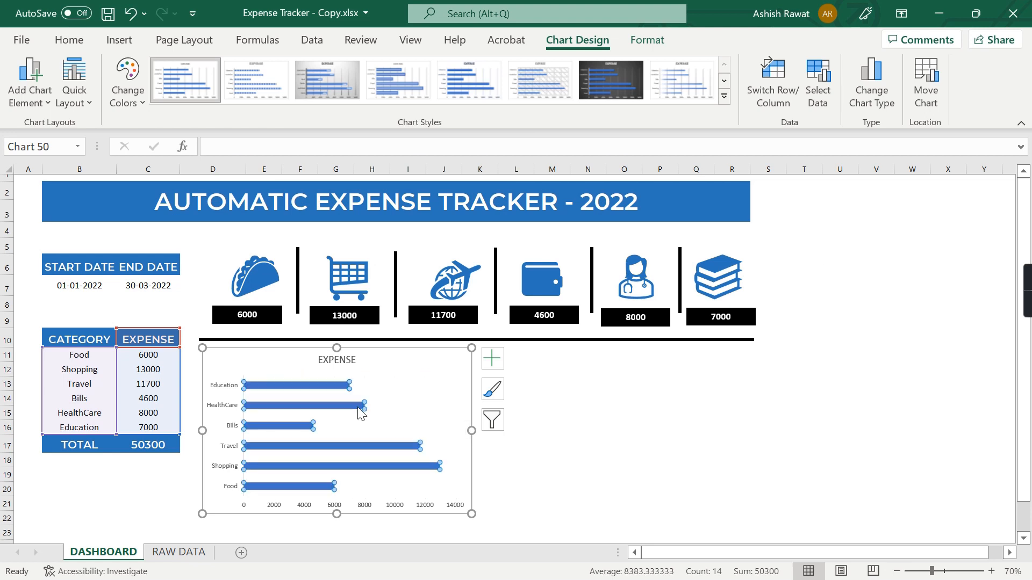
left_click(497, 371)
left_click(498, 374)
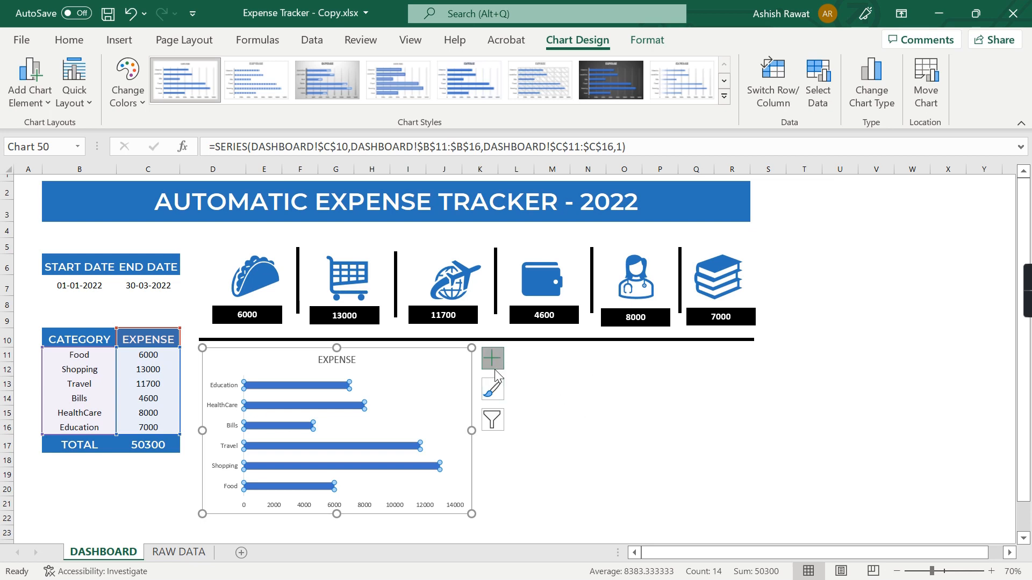
left_click(495, 369)
left_click(492, 393)
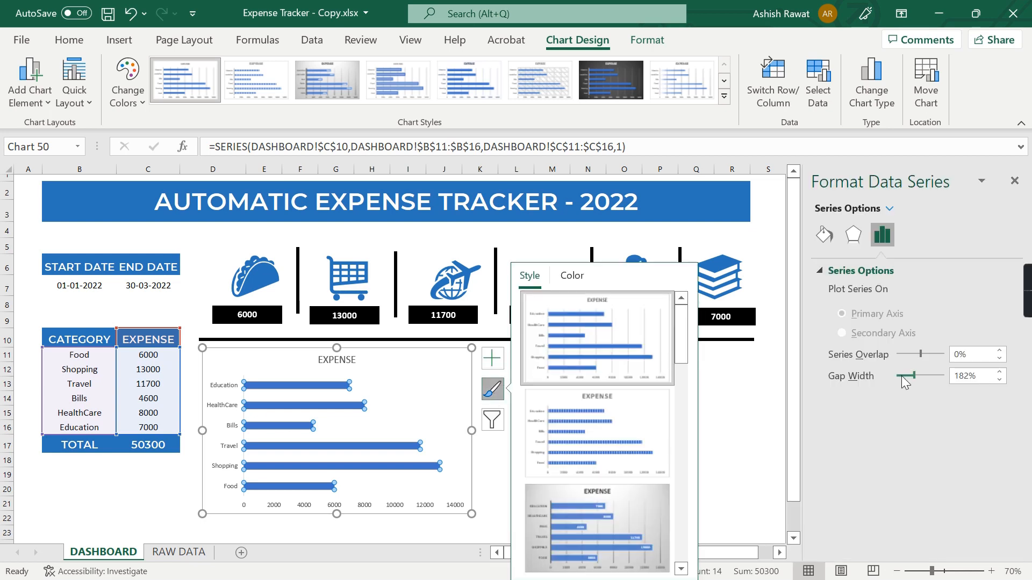
left_click_drag(903, 378, 900, 377)
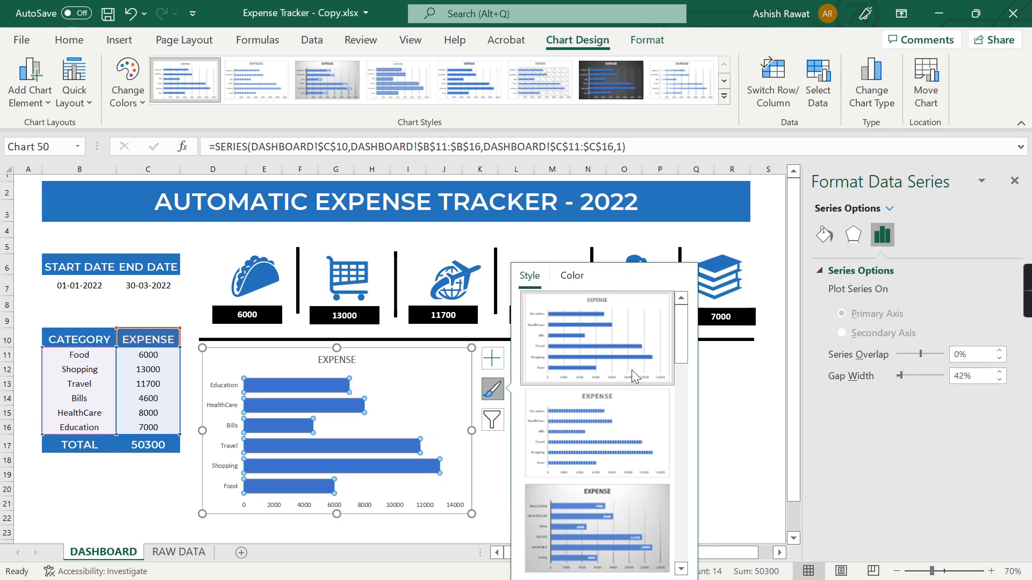
left_click(713, 426)
- Delete the chart's horizontal value axis and set the category axis labels to font size 12
left_click(363, 512)
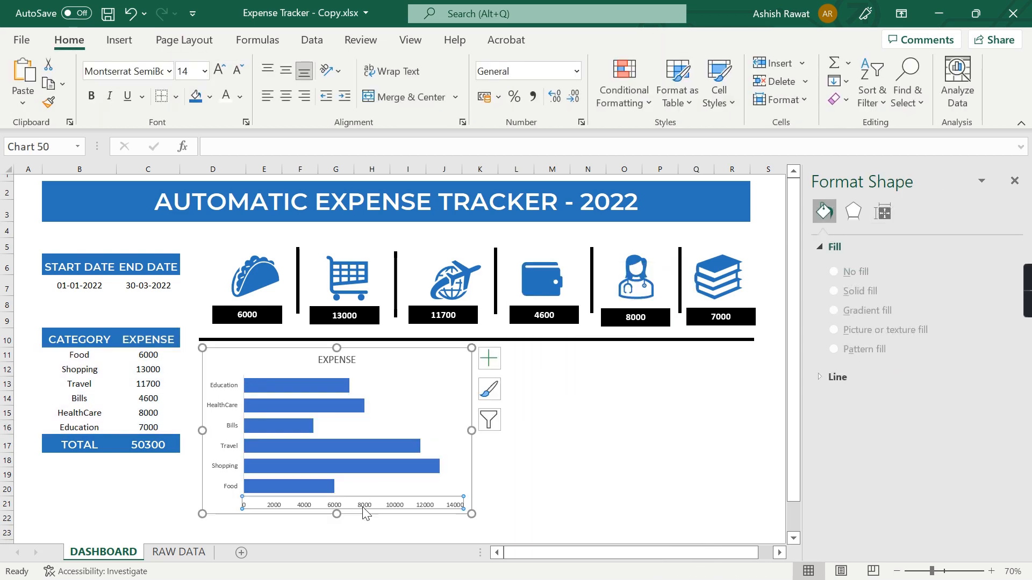
key("Delete")
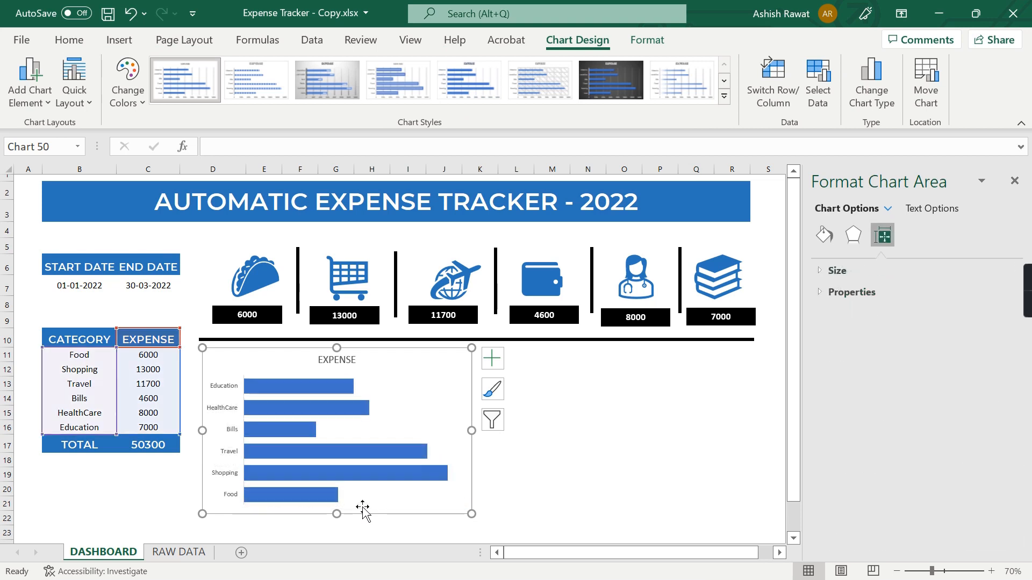
left_click(224, 387)
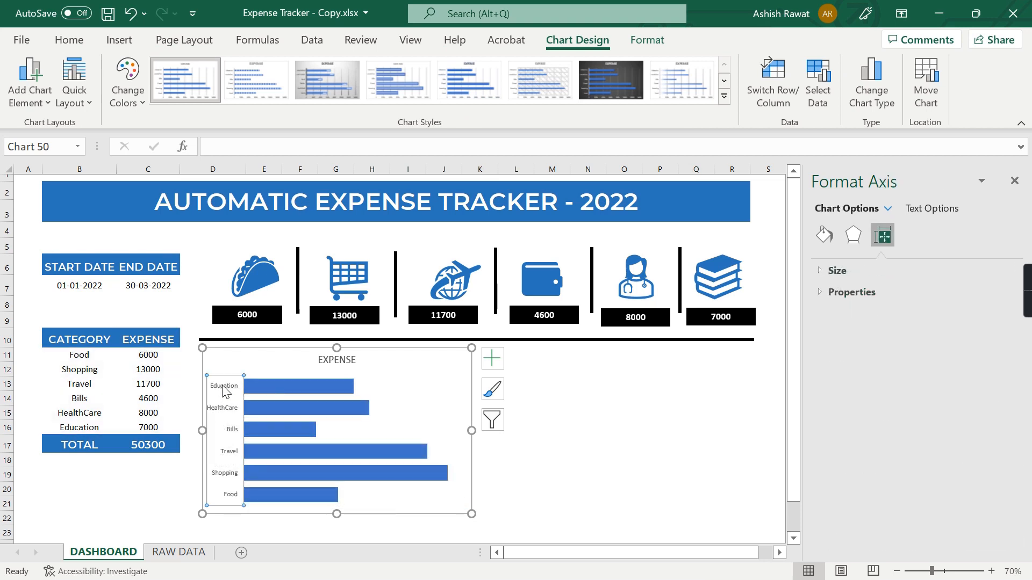
left_click(69, 40)
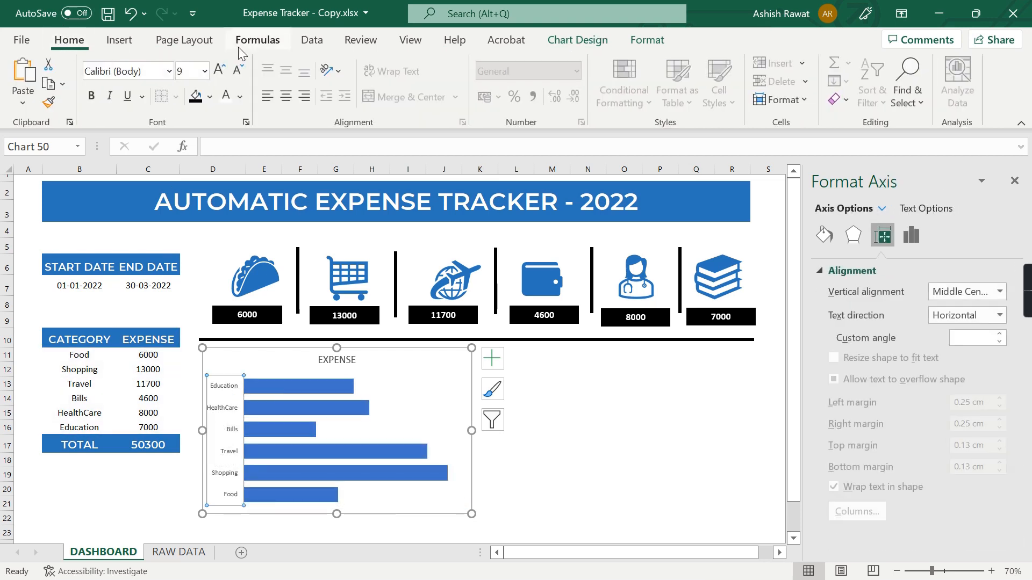
left_click(190, 71)
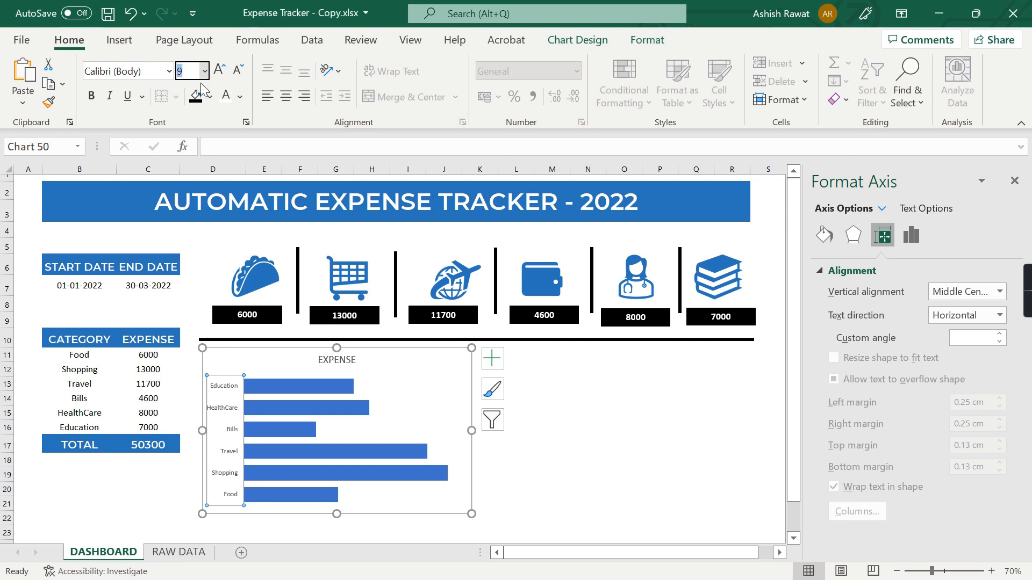
type("12")
key("Return")
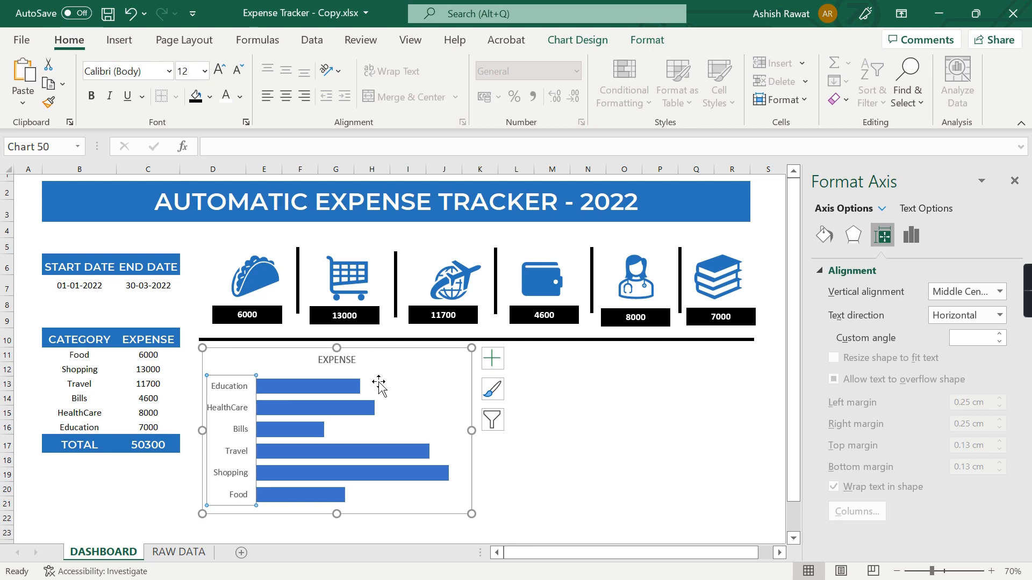
- Add data labels to the chart's bars and set their font size to 13
left_click(338, 385)
right_click(339, 384)
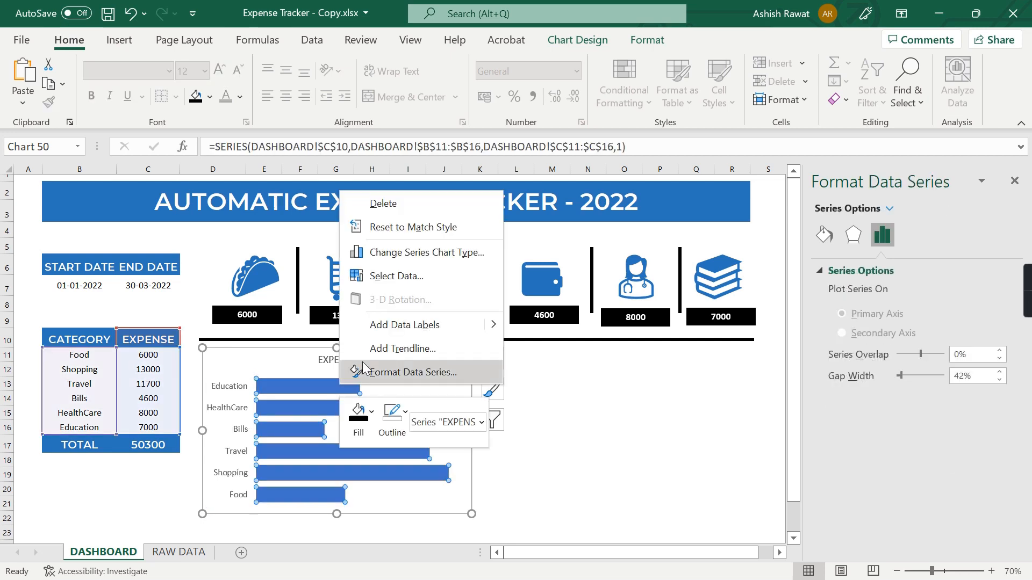
left_click(441, 328)
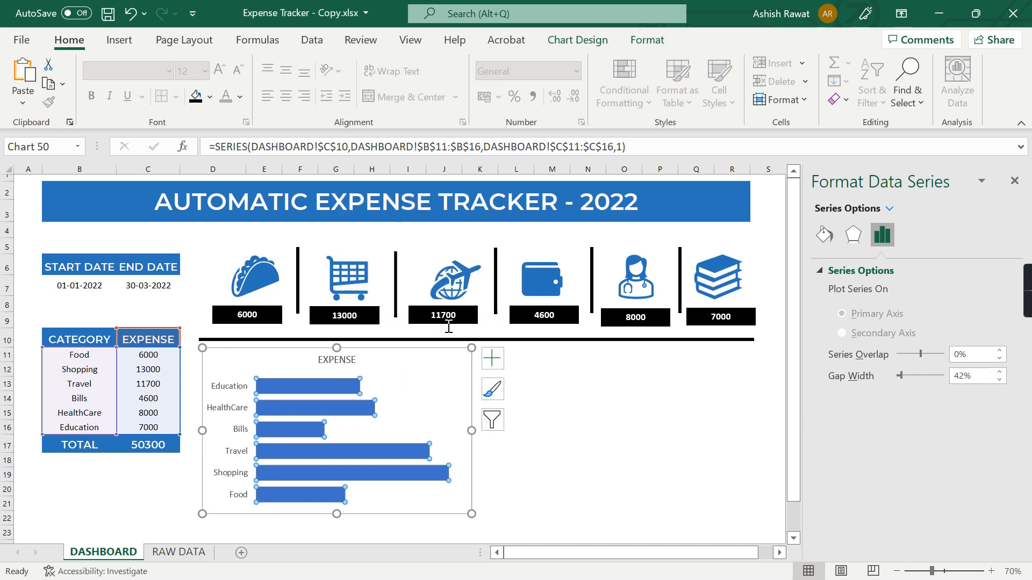
left_click(371, 386)
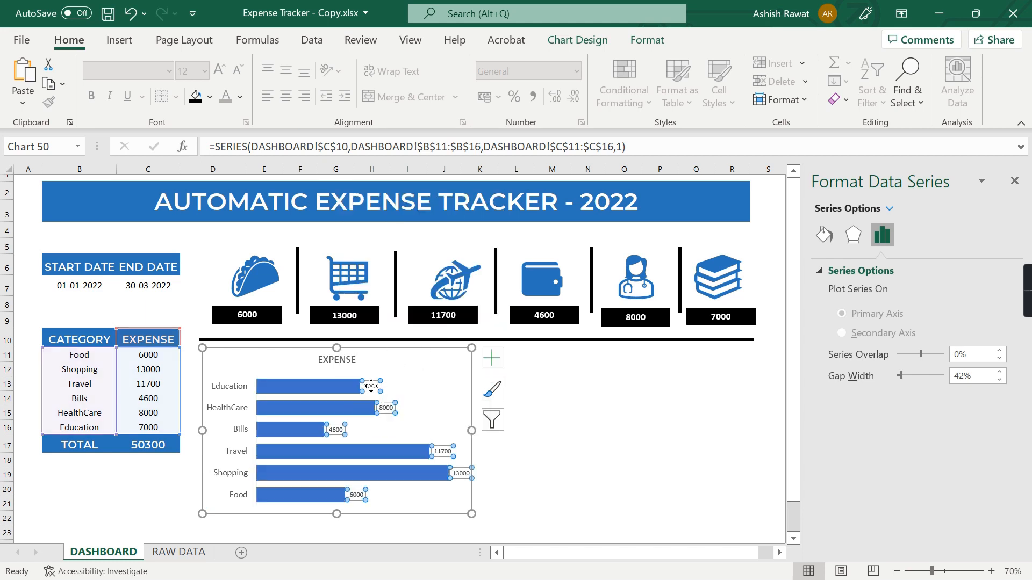
left_click(189, 75)
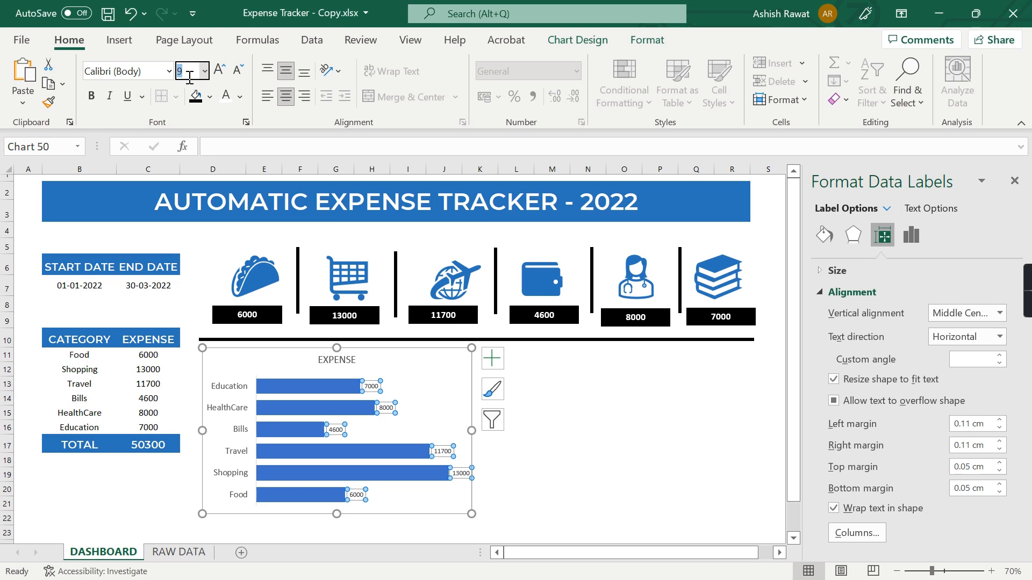
type("13")
key("Return")
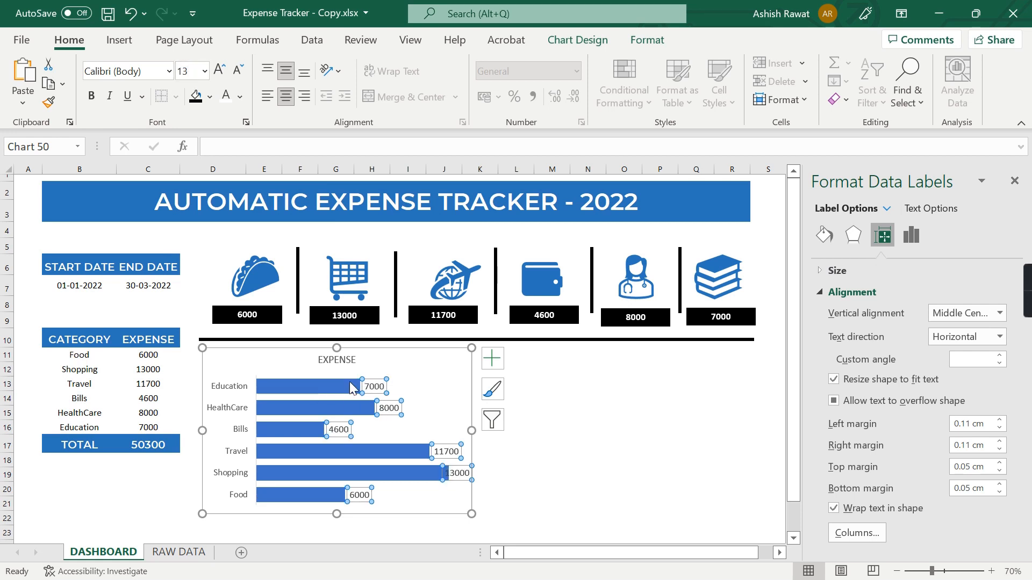
- Make the chart's data labels bold with a black fill and white text
mouse_move(349, 381)
key("ctrl+b")
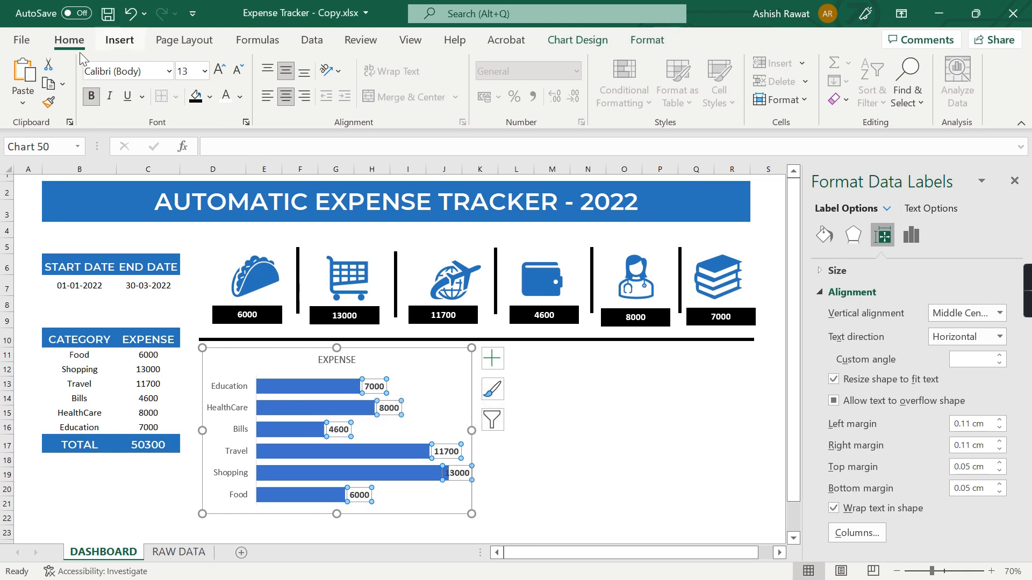
left_click(197, 99)
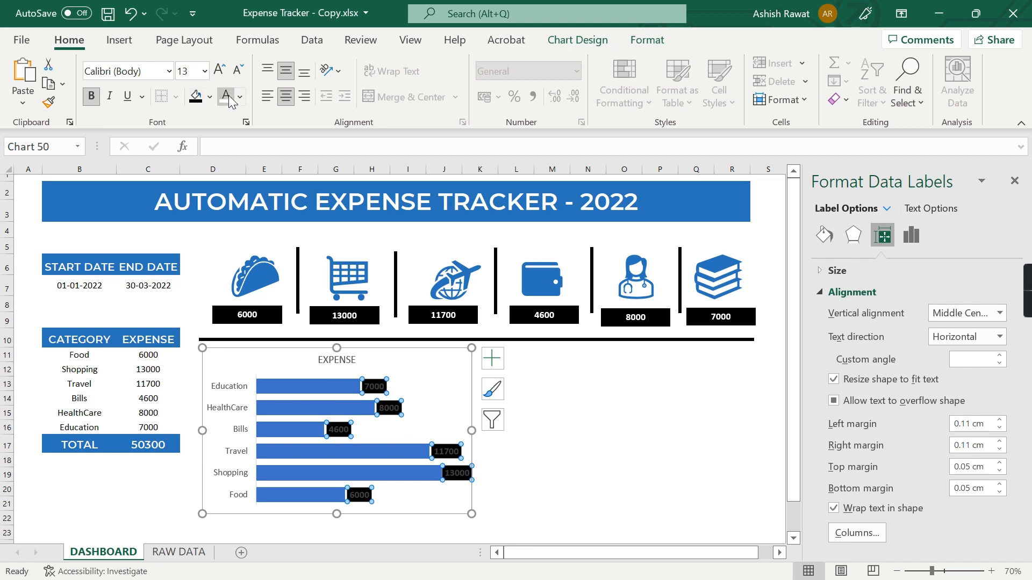
left_click(231, 101)
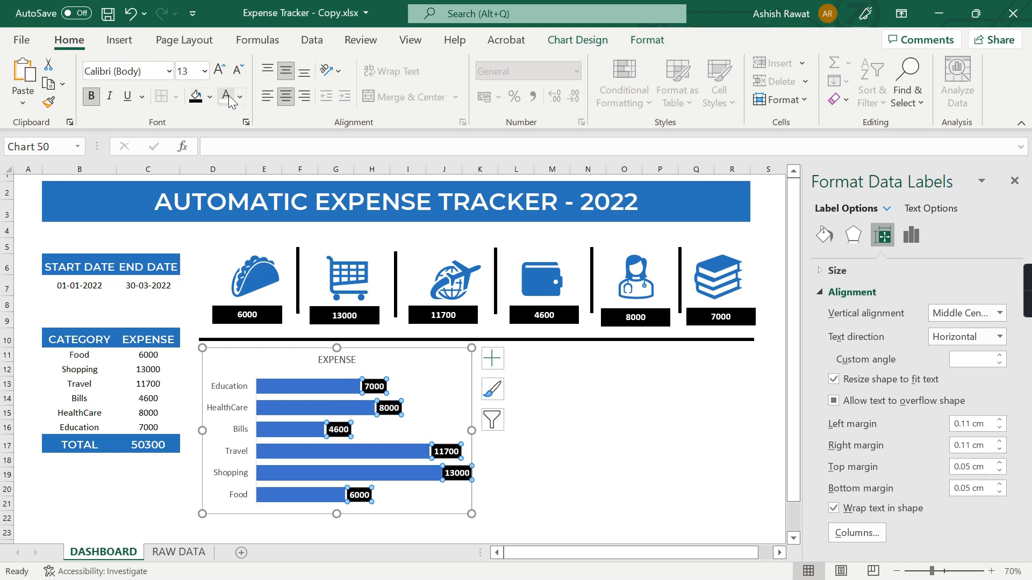
left_click(600, 426)
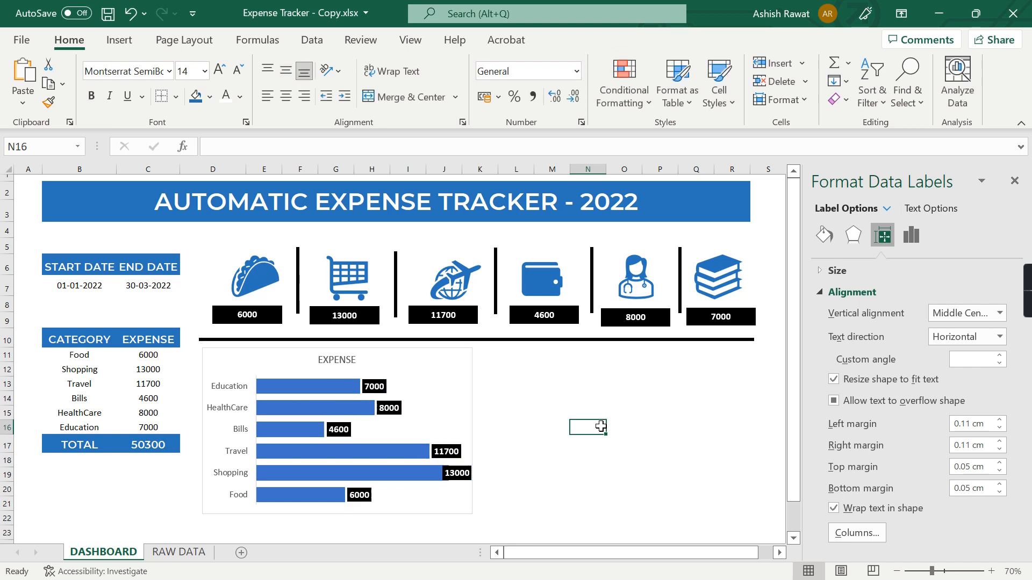
- Remove the outline around the expense bar chart and close the formatting pane
left_click(430, 373)
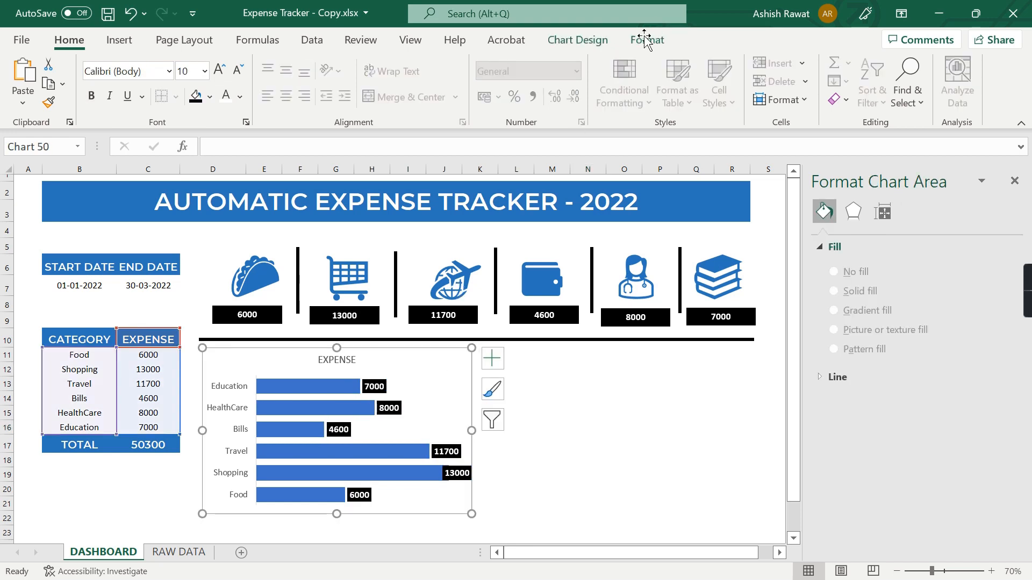
left_click(645, 43)
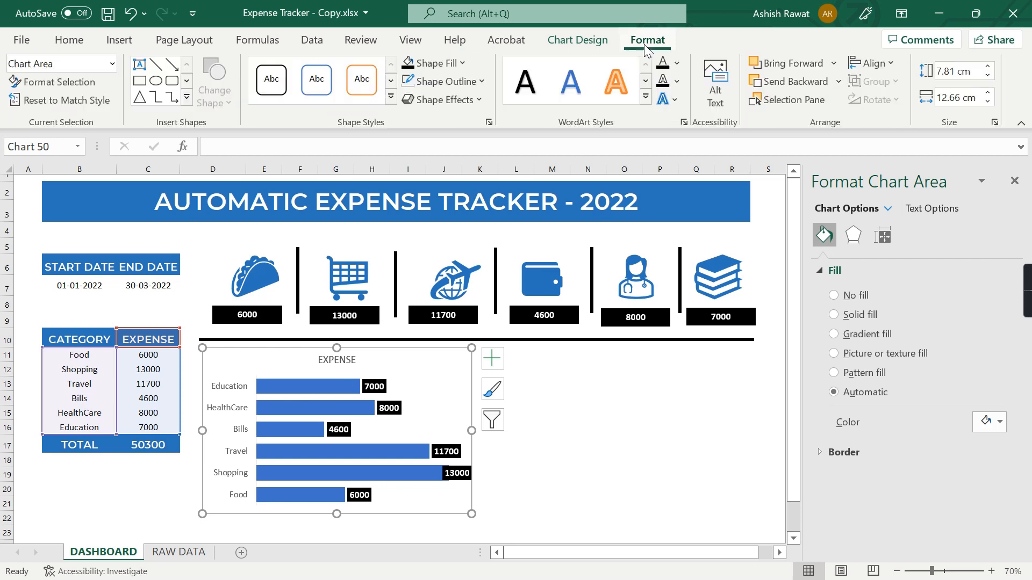
left_click(482, 82)
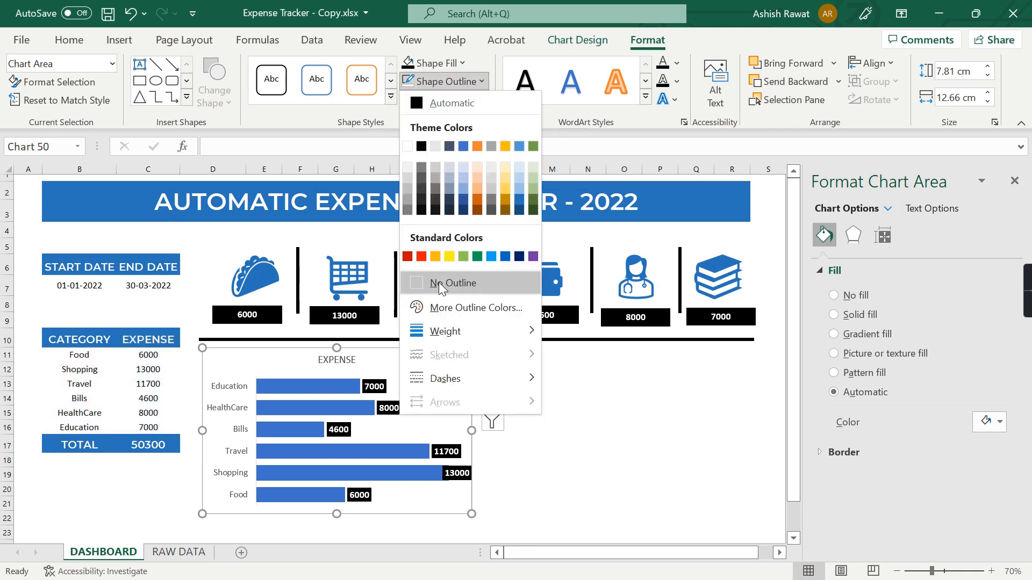
left_click(439, 282)
left_click(535, 419)
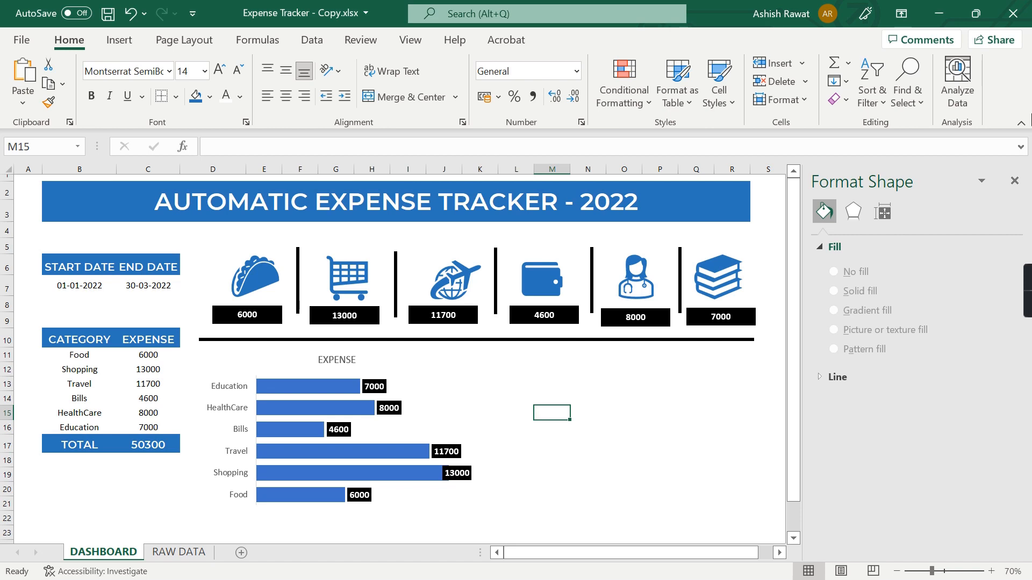
left_click(1014, 180)
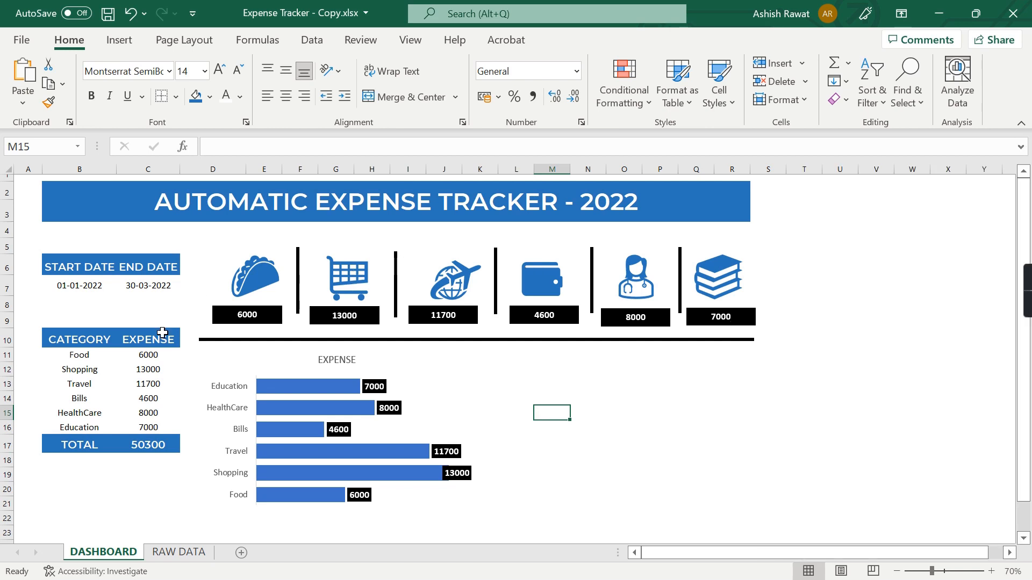
- Widen column D so that the expense bar chart stretches with it, and select the chart
left_click(159, 356)
key("Right")
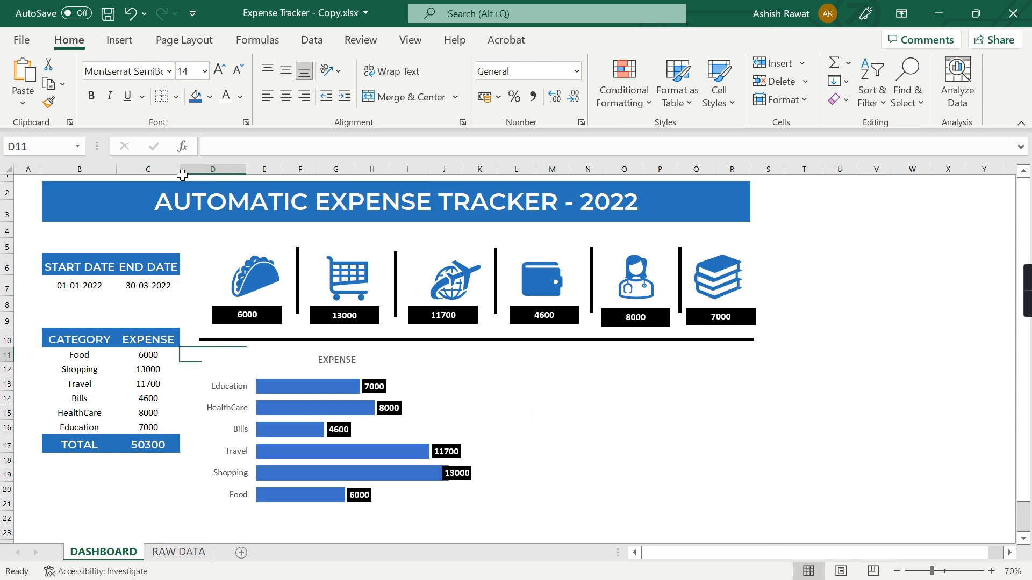
left_click_drag(246, 169, 287, 169)
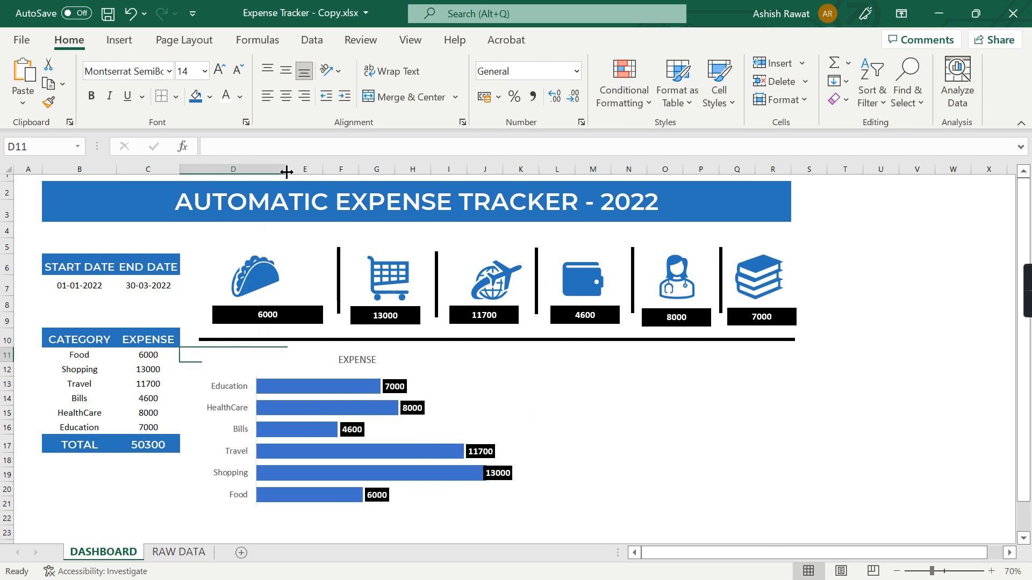
left_click(303, 371)
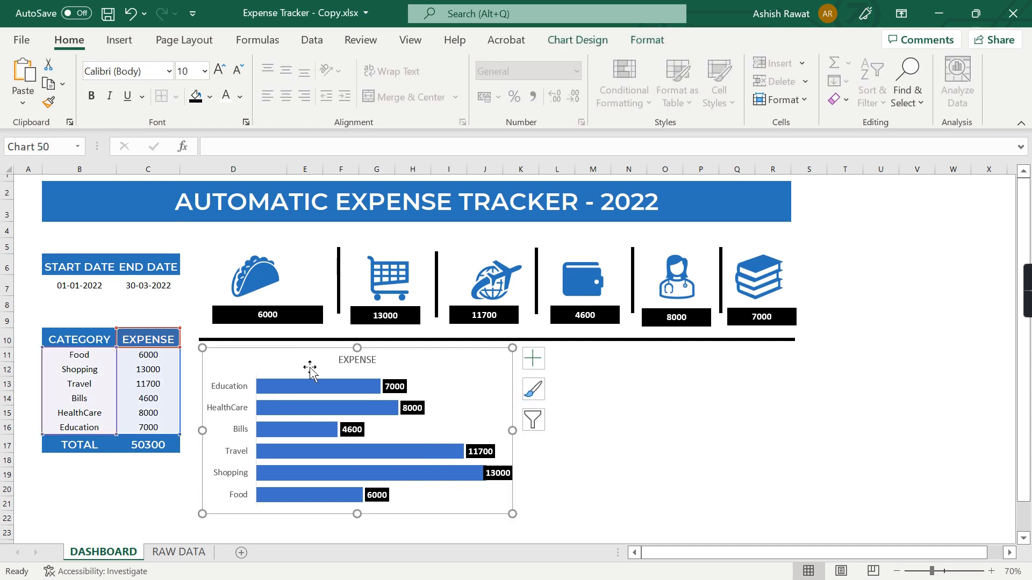
- Move the expense bar chart to the right, clear of the column D cells beside the category table
left_click_drag(307, 368, 458, 371)
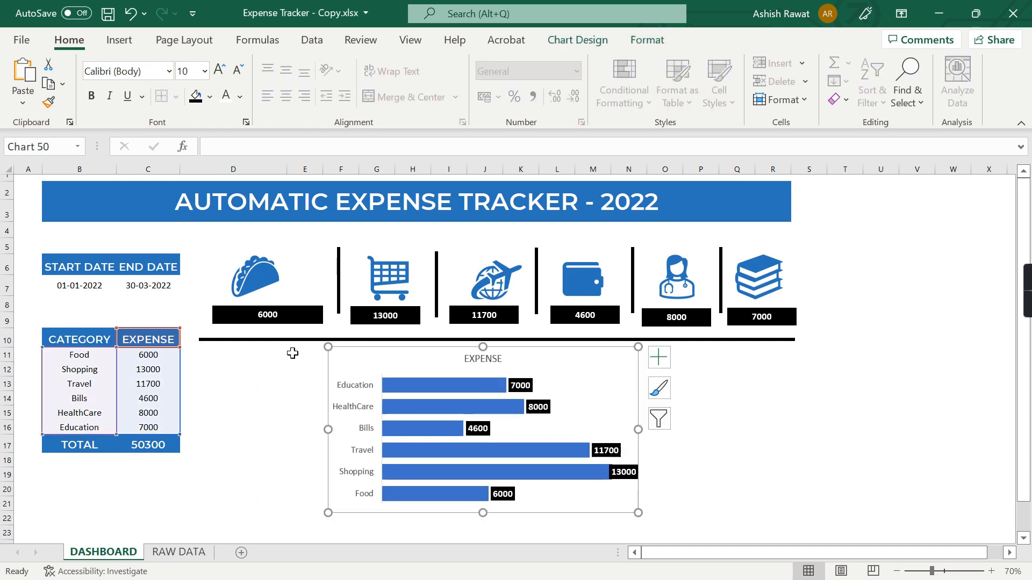
type("C")
key("Escape")
left_click(236, 353)
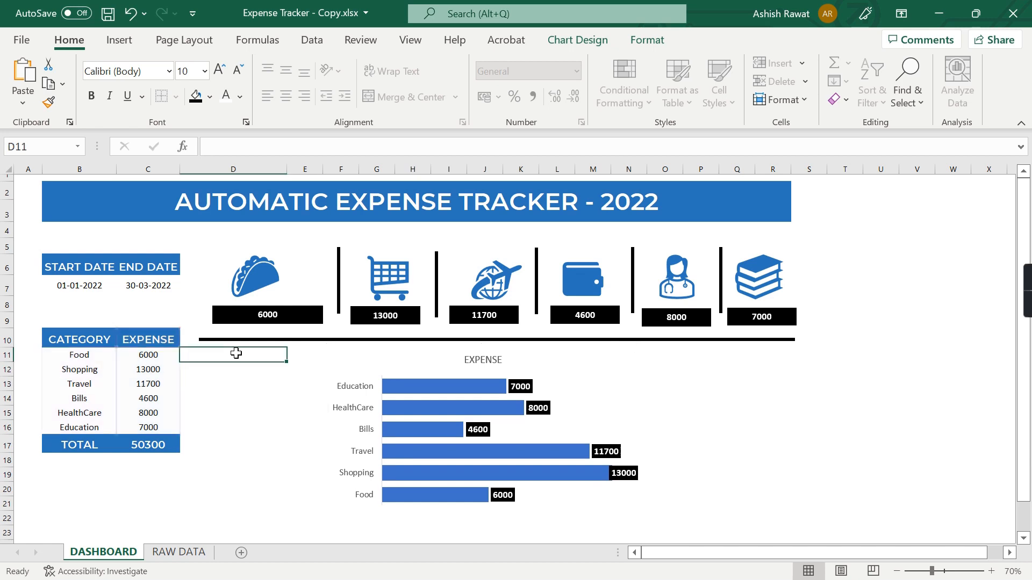
- Enter the formula =C11/$C$17 in D11 to calculate Food's share of the total expense
key("Left")
key("Down")
key("Up")
key("Right")
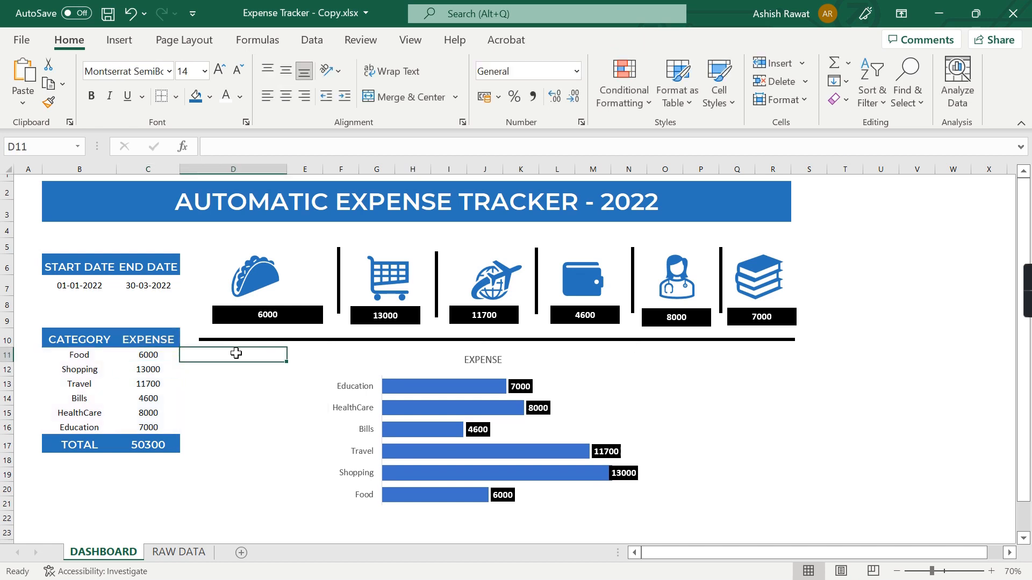
type("=")
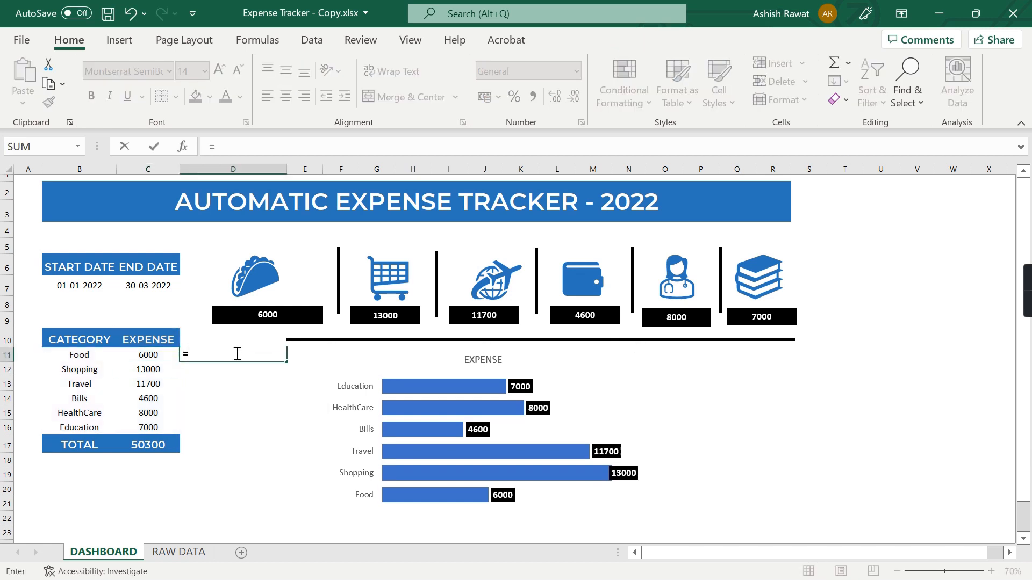
key("Left")
type("/")
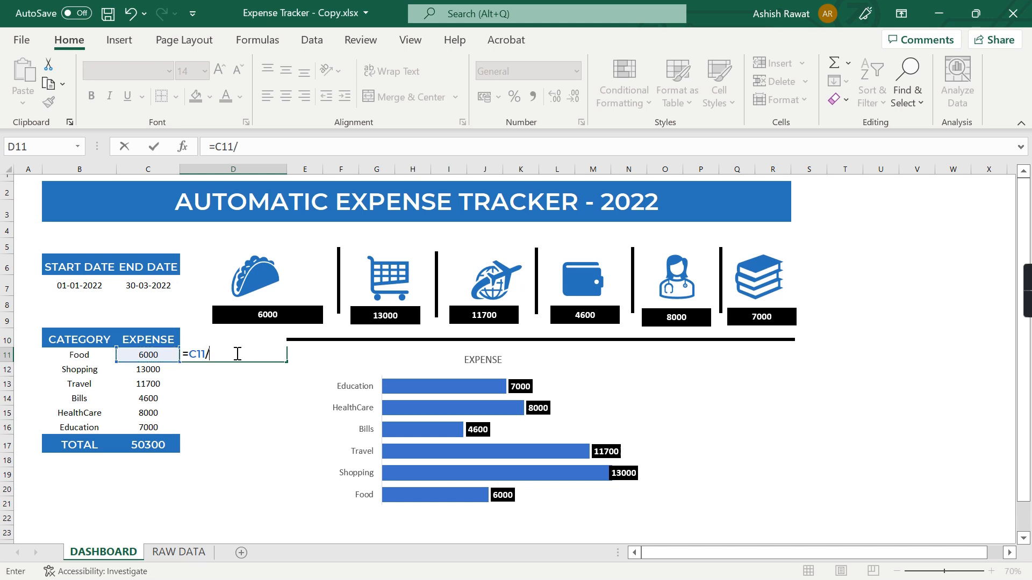
left_click(151, 448)
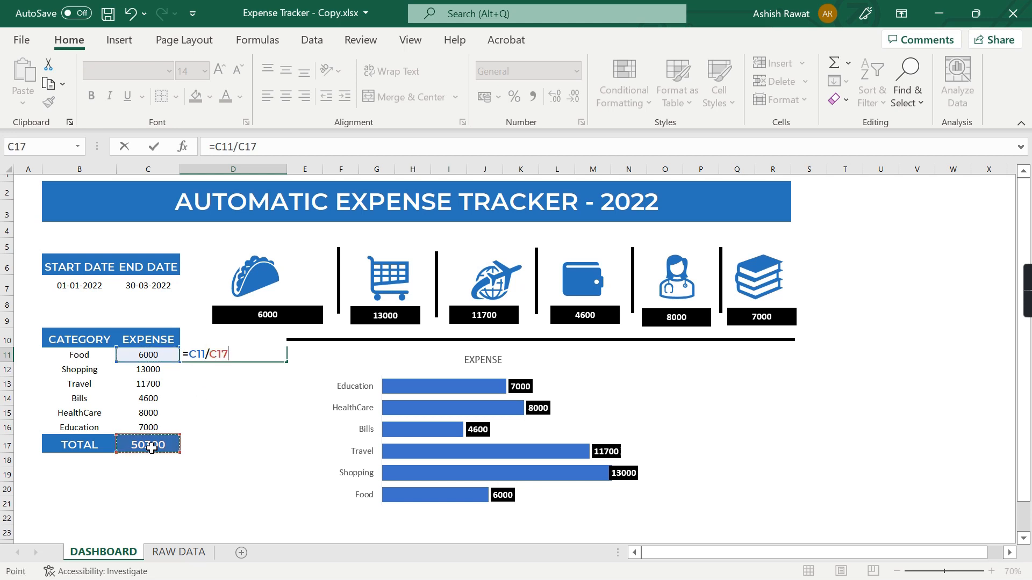
key("F4")
key("Return")
key("Up")
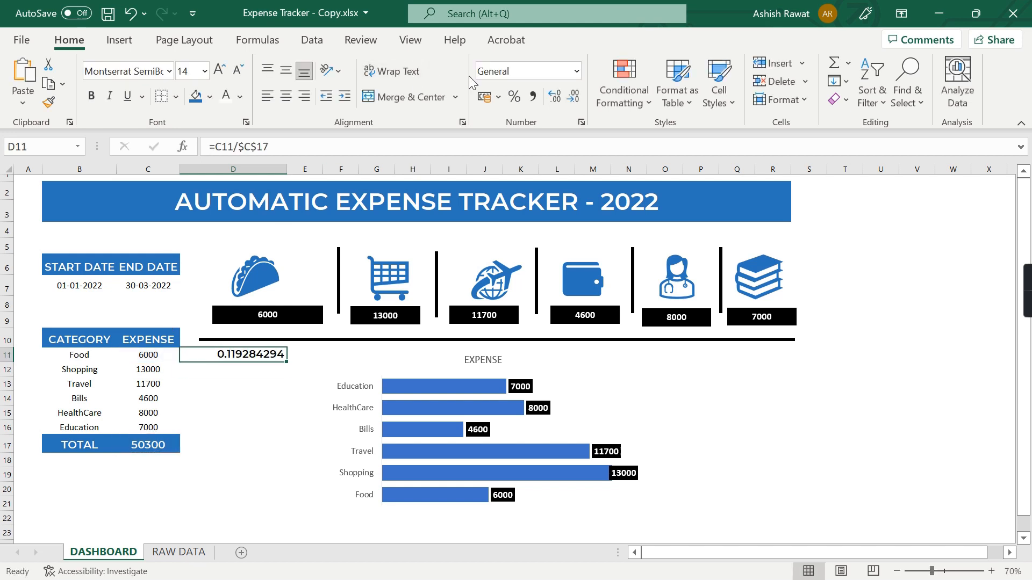
- Format D11 as a percentage and fill its formula down through D16
left_click(514, 97)
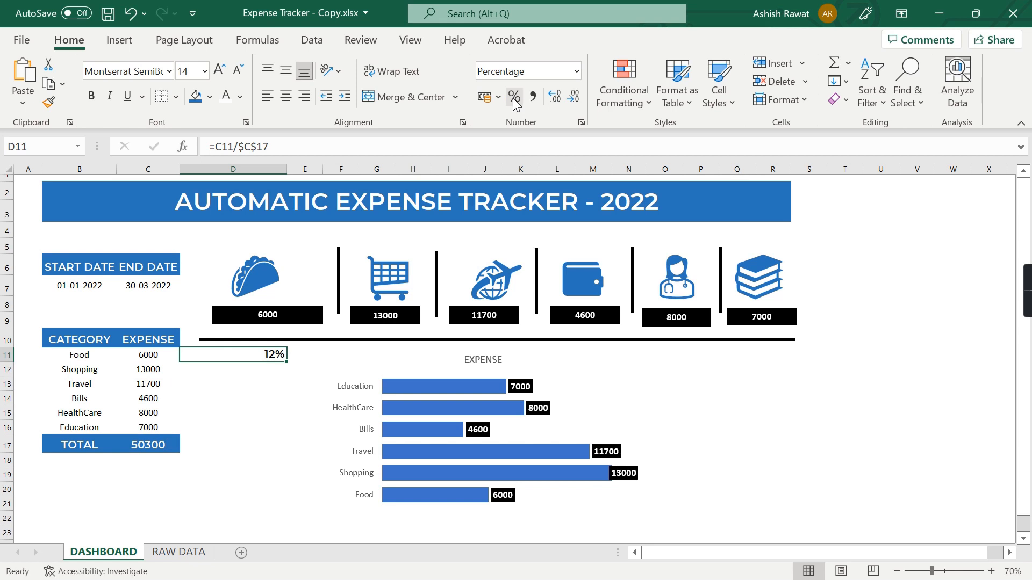
key("shift+Down")
key("shift+Down")
key("shift+Down")
key("shift+Down")
key("shift+Down")
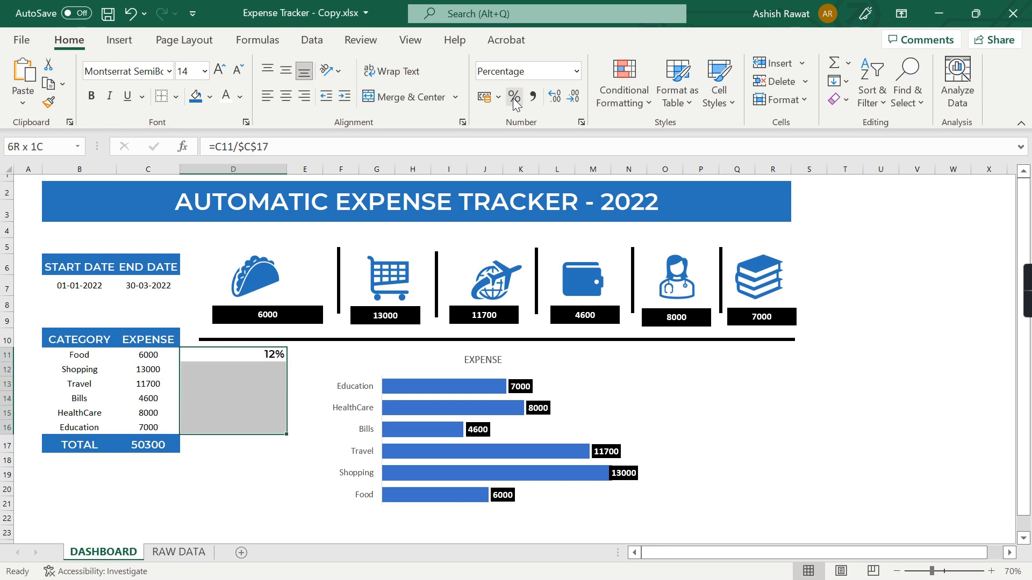
key("ctrl+d")
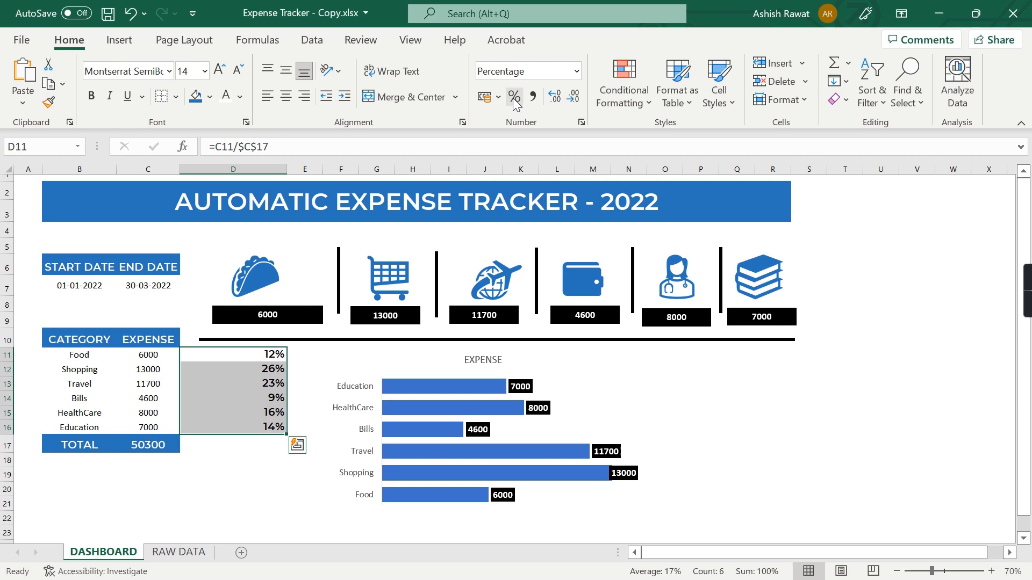
left_click(78, 340)
left_click_drag(76, 365, 84, 442)
key("ctrl+z")
- Insert a 2-D pie chart from B10:B16 and D10:D16 and move it to the right of the bar chart
left_click_drag(89, 343, 86, 429)
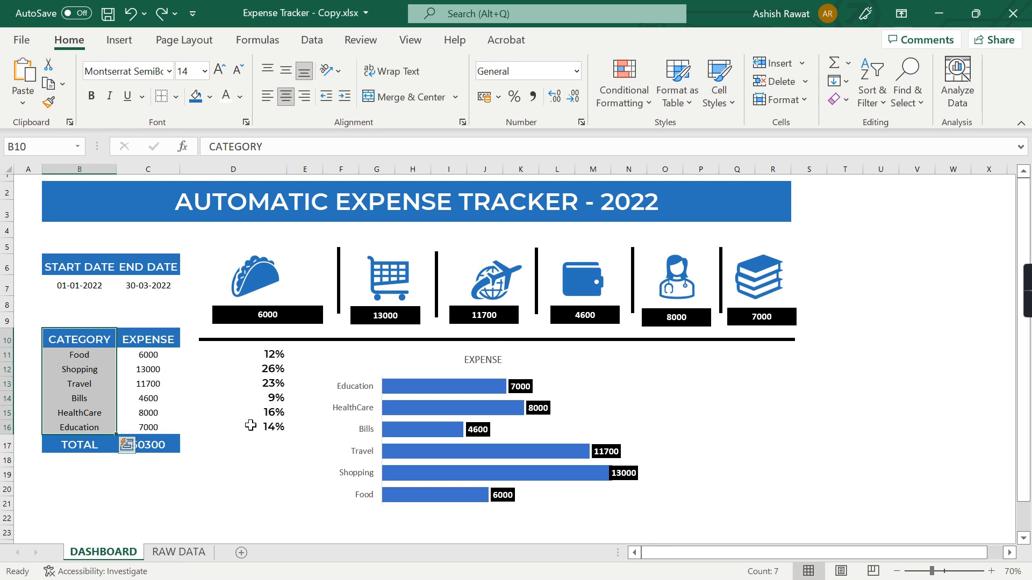
left_click_drag(249, 425, 254, 344, "ctrl")
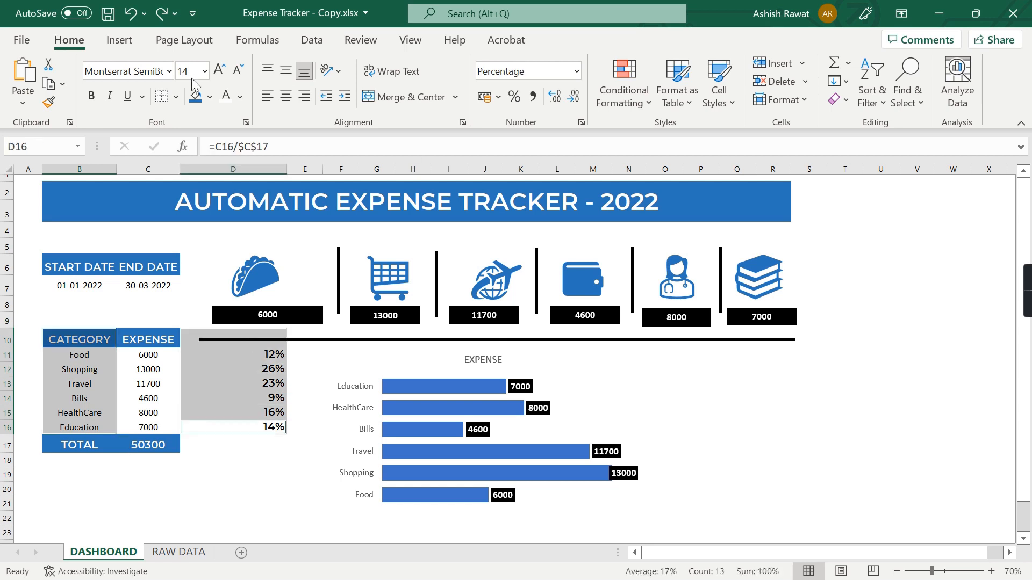
left_click(132, 42)
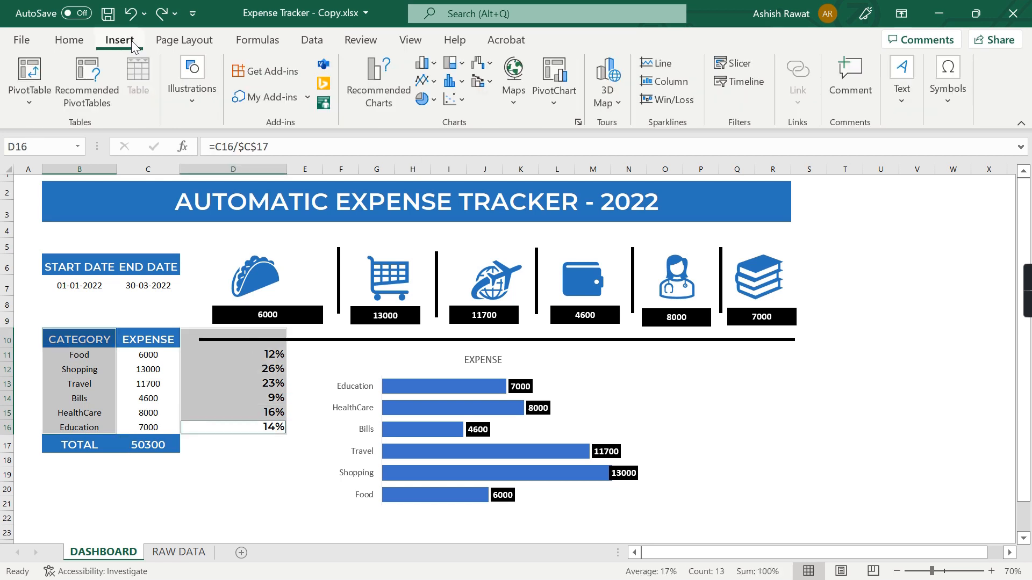
left_click(424, 100)
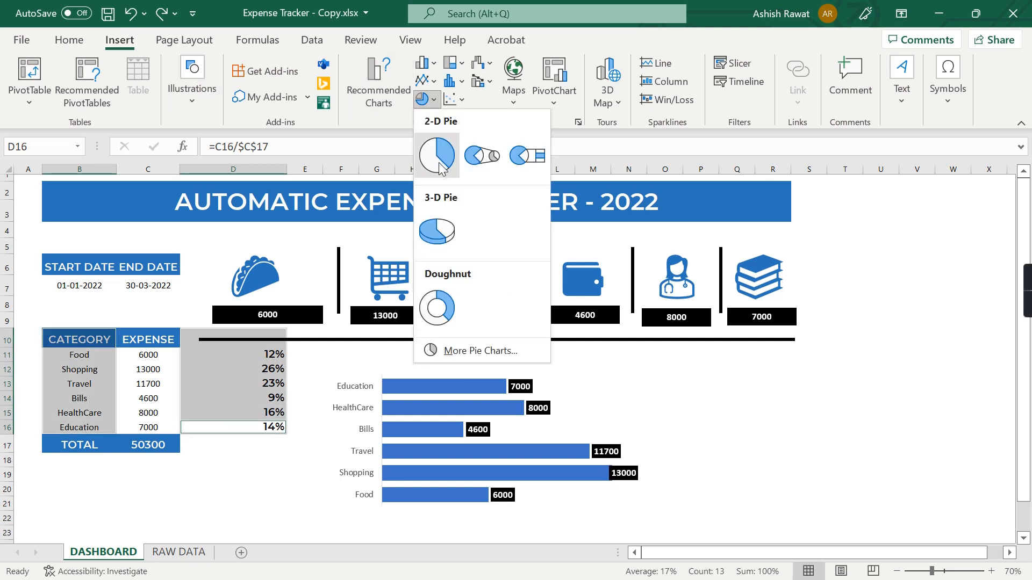
left_click(438, 156)
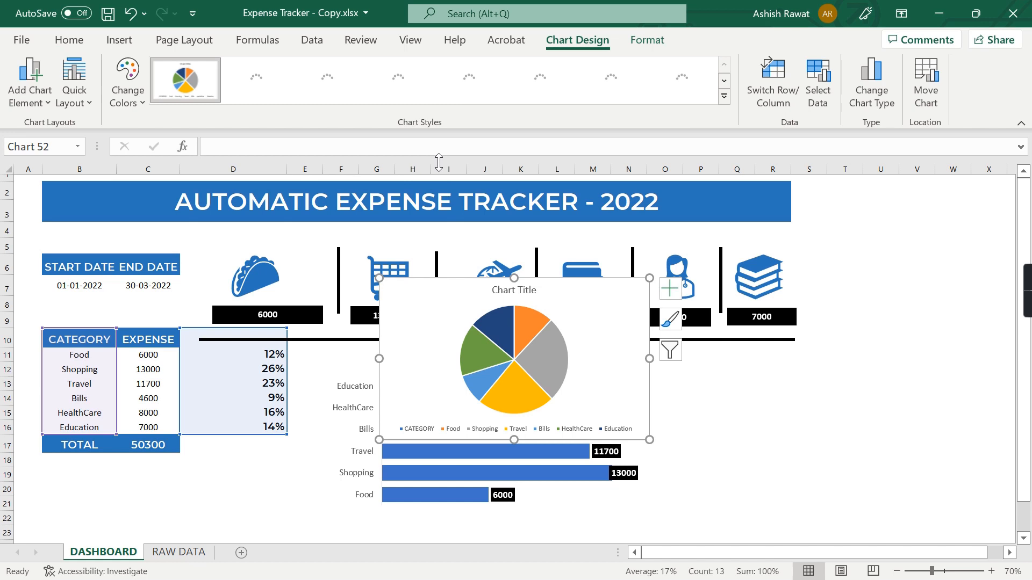
left_click_drag(591, 300, 813, 380)
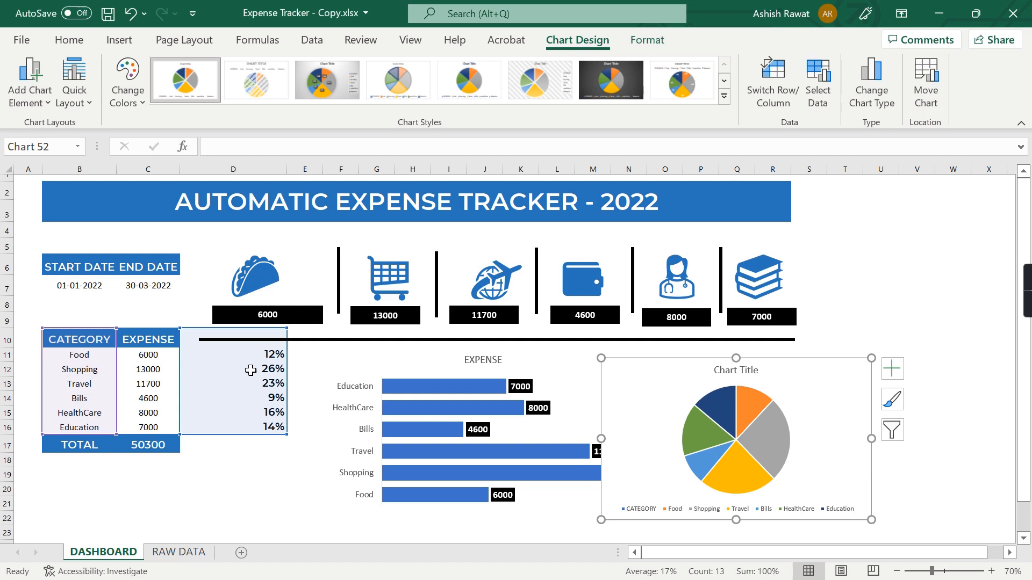
- Set the font colour of the percentages in D11:D16 to white so they blend into the sheet
left_click(70, 40)
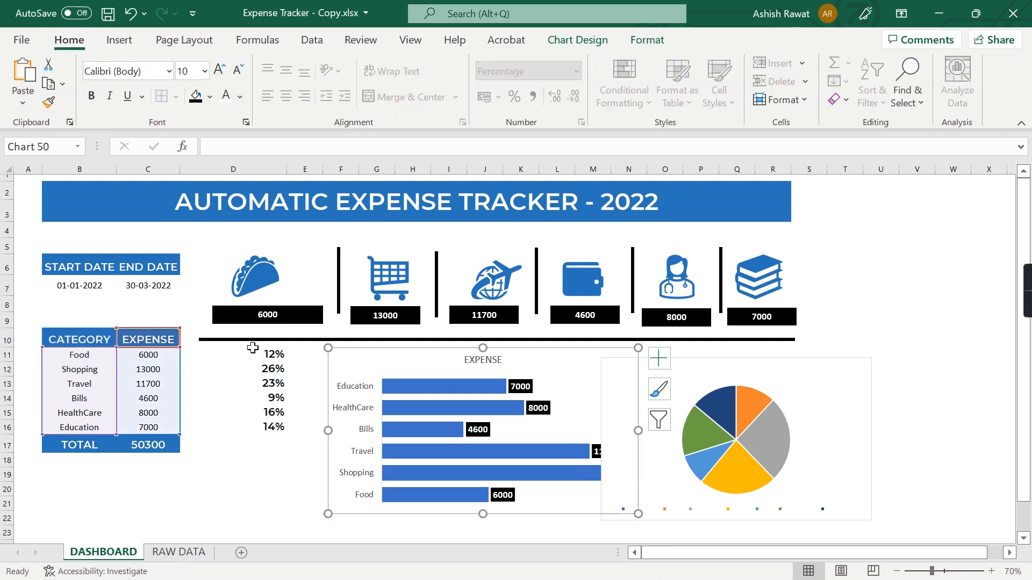
left_click_drag(258, 354, 258, 430)
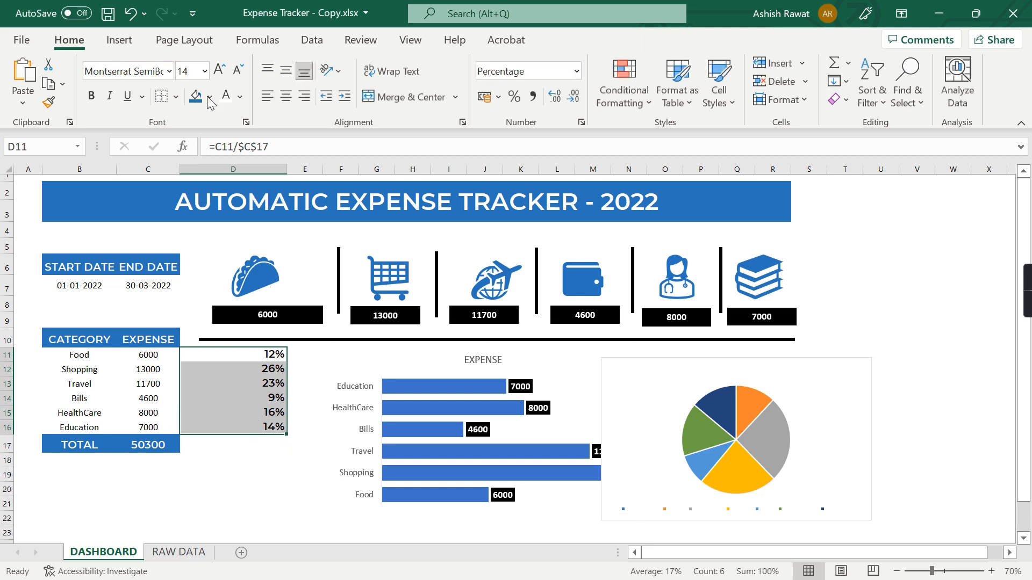
left_click(226, 99)
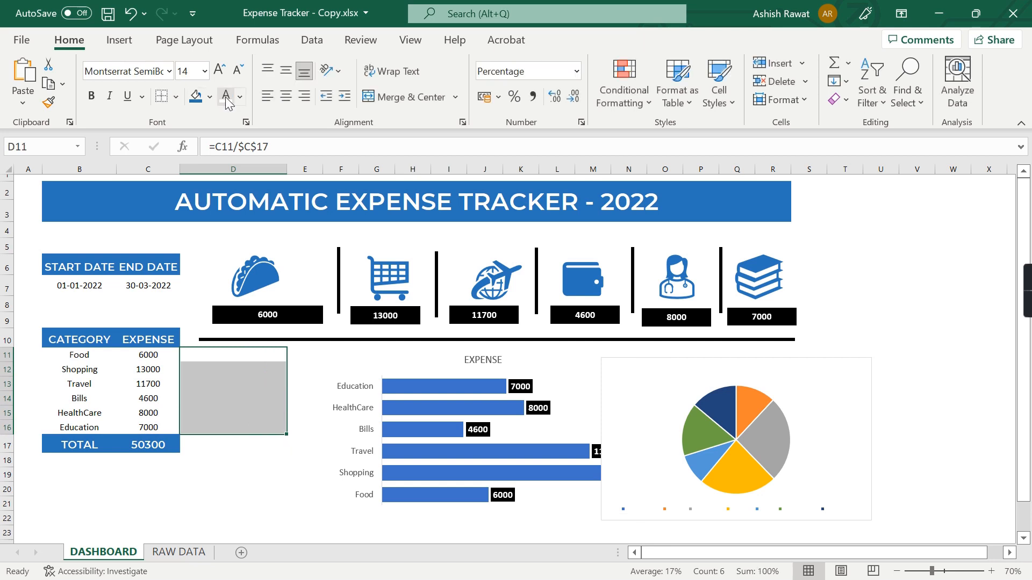
- Narrow column D to a slim gap and move the expense bar chart left, next to the category table
left_click_drag(286, 169, 203, 174)
left_click(332, 371)
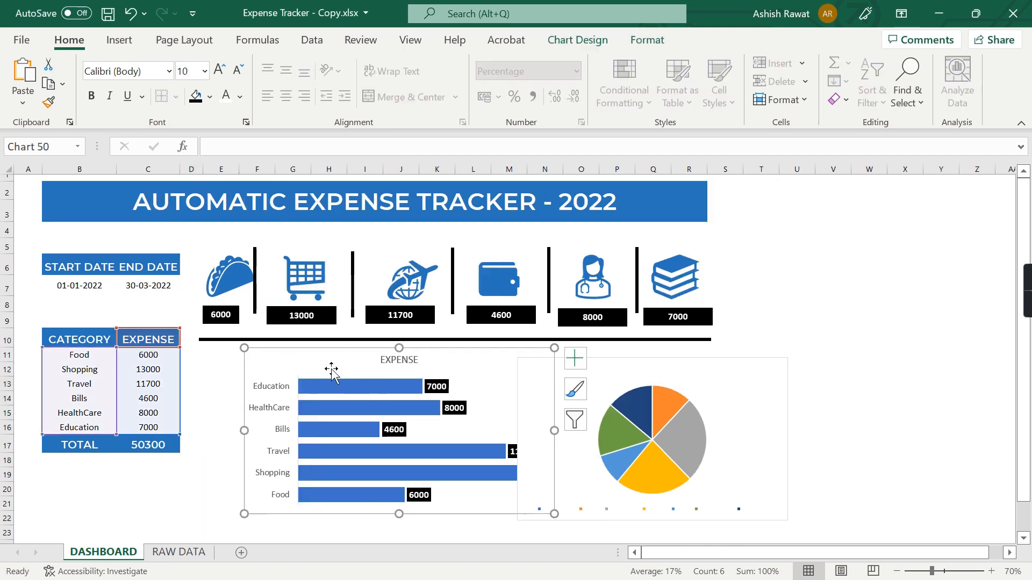
left_click_drag(332, 371, 283, 373)
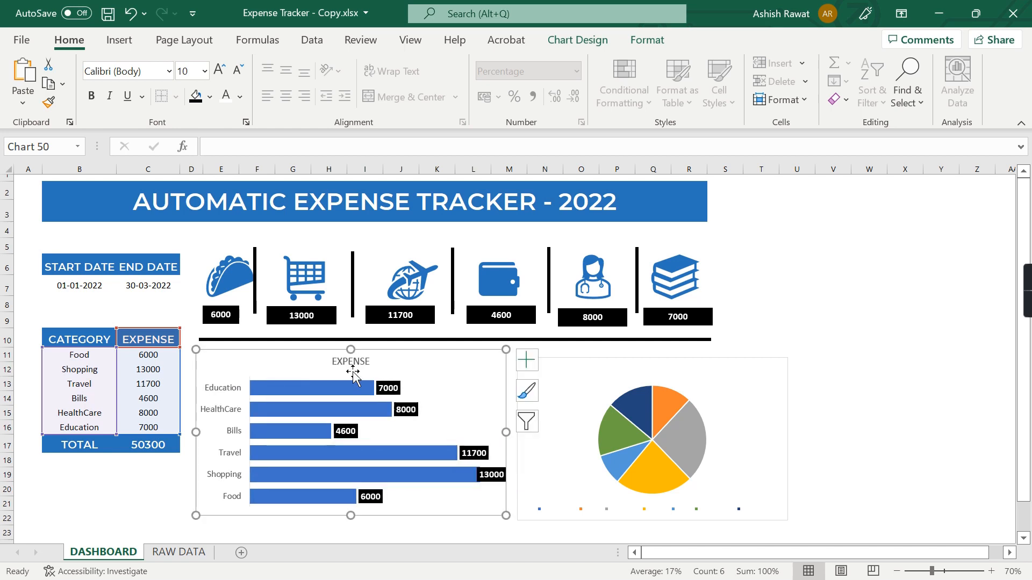
- Delete the pie chart's legend and apply the chart style with a solid blue background and white slices
left_click(739, 387)
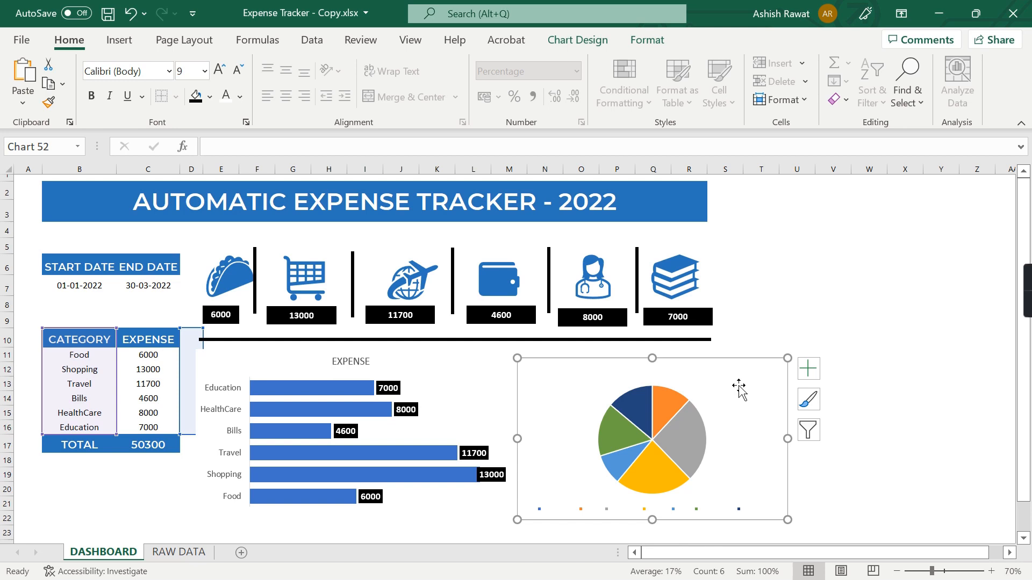
left_click(693, 509)
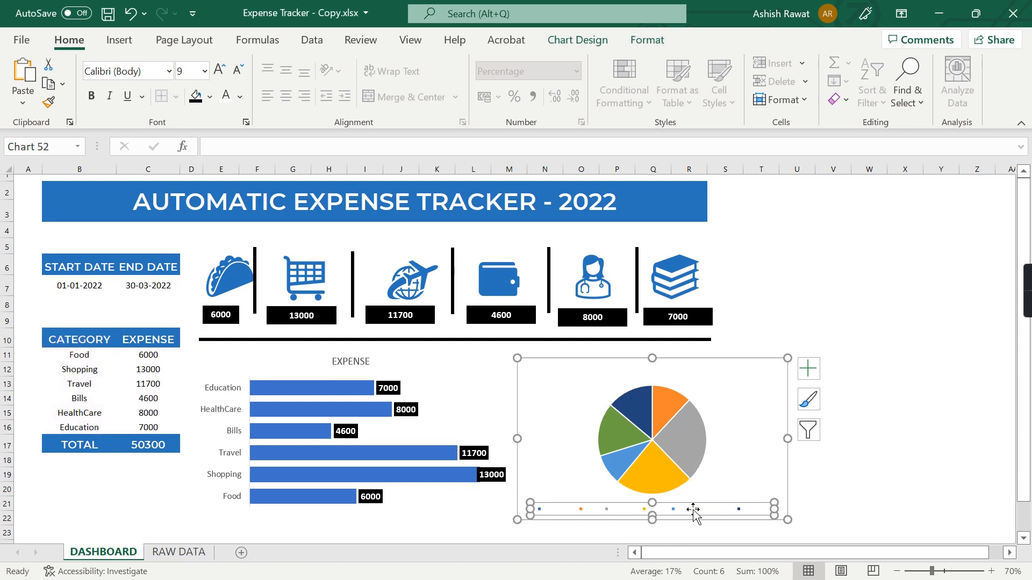
key("Delete")
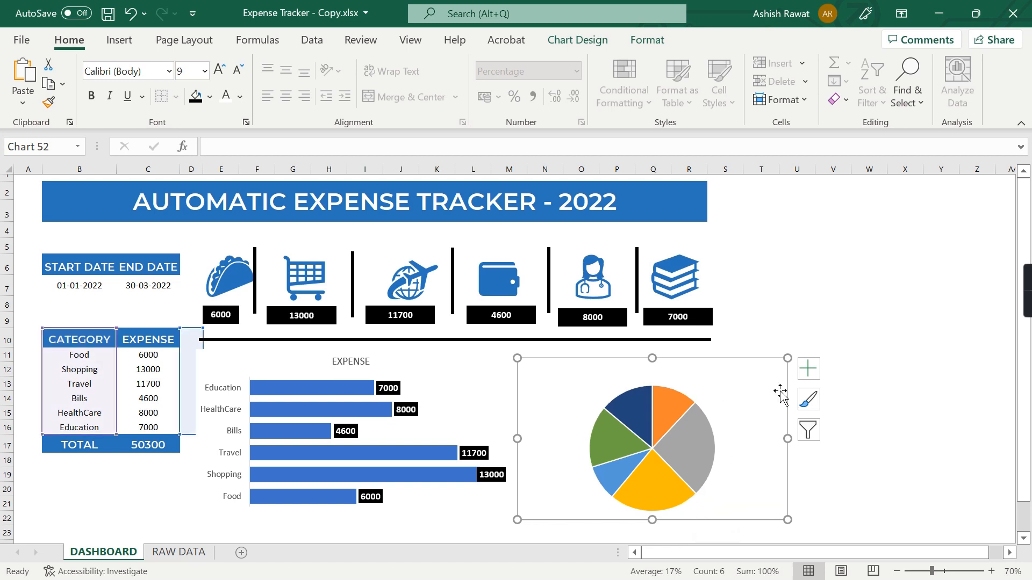
left_click(577, 40)
left_click(724, 96)
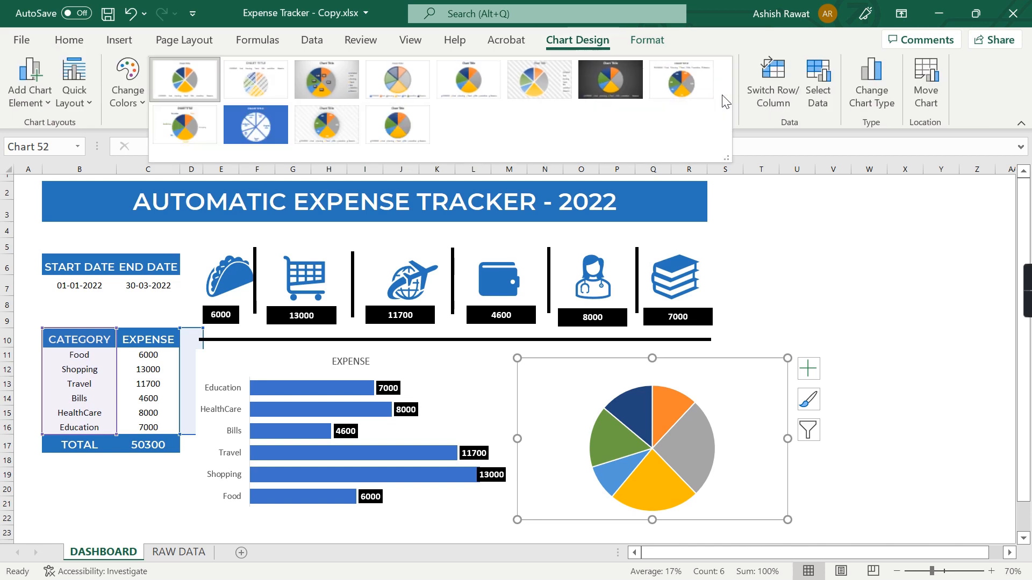
left_click(259, 133)
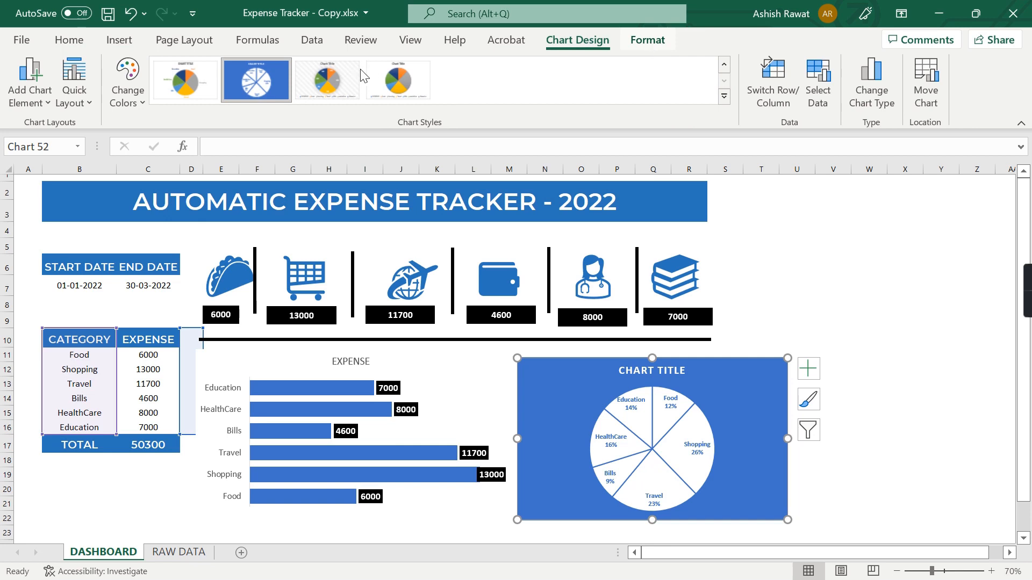
- Set the pie chart area's shape fill to No Fill and deselect the chart
left_click(648, 41)
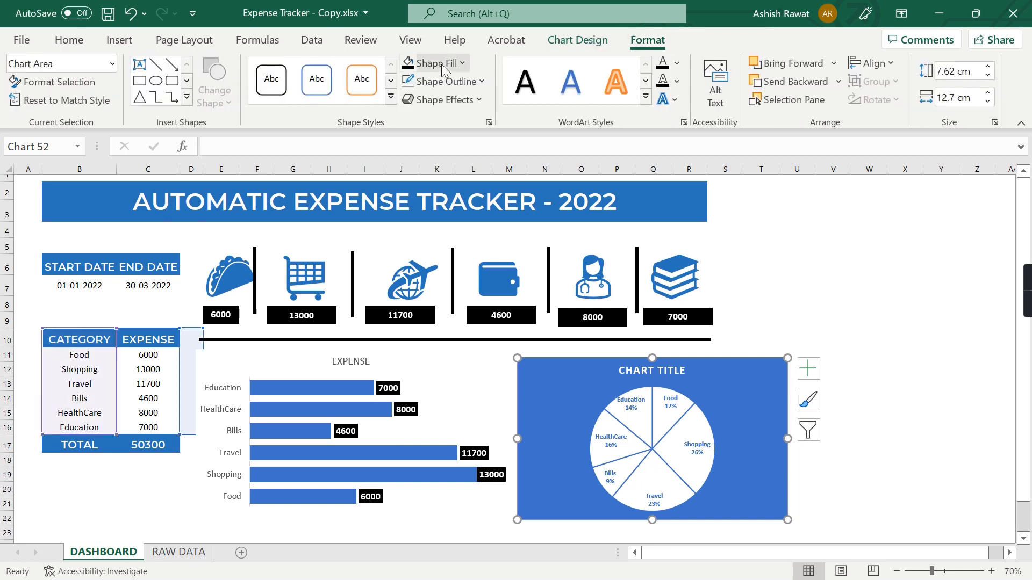
left_click(463, 65)
left_click(465, 64)
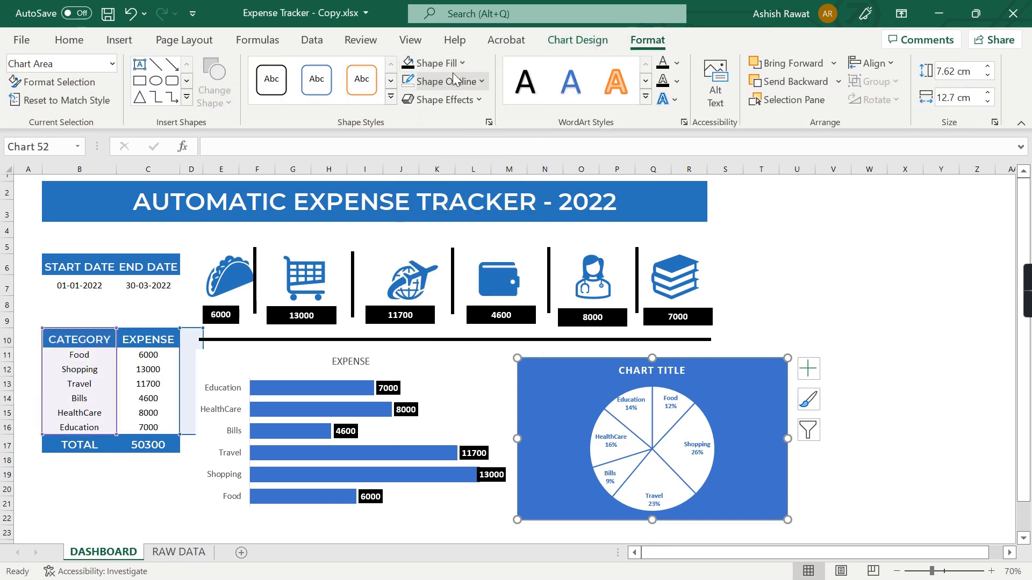
left_click(460, 63)
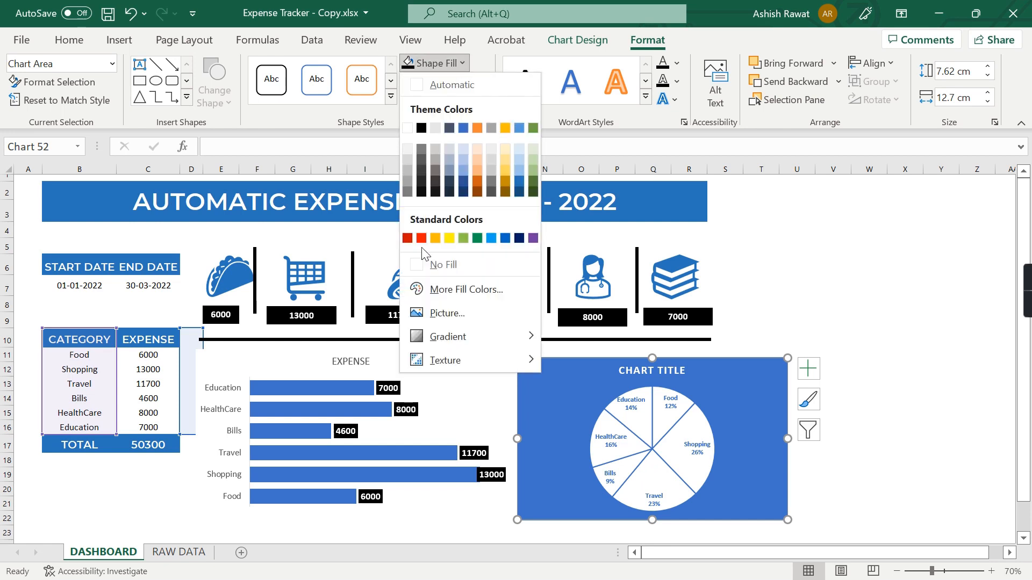
left_click(441, 262)
left_click(904, 384)
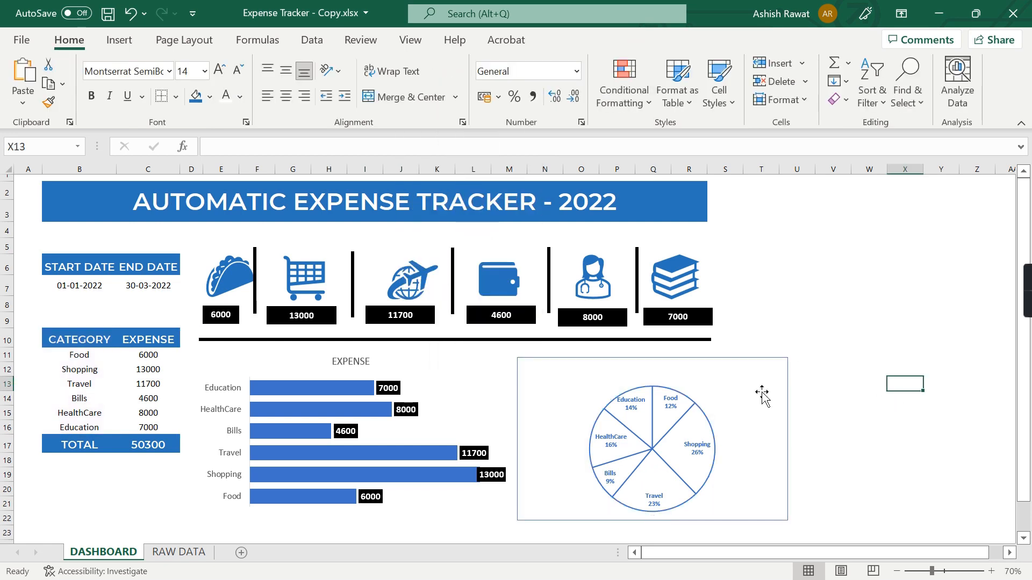
- Fill all slices of the pie chart with the same blue as the title banner
left_click(746, 401)
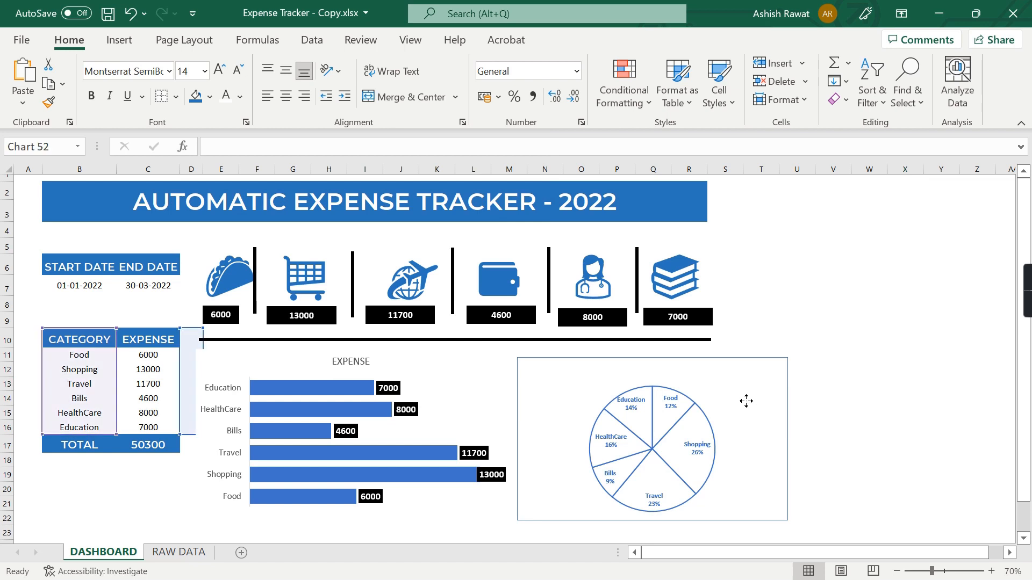
left_click(659, 427)
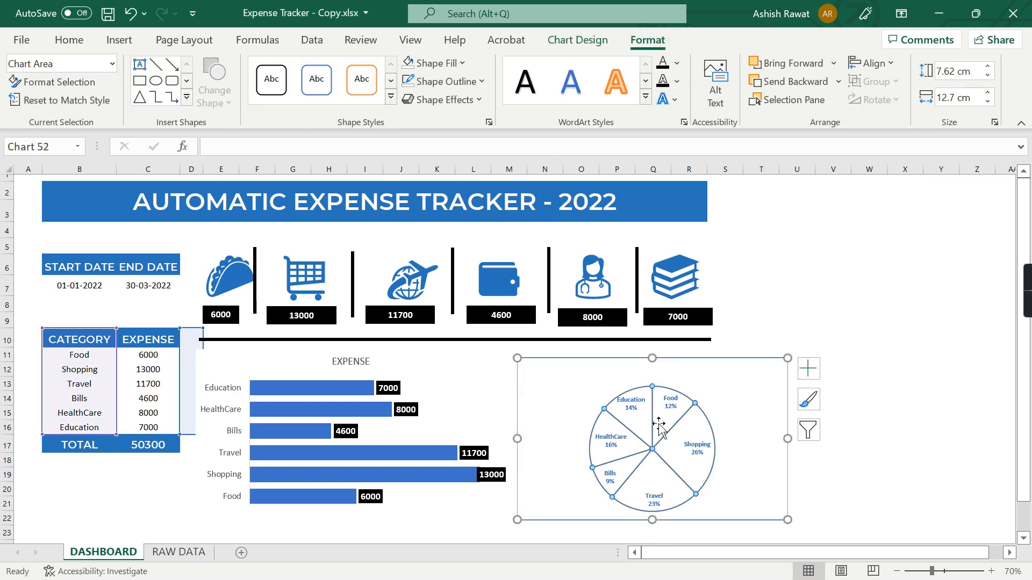
left_click(69, 41)
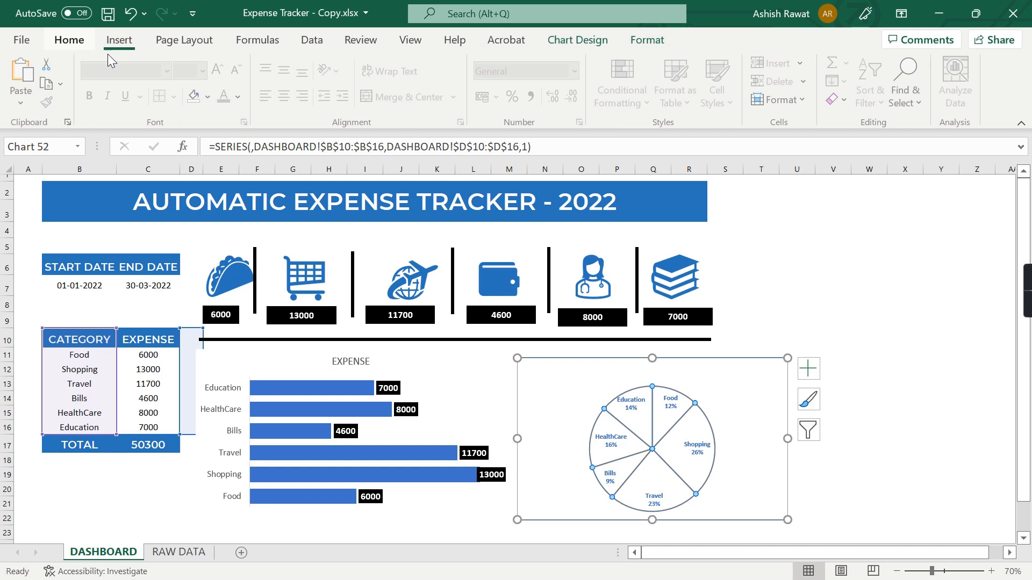
left_click(217, 102)
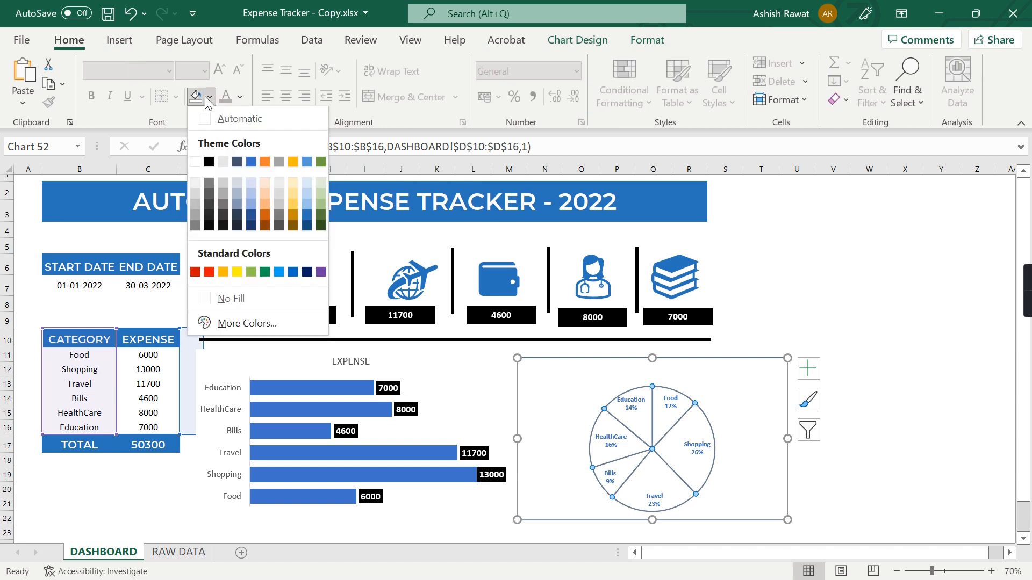
left_click(210, 102)
left_click(209, 102)
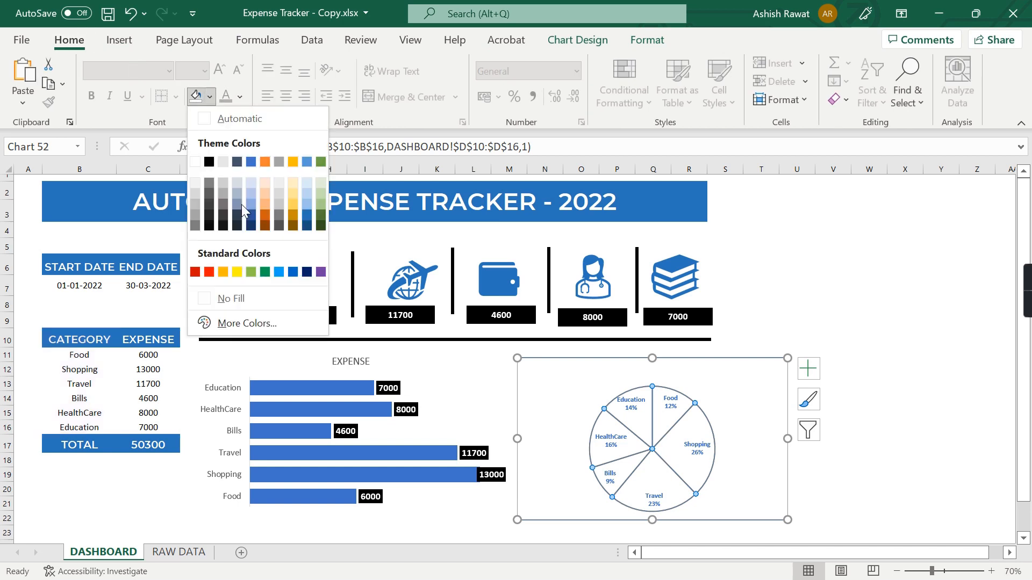
left_click(307, 218)
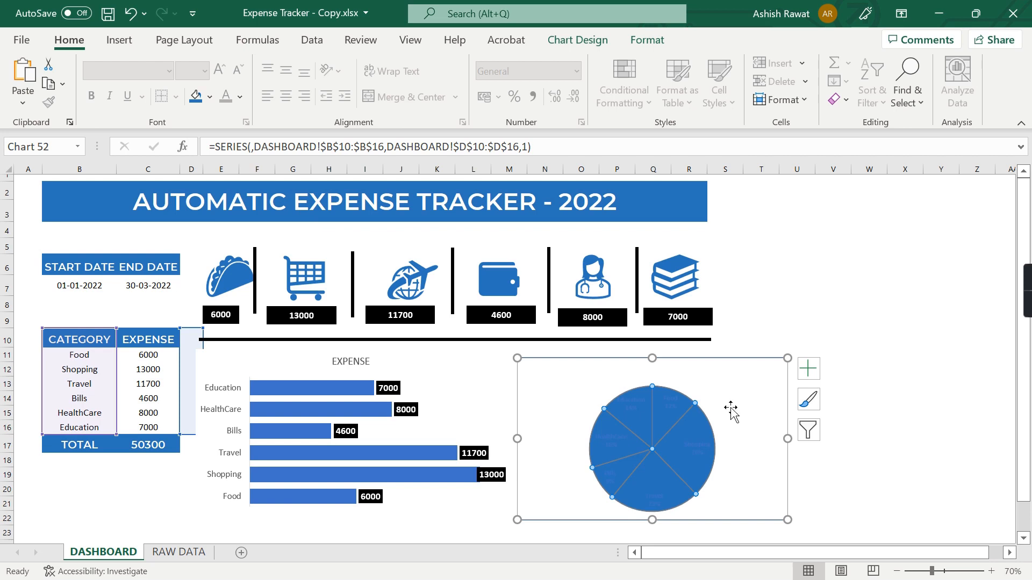
- Give the pie chart's data labels white text on a black fill
left_click(671, 409)
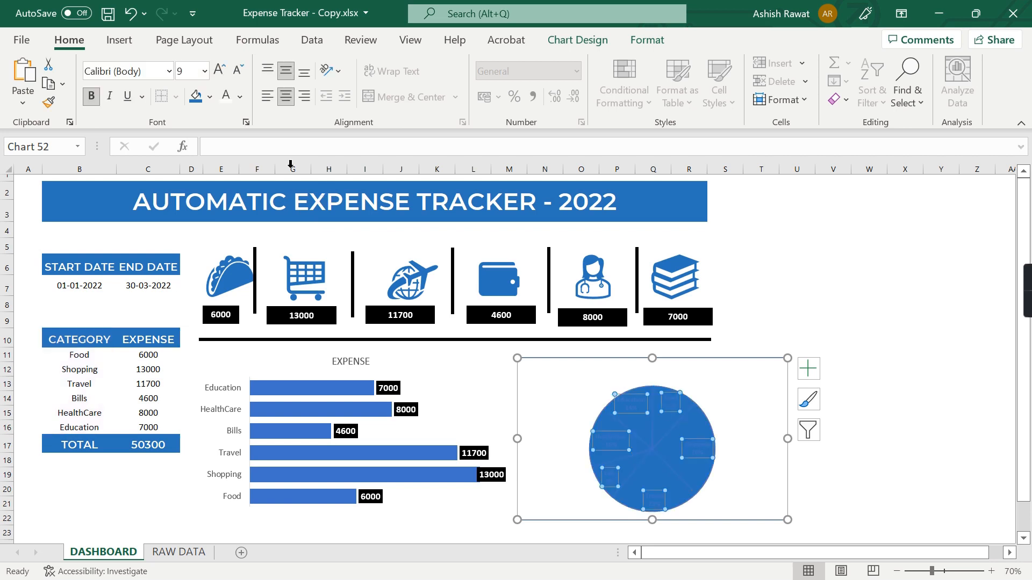
left_click(228, 95)
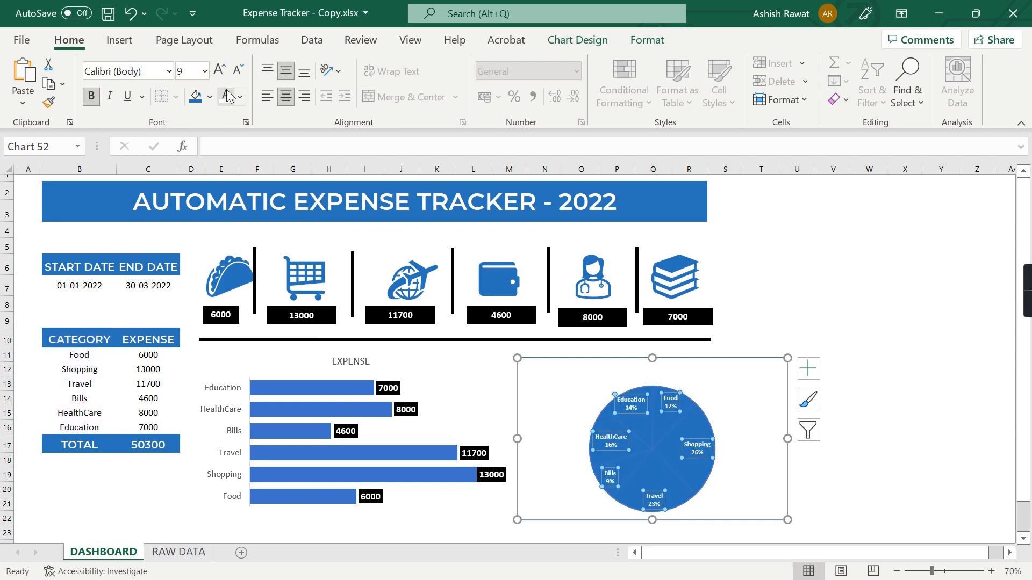
left_click(208, 98)
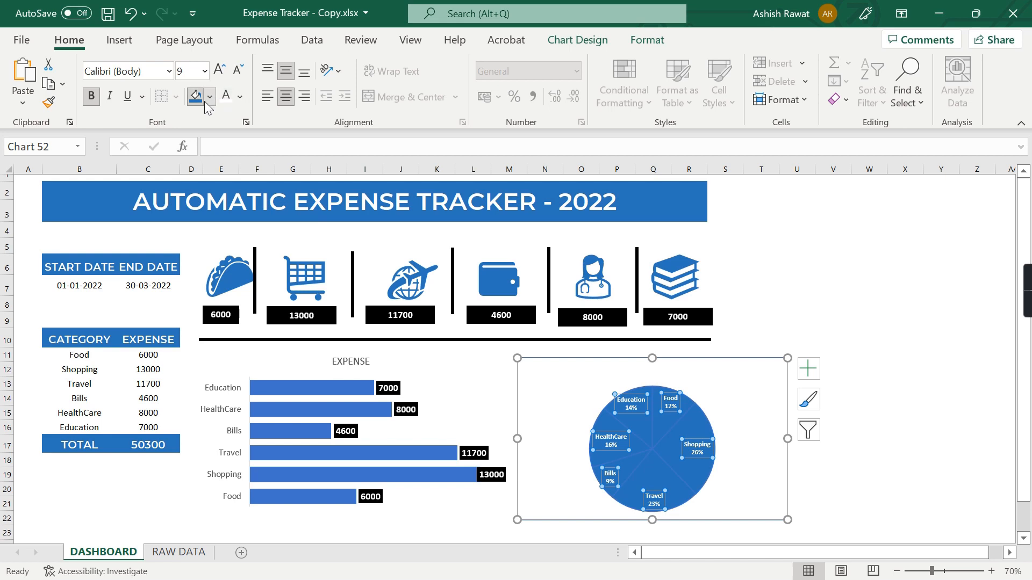
left_click(209, 162)
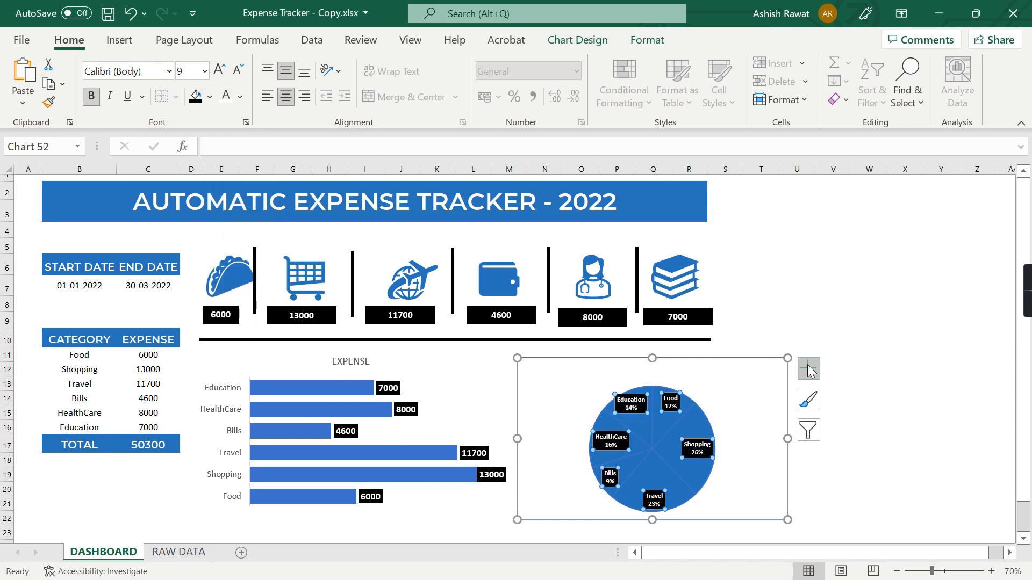
- Enlarge the pie chart slightly and set its data label position to Outside End
left_click(788, 354)
left_click_drag(789, 352, 799, 336)
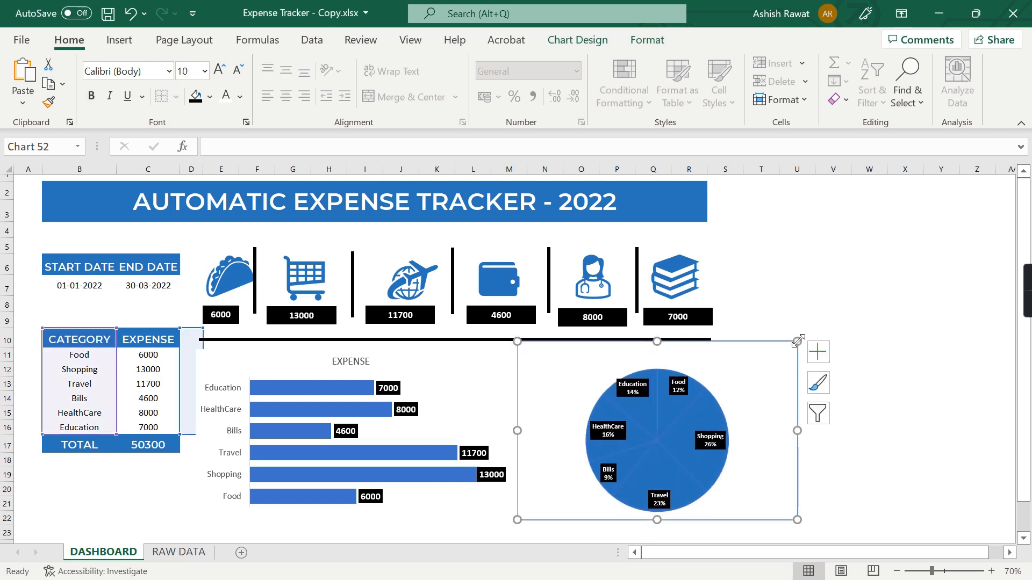
left_click(681, 385)
right_click(682, 384)
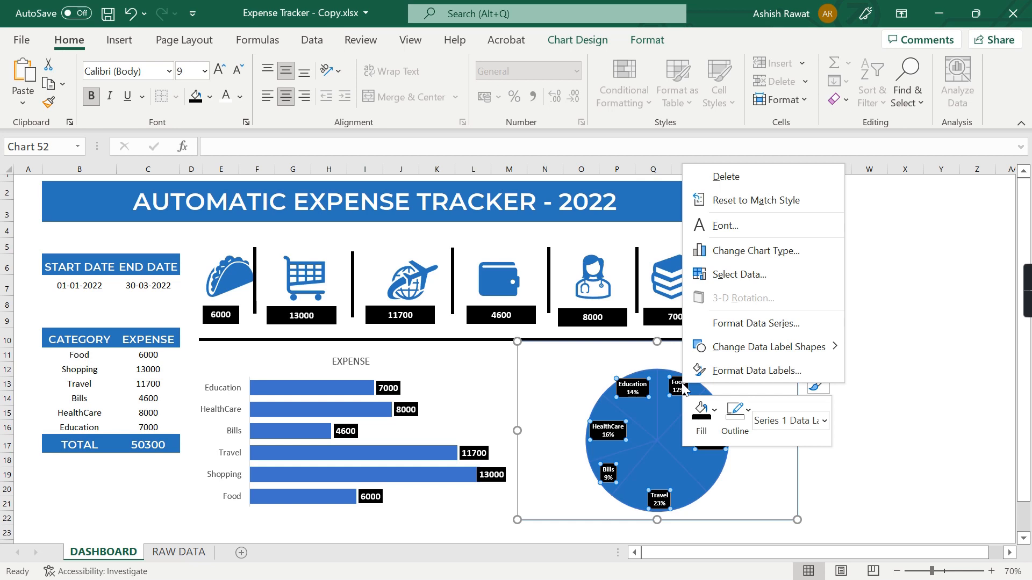
left_click(714, 378)
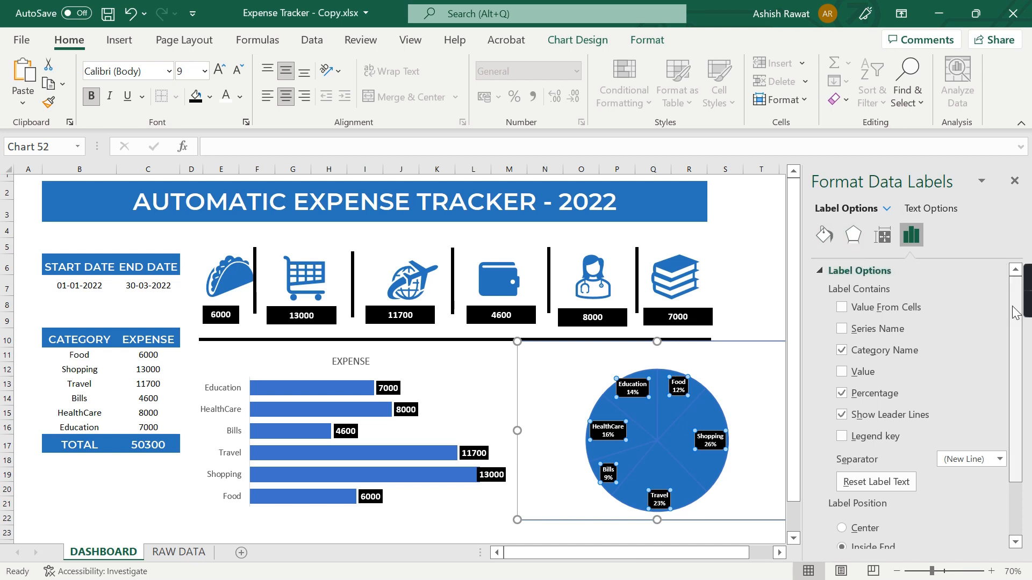
scroll(1015, 312, "down", 3)
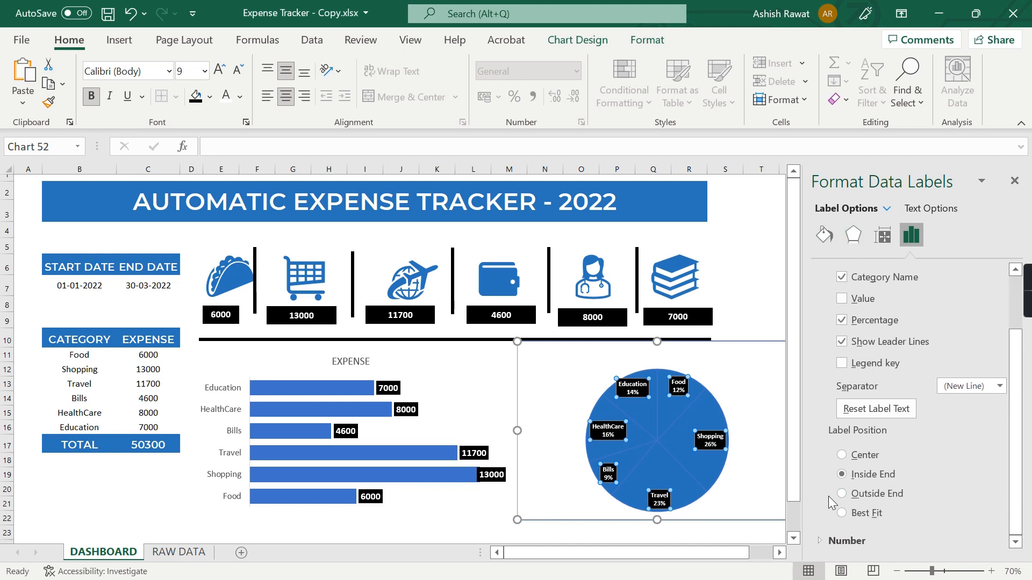
left_click(843, 494)
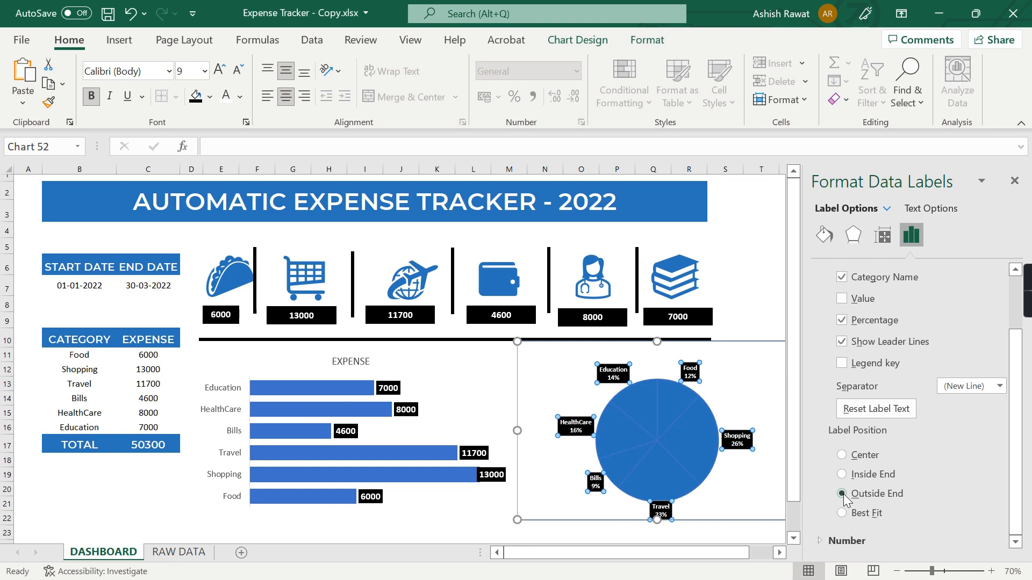
left_click(485, 510)
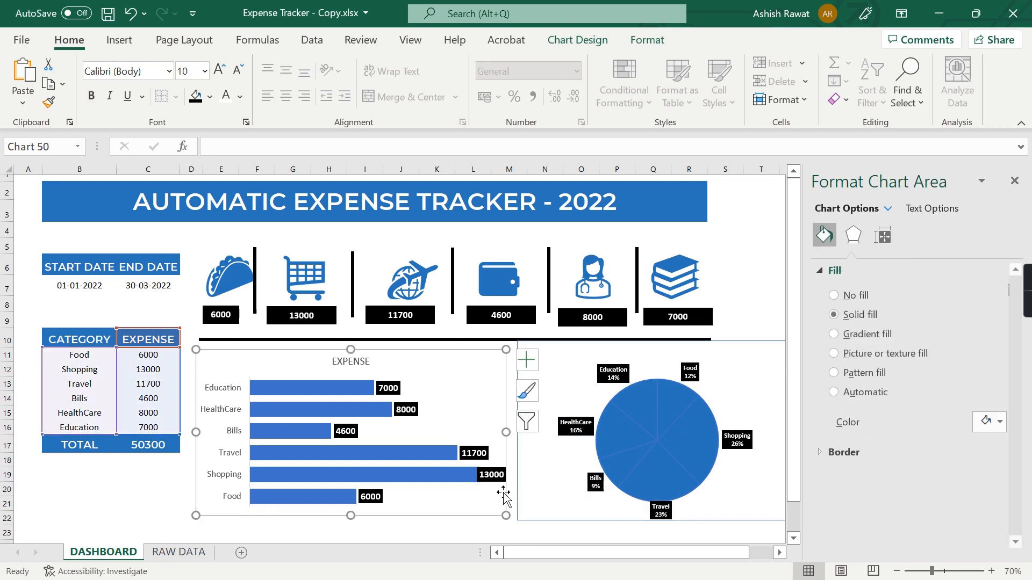
- Pull the pie slices outward one by one so that small gaps separate all six categories
left_click(631, 446)
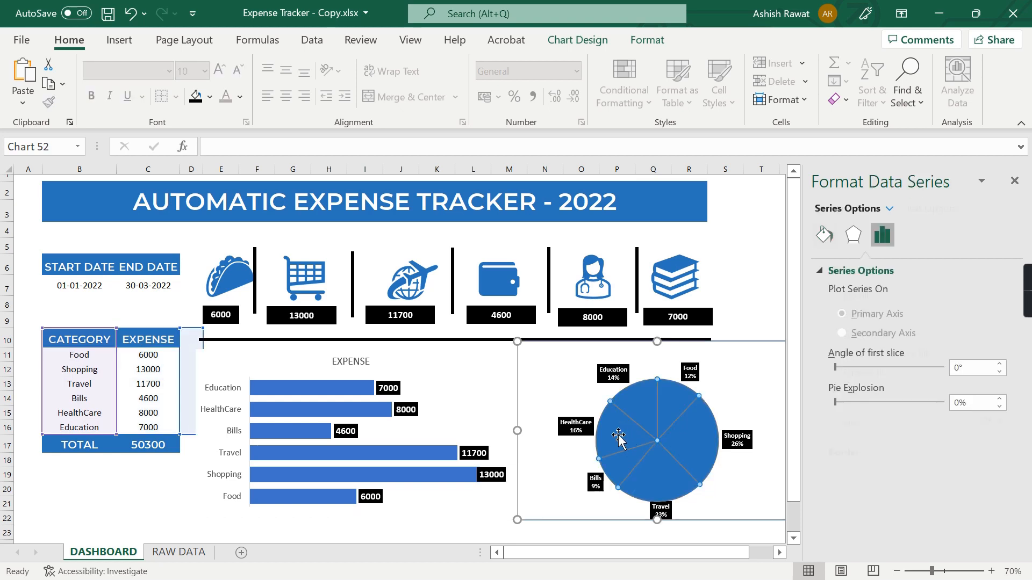
left_click_drag(623, 438, 638, 404)
left_click(623, 435)
left_click(641, 407)
left_click(709, 461)
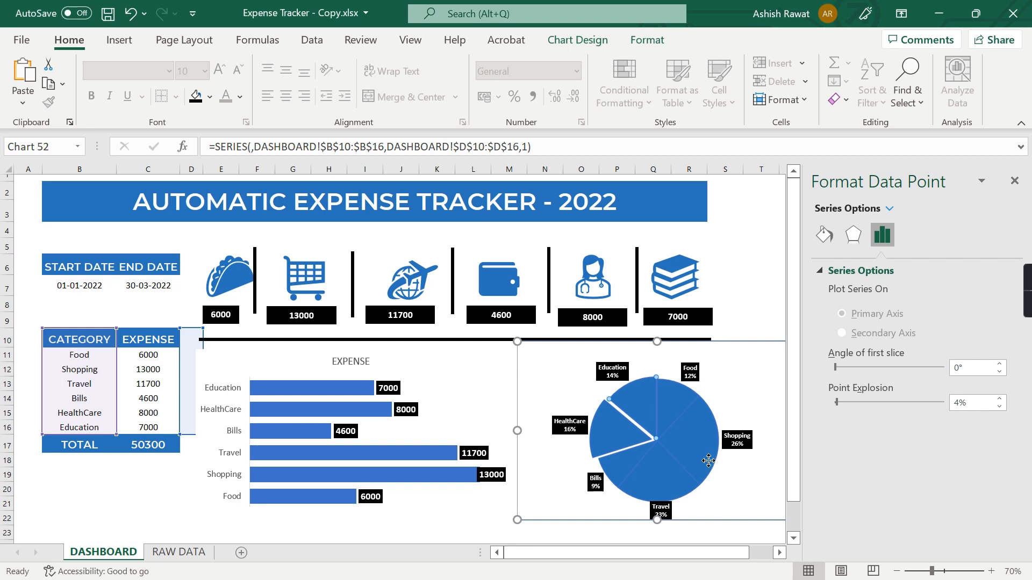
left_click_drag(709, 461, 694, 483)
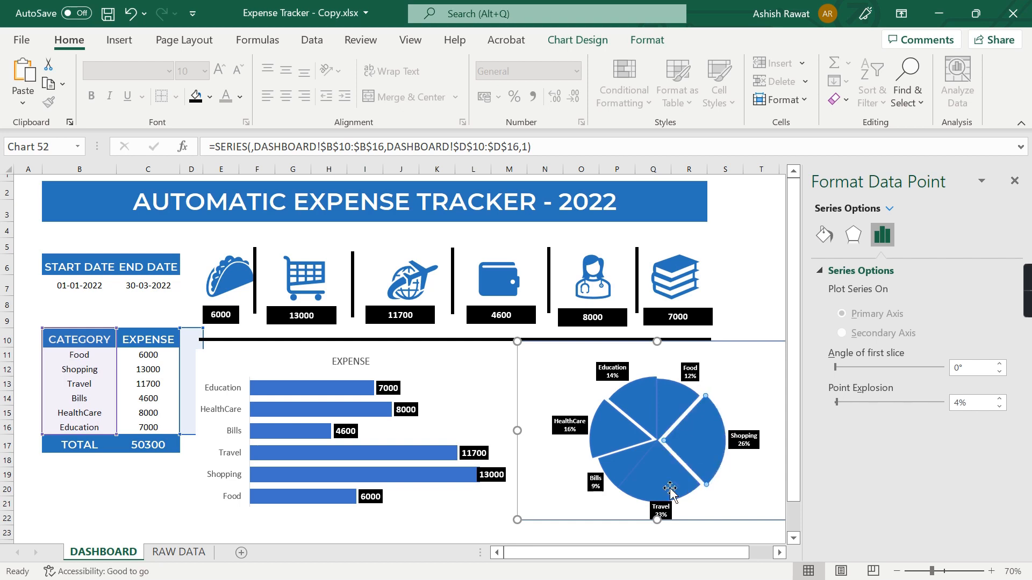
left_click_drag(614, 486, 604, 490)
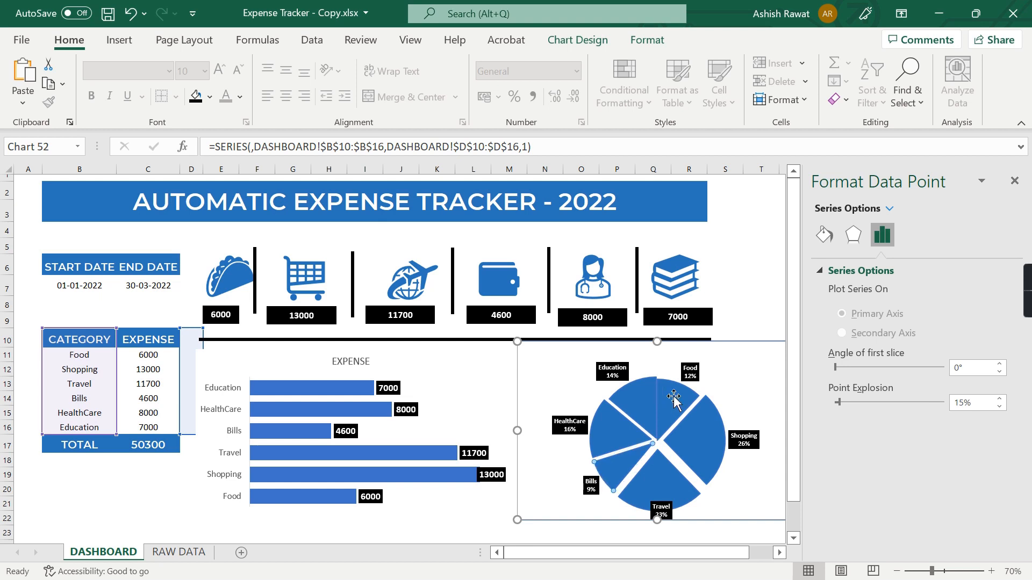
left_click(666, 402)
left_click_drag(681, 395, 644, 385)
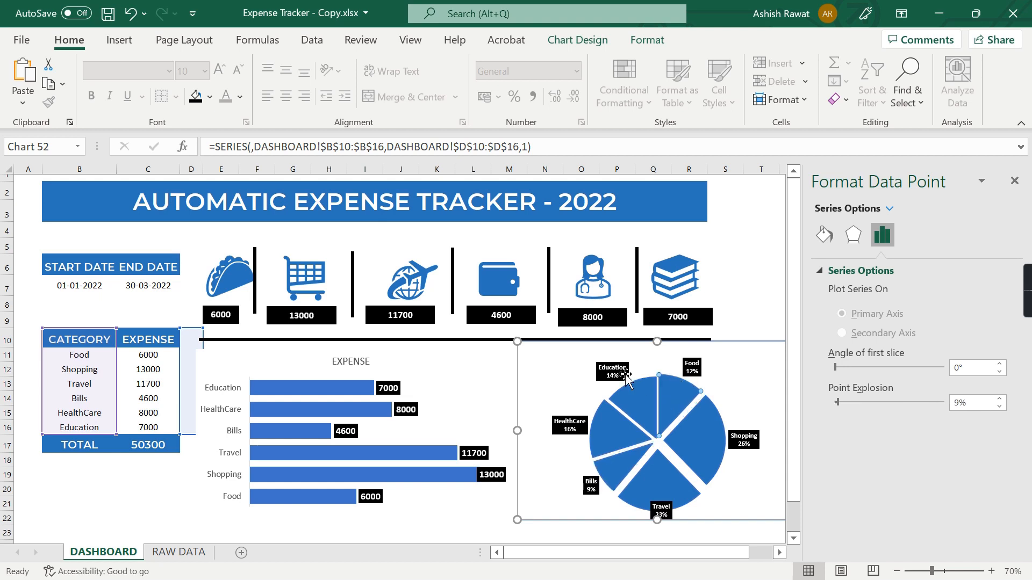
- Set the pie chart's data labels to font size 14 and close the label formatting options
left_click(616, 372)
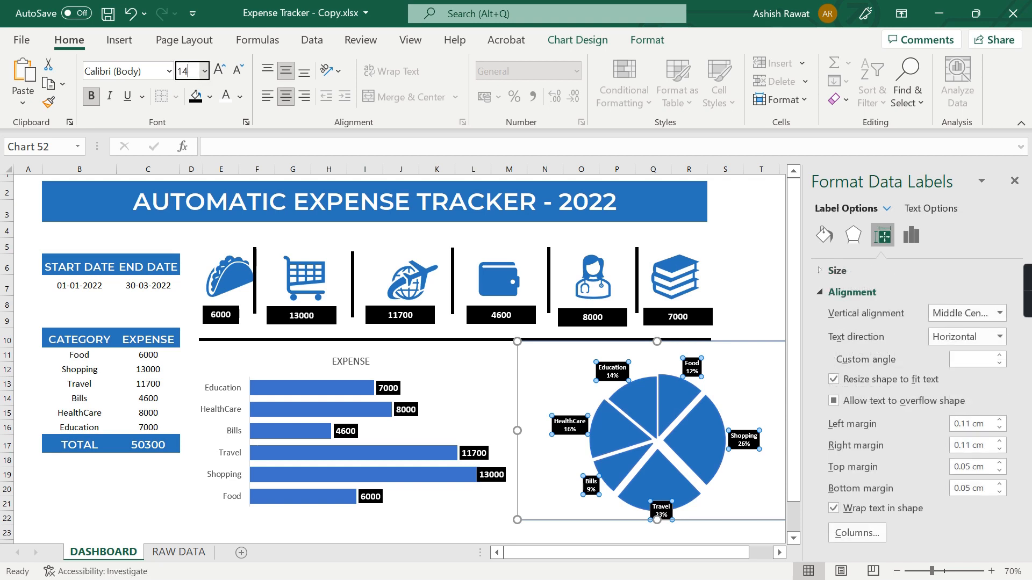
key("Return")
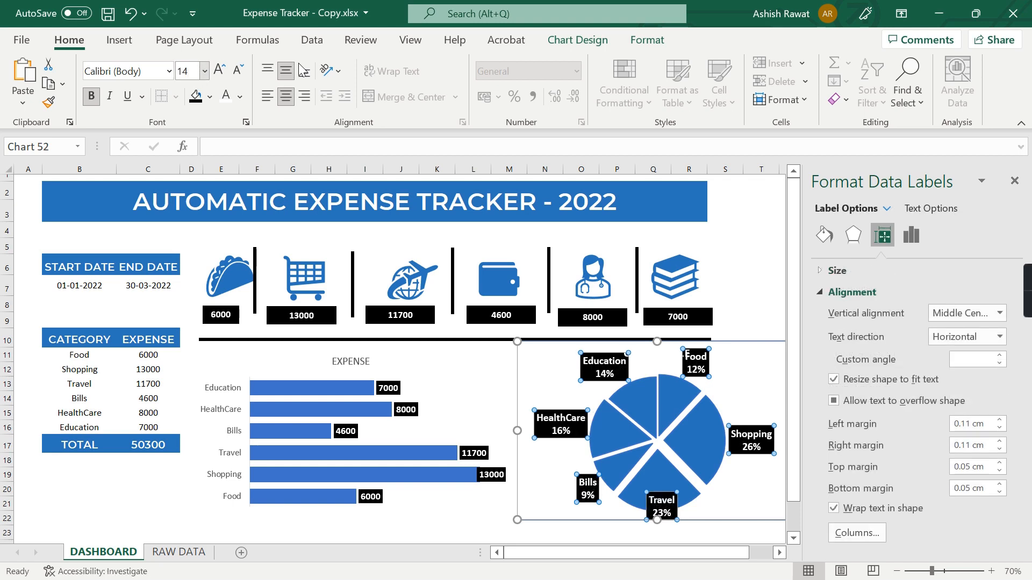
left_click(1014, 181)
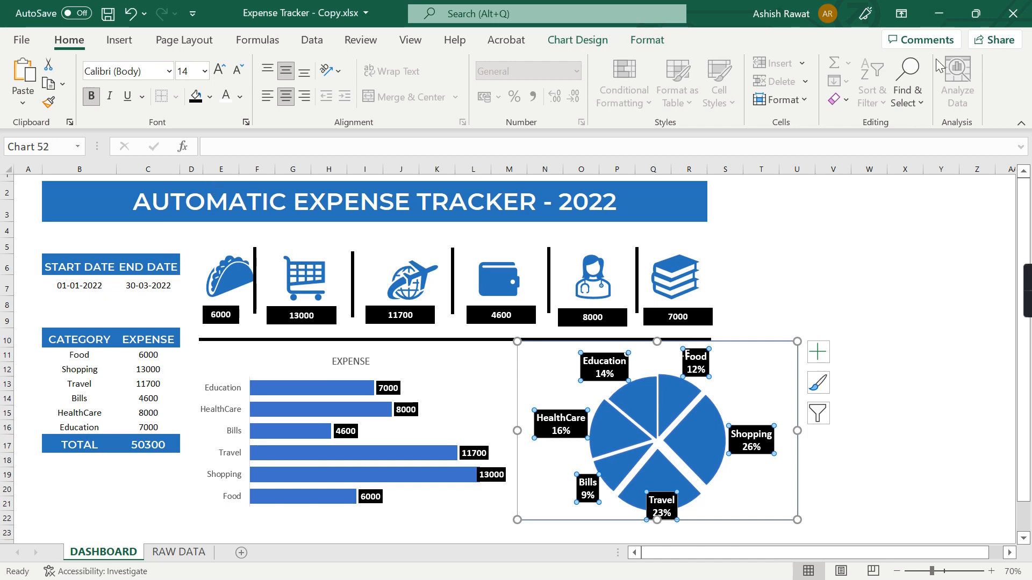
- Zoom the dashboard to 80% and auto-hide the ribbon so the whole layout fits the view
left_click(992, 571)
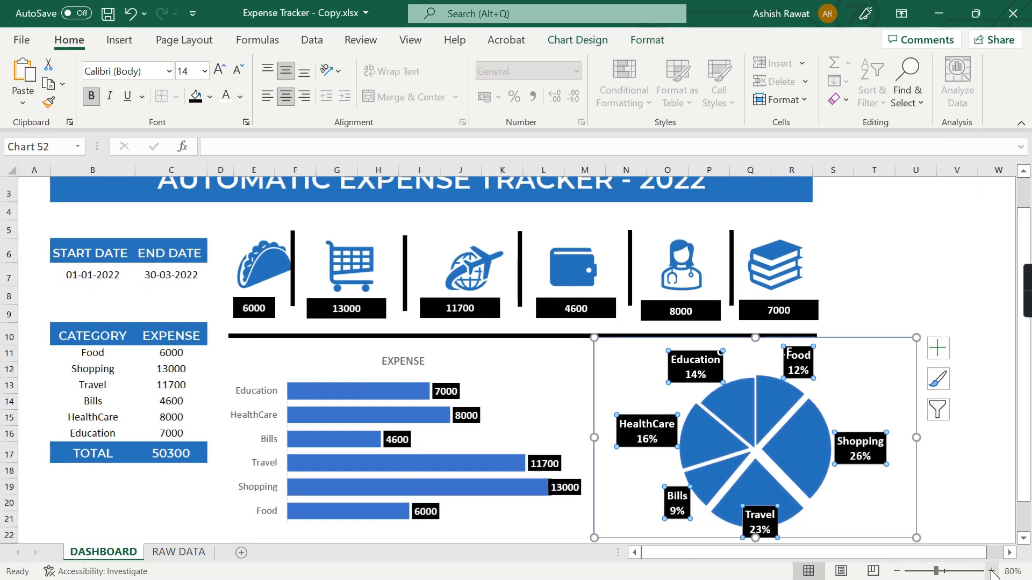
left_click(910, 17)
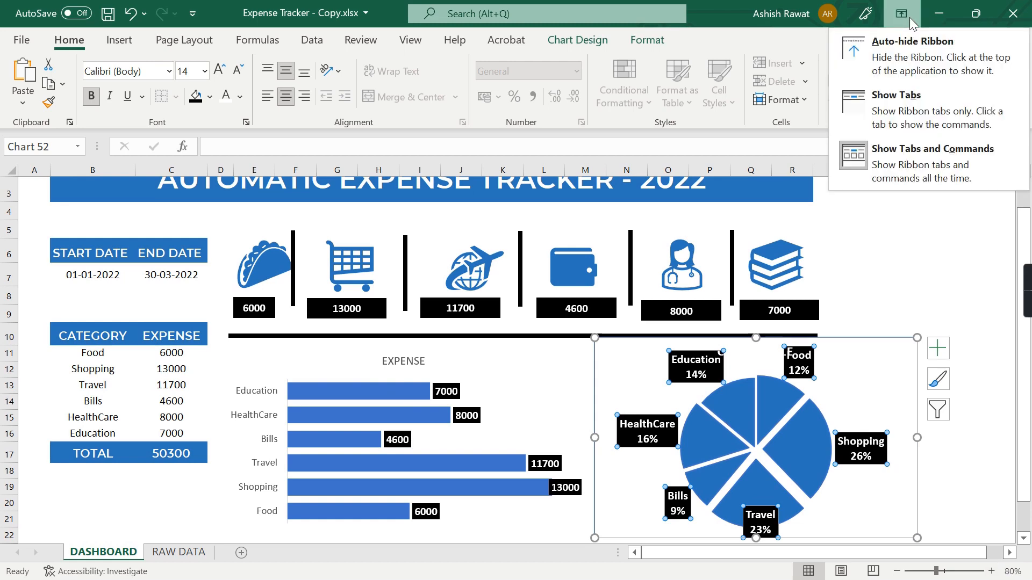
left_click(901, 58)
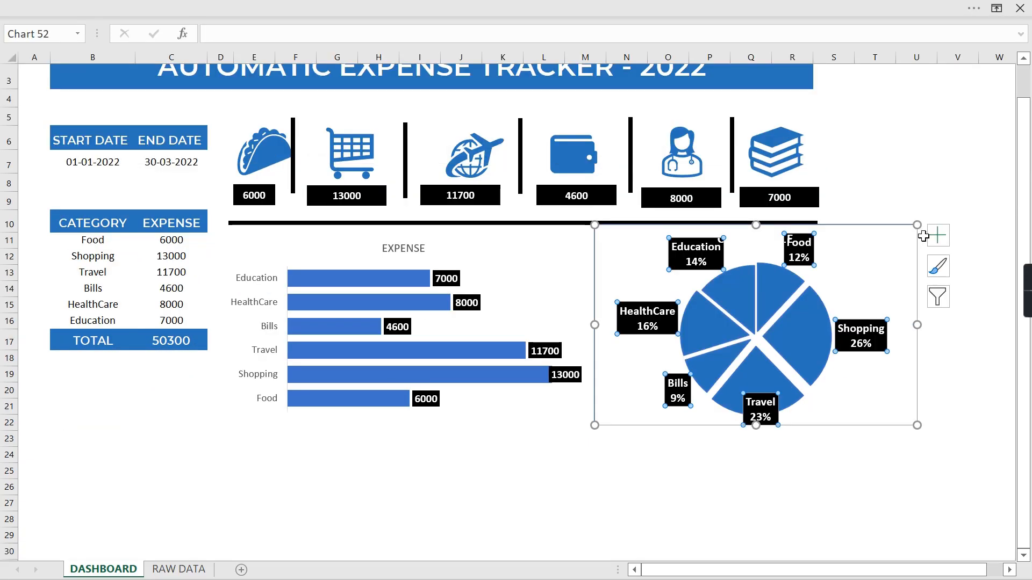
left_click_drag(1025, 219, 1027, 137)
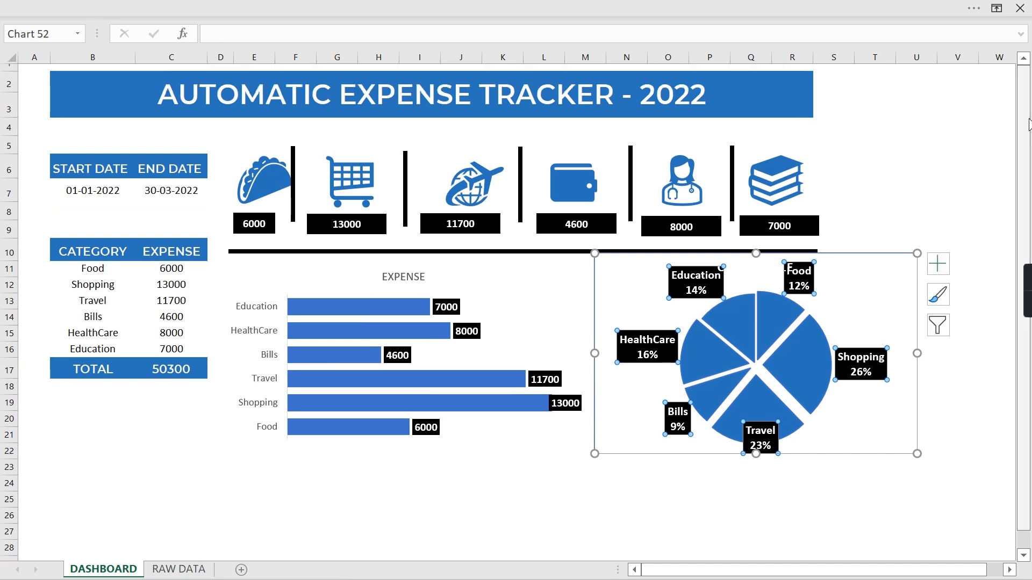
- Set the row height of the category rows 11 to 16 to 25
left_click(45, 264)
key("shift+Down")
key("shift+Down")
key("shift+Down")
key("shift+Down")
key("shift+Down")
key("shift+space")
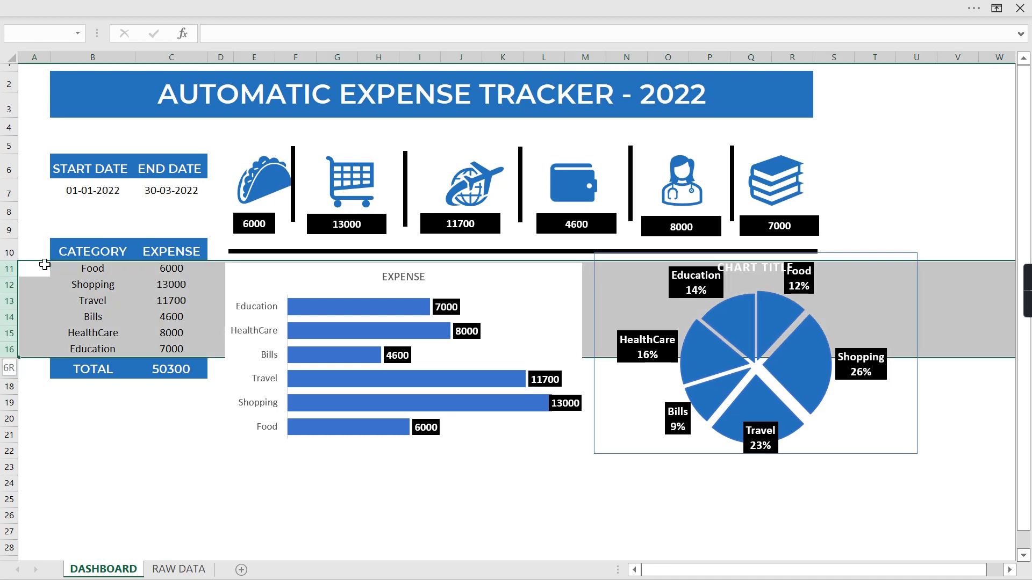
key("alt+h")
key("o")
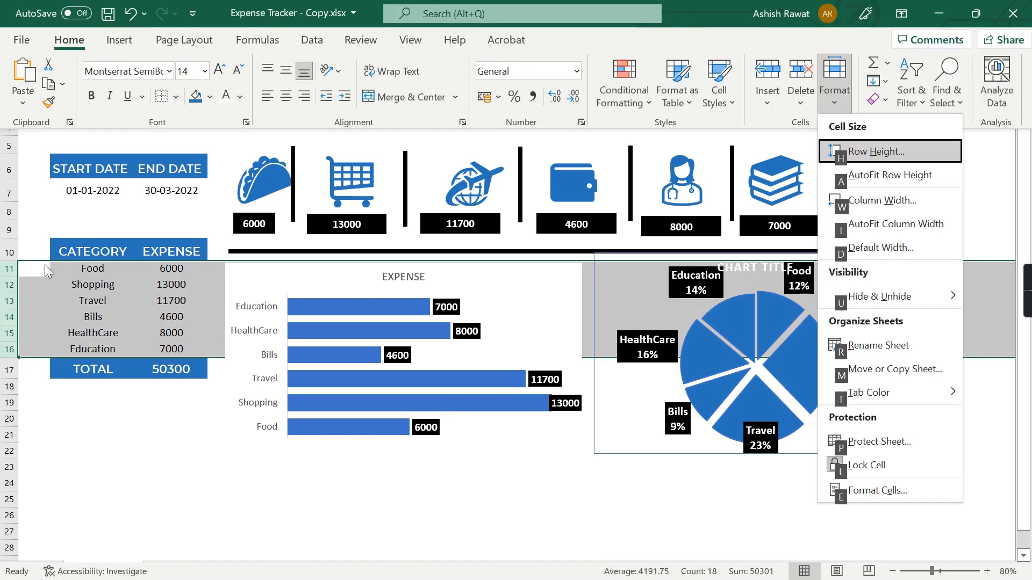
key("h")
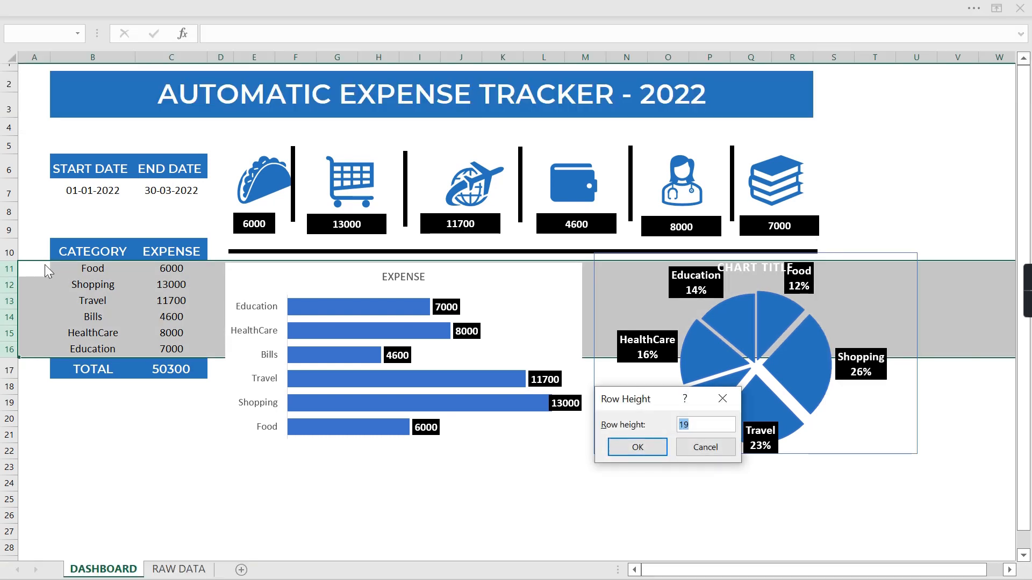
type("25")
key("Return")
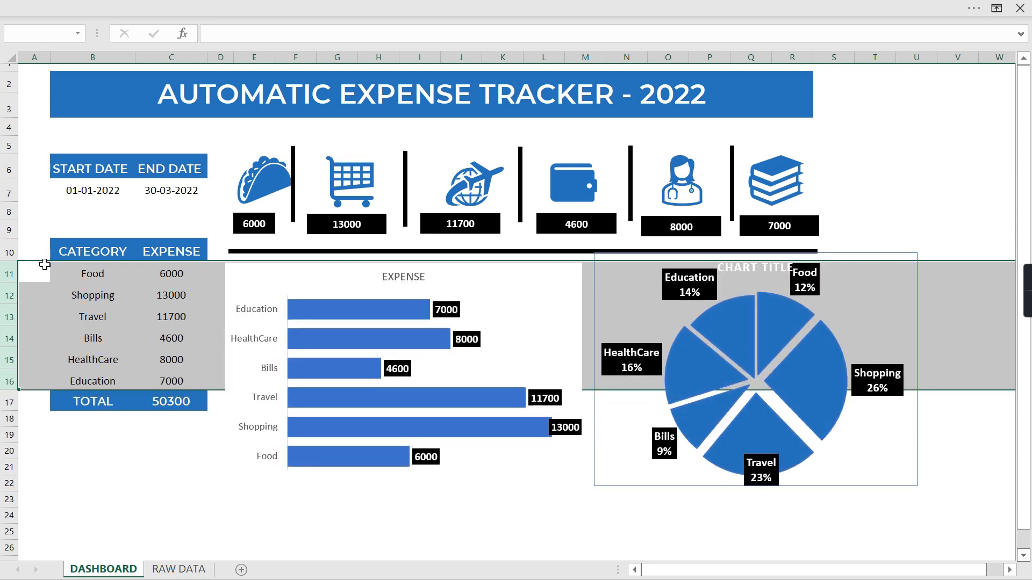
- Change the end date in C7 to 15-02-2022 to test the dashboard's automatic update
left_click(106, 195)
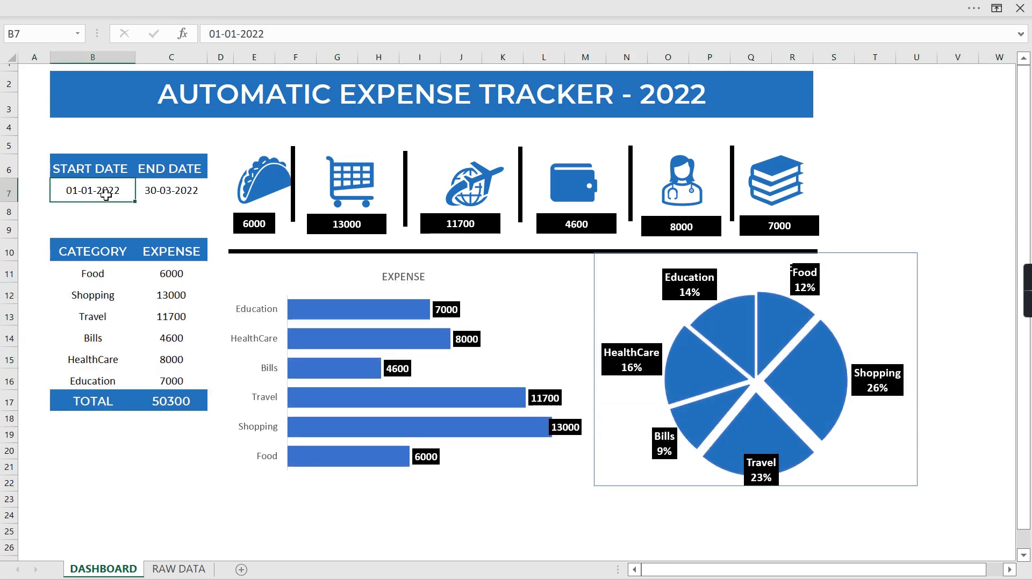
key("Right")
key("F2")
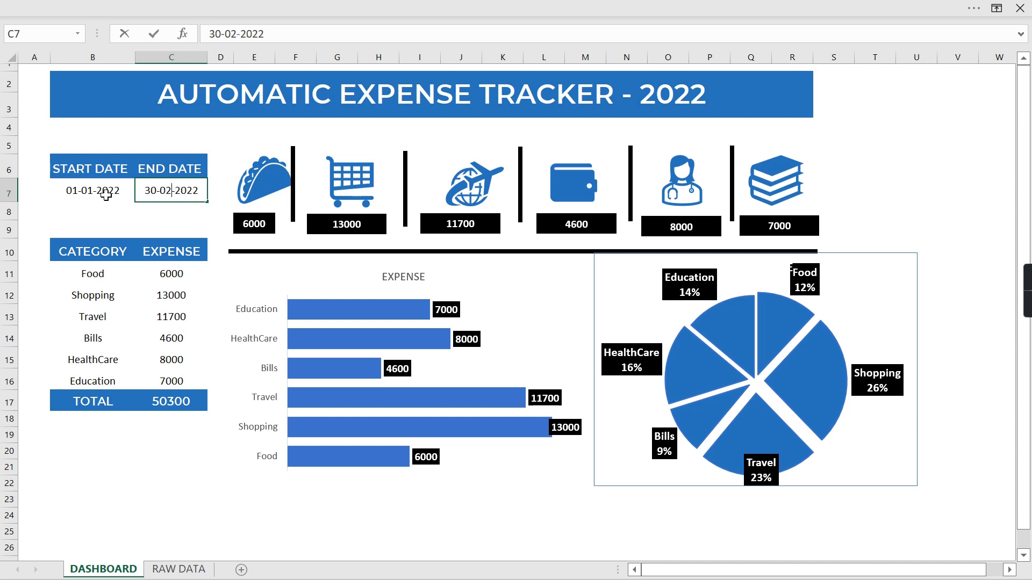
key("BackSpace")
key("BackSpace")
type("15")
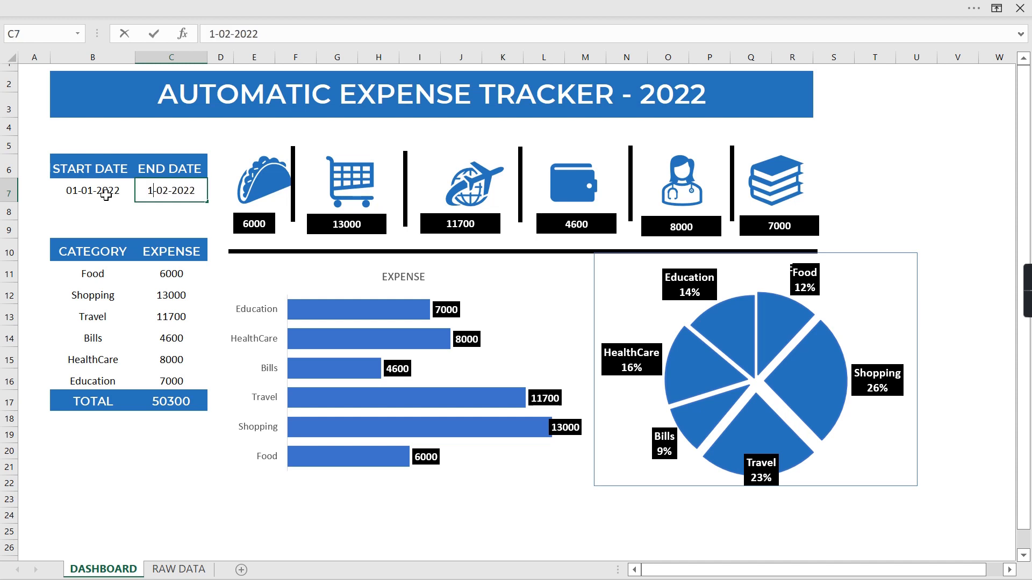
key("Return")
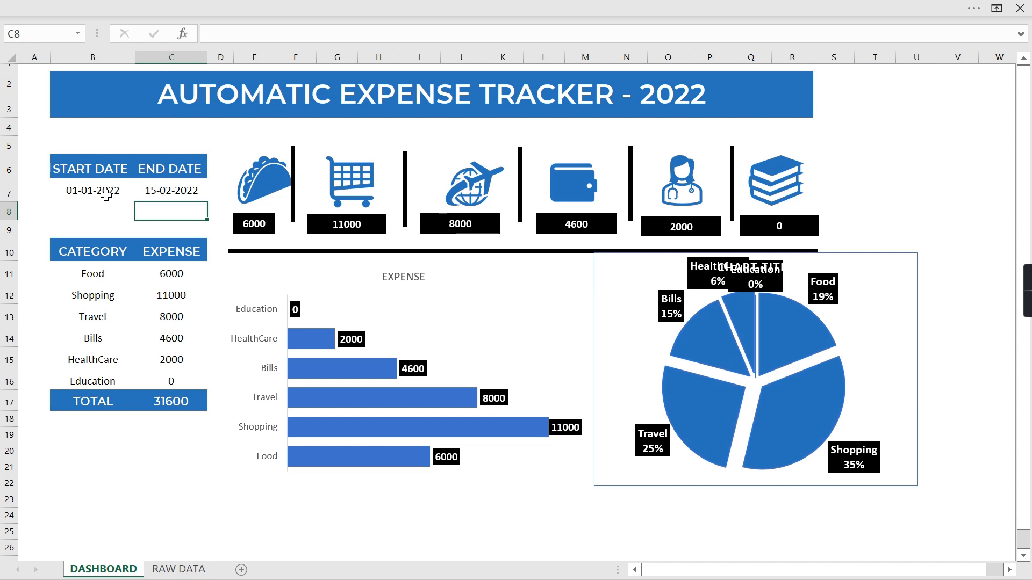
left_click(84, 383)
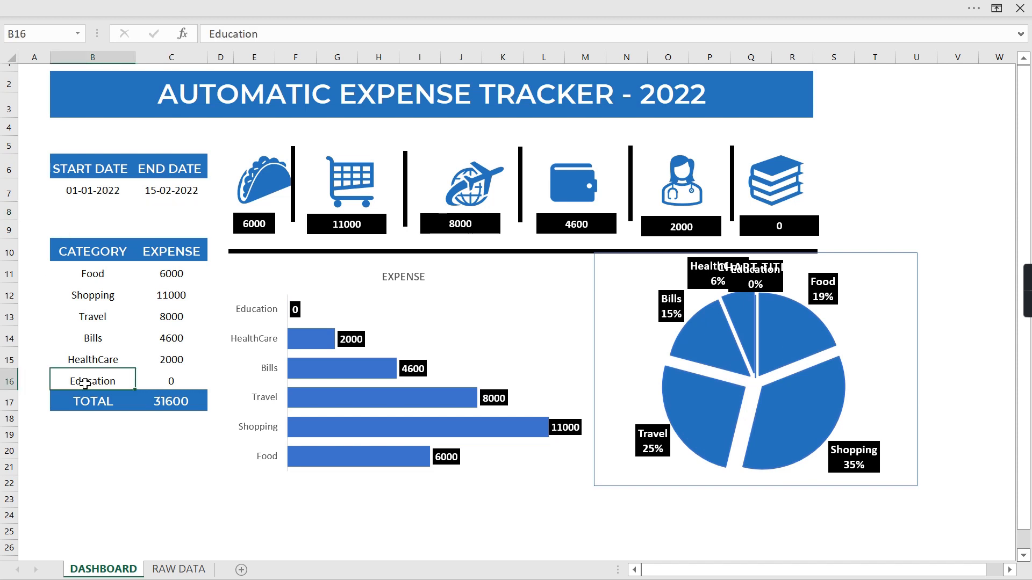